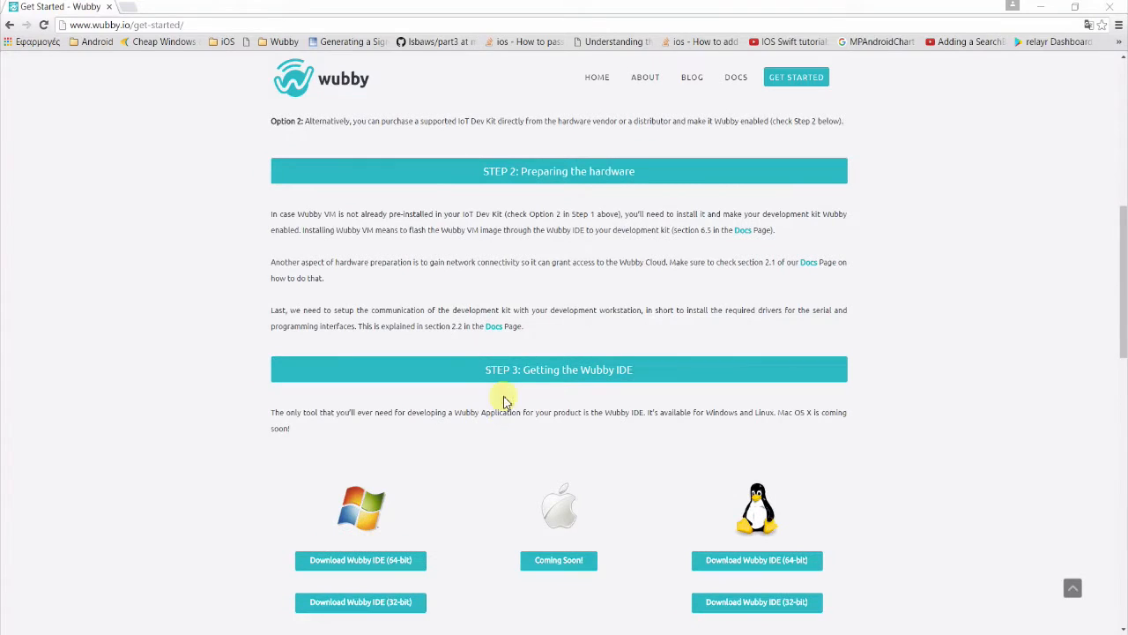
- Read through the remaining Get Started steps, from hardware preparation to running an app, and open the Wubby documentation
{"action": "scroll", "coordinate": [606, 398], "scroll_direction": "down", "scroll_amount": 3}
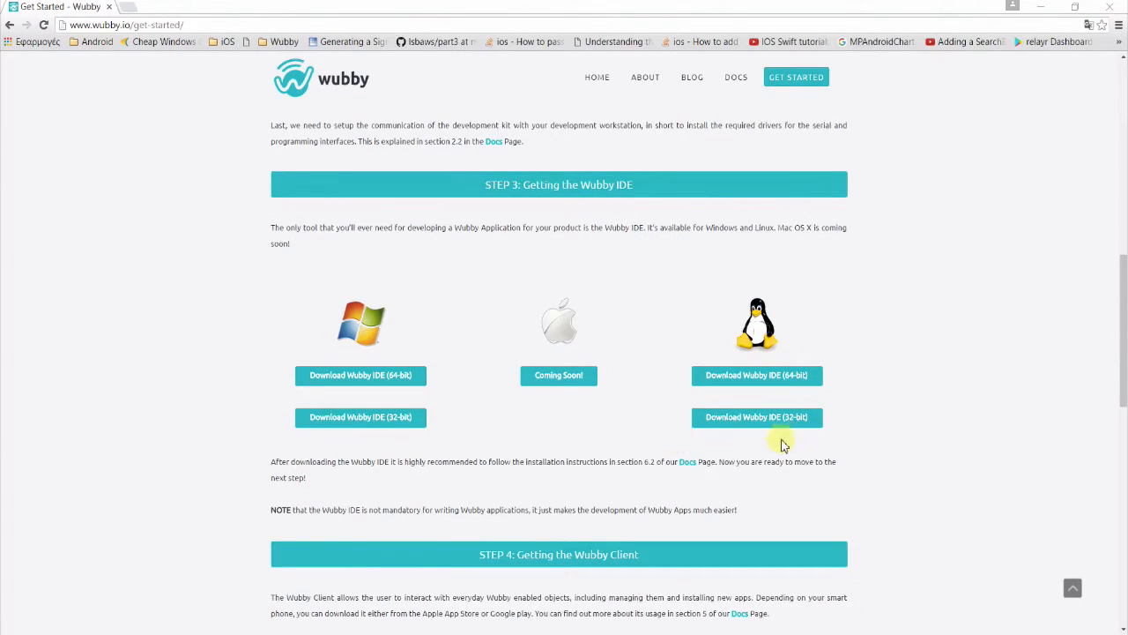
{"action": "scroll", "coordinate": [784, 484], "scroll_direction": "down", "scroll_amount": 2}
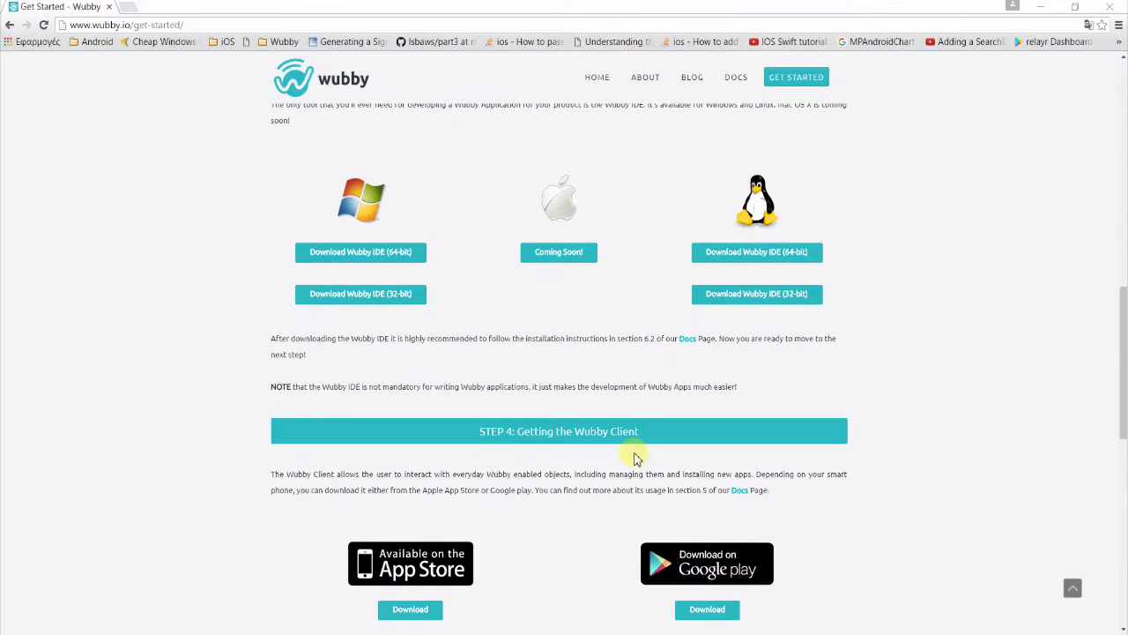
{"action": "scroll", "coordinate": [605, 476], "scroll_direction": "down", "scroll_amount": 3}
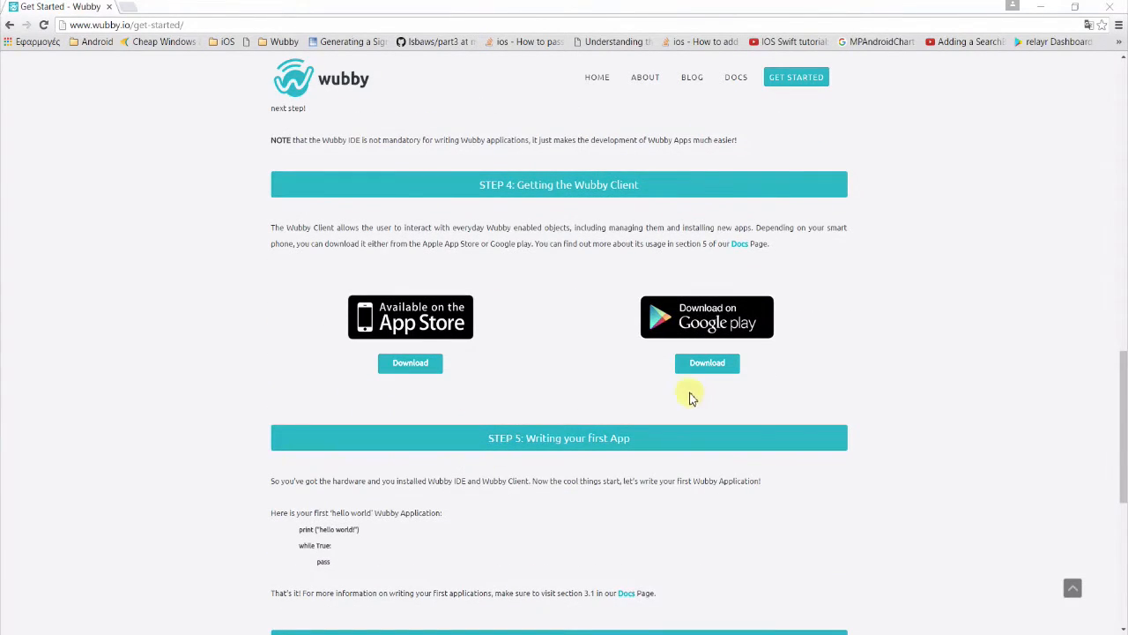
{"action": "scroll", "coordinate": [749, 410], "scroll_direction": "down", "scroll_amount": 1}
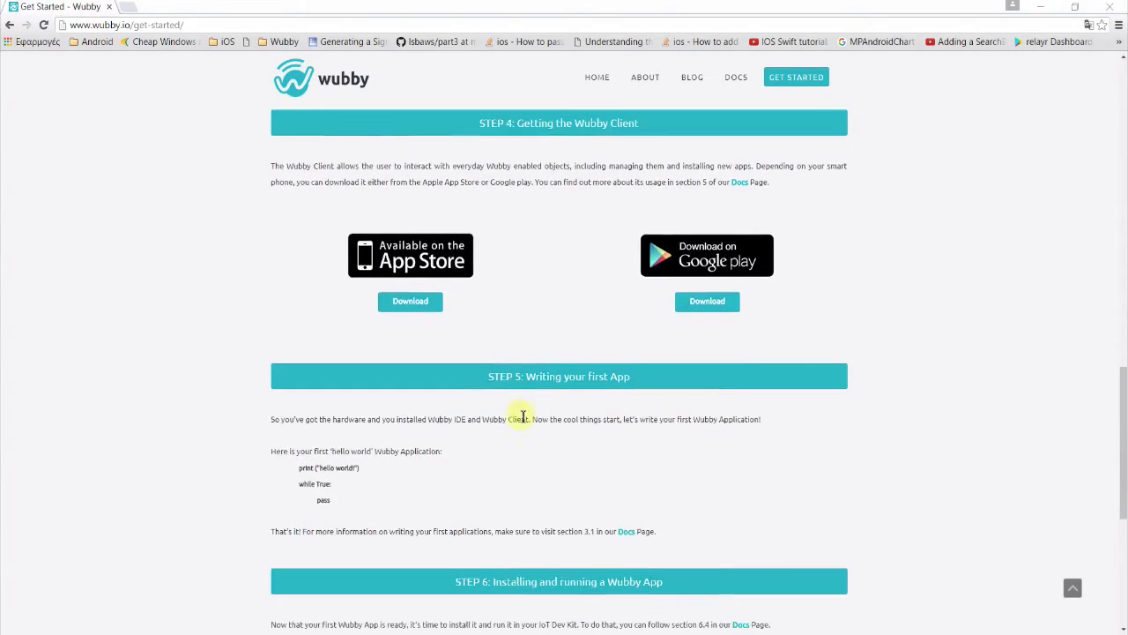
{"action": "scroll", "coordinate": [591, 416], "scroll_direction": "down", "scroll_amount": 1}
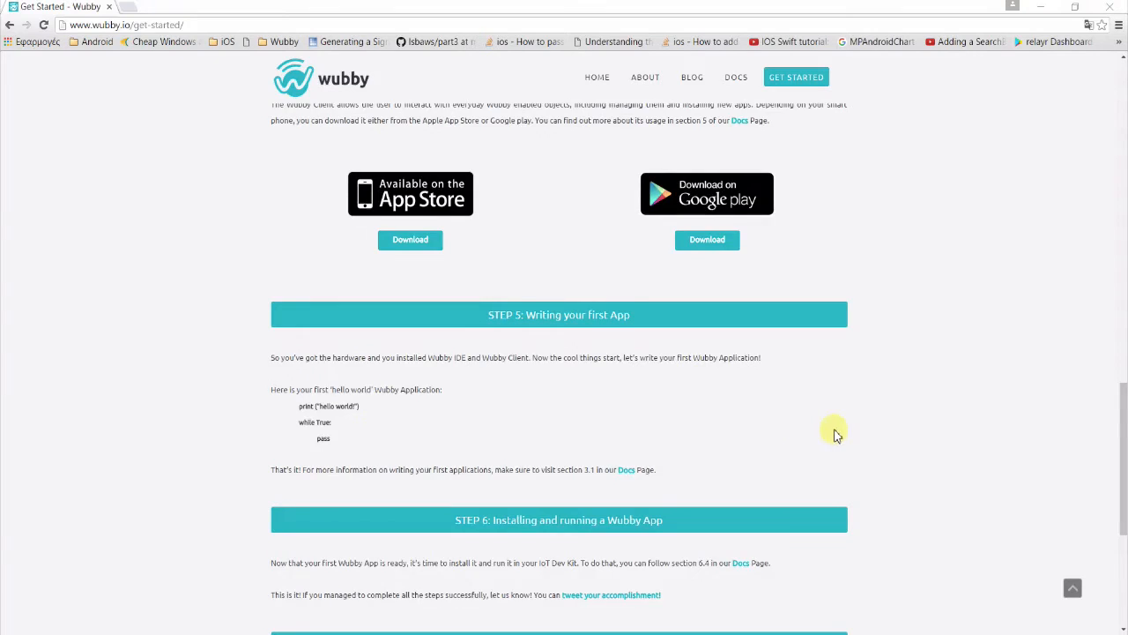
{"action": "scroll", "coordinate": [723, 436], "scroll_direction": "down", "scroll_amount": 2}
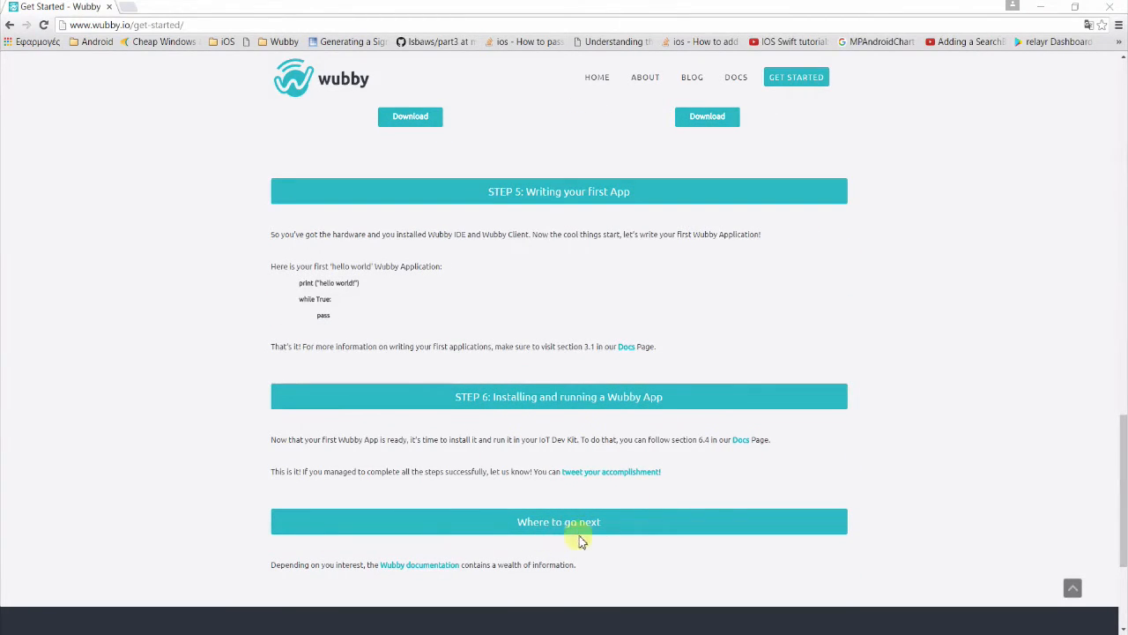
{"action": "left_click", "coordinate": [431, 571]}
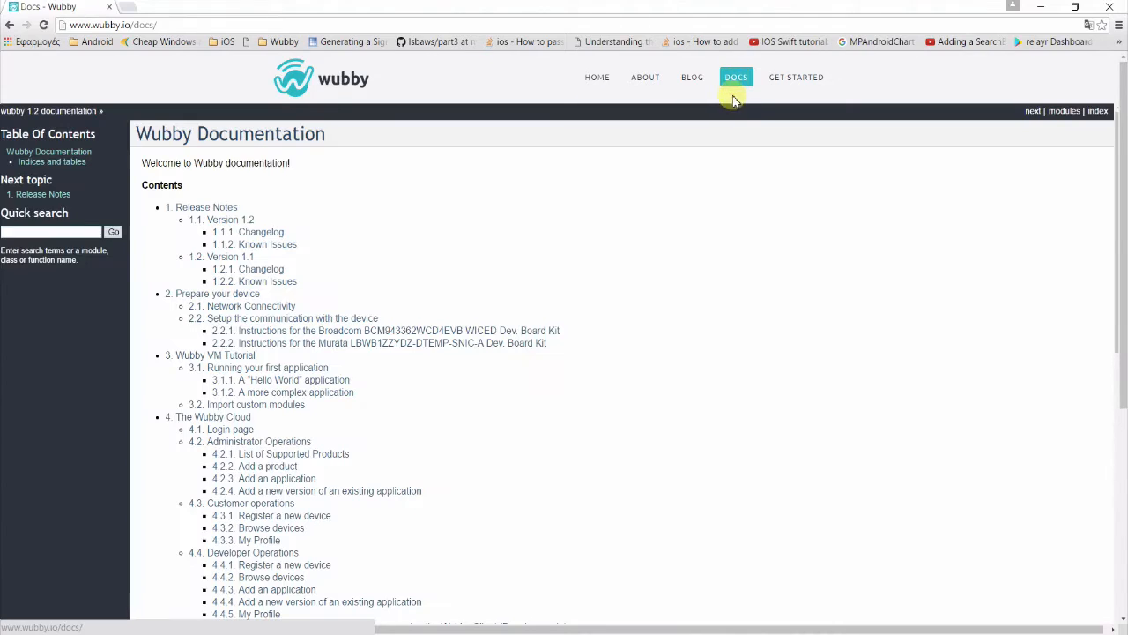
- Look over the documentation's table of contents, from the release notes through the Wubby Client, IDE and API chapters to the appendix
{"action": "scroll", "coordinate": [737, 328], "scroll_direction": "down", "scroll_amount": 1}
{"action": "scroll", "coordinate": [737, 328], "scroll_direction": "down", "scroll_amount": 1}
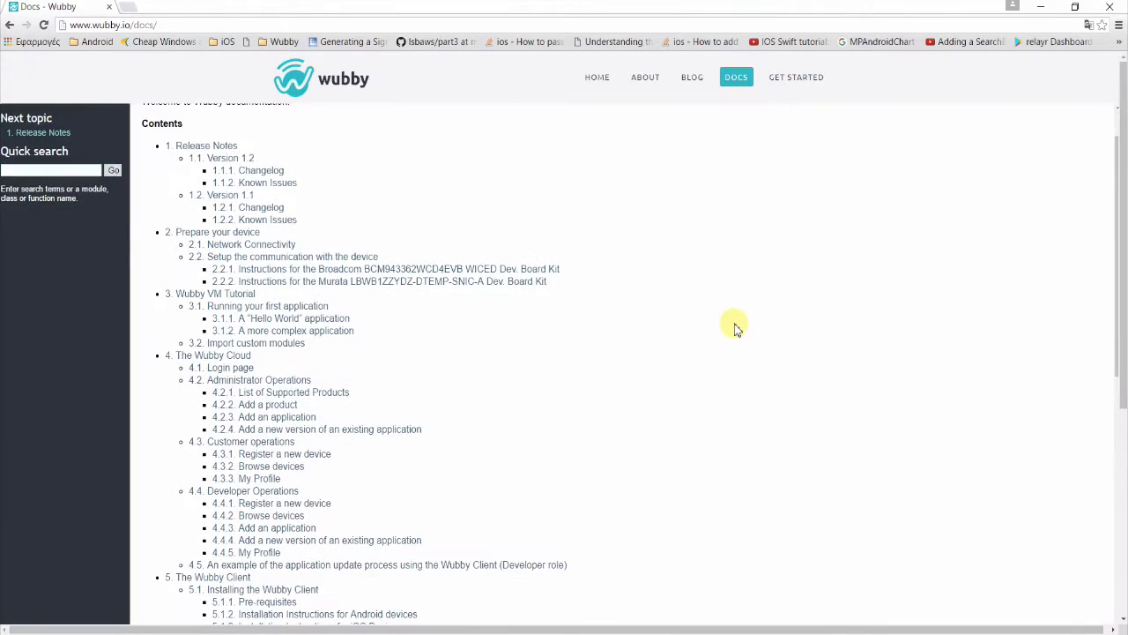
{"action": "scroll", "coordinate": [737, 328], "scroll_direction": "down", "scroll_amount": 3}
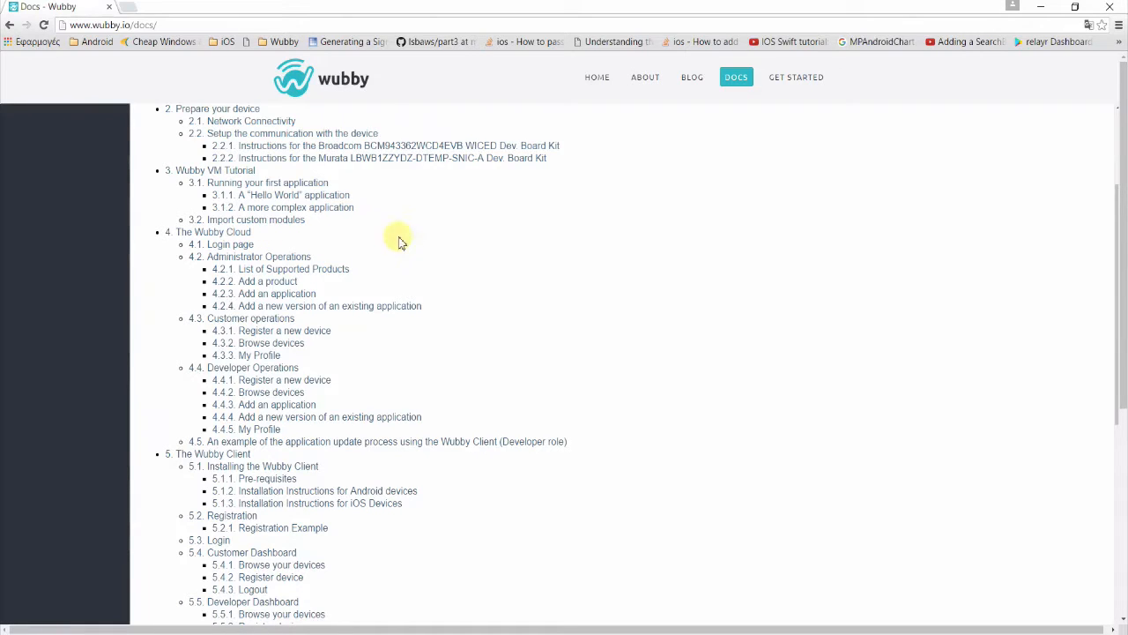
{"action": "scroll", "coordinate": [495, 406], "scroll_direction": "down", "scroll_amount": 3}
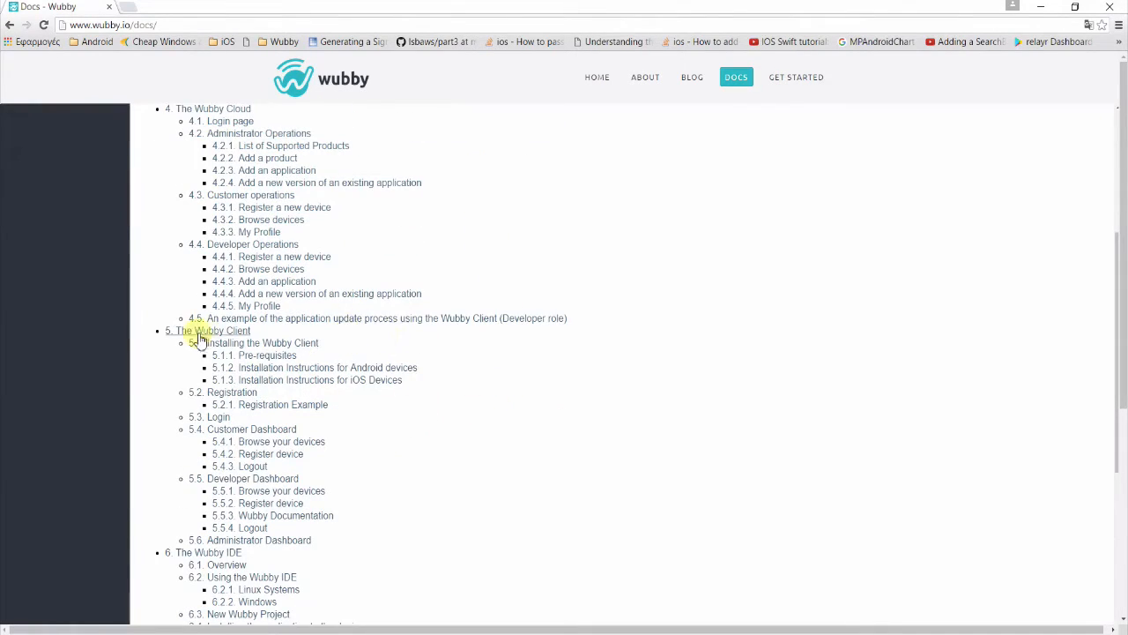
{"action": "scroll", "coordinate": [489, 369], "scroll_direction": "down", "scroll_amount": 1}
{"action": "scroll", "coordinate": [481, 383], "scroll_direction": "down", "scroll_amount": 3}
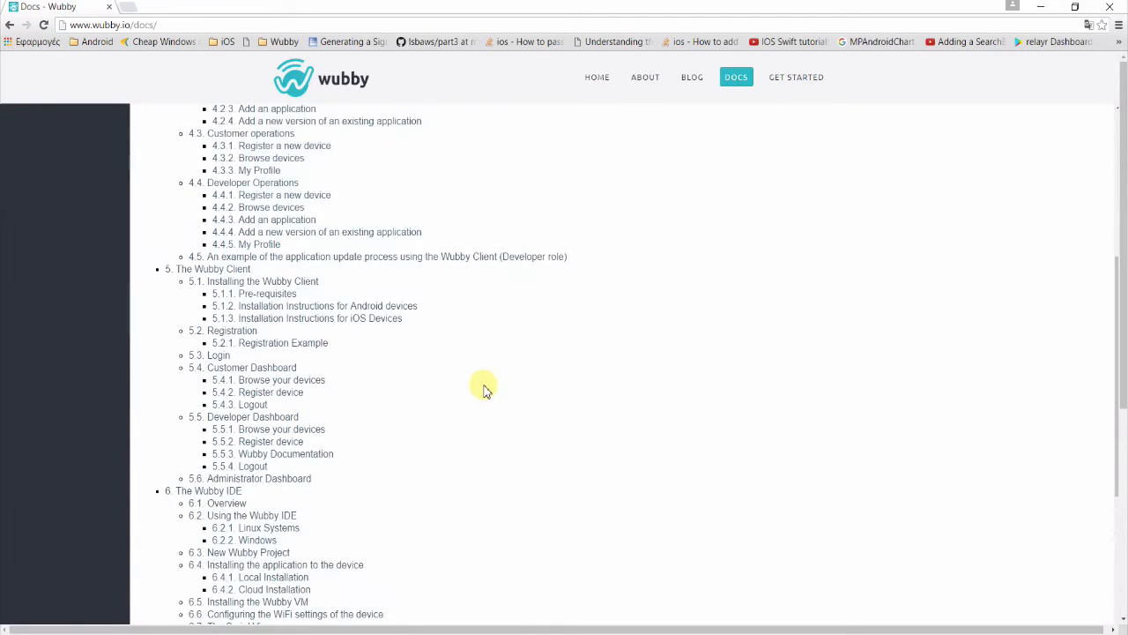
{"action": "scroll", "coordinate": [481, 386], "scroll_direction": "up", "scroll_amount": 2}
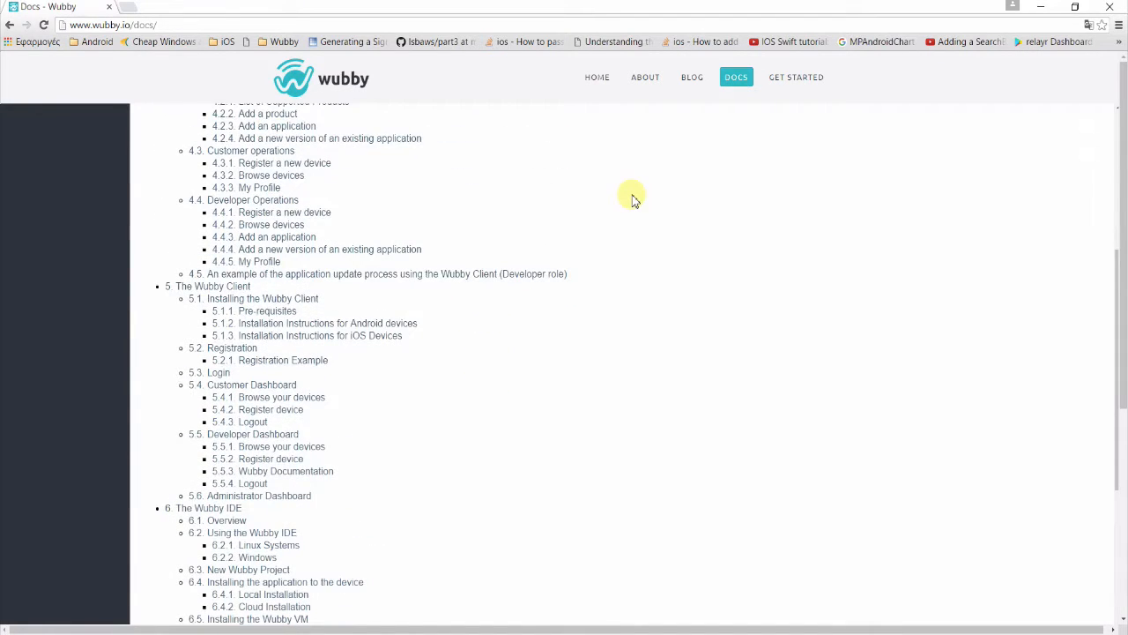
{"action": "scroll", "coordinate": [481, 386], "scroll_direction": "down", "scroll_amount": 4}
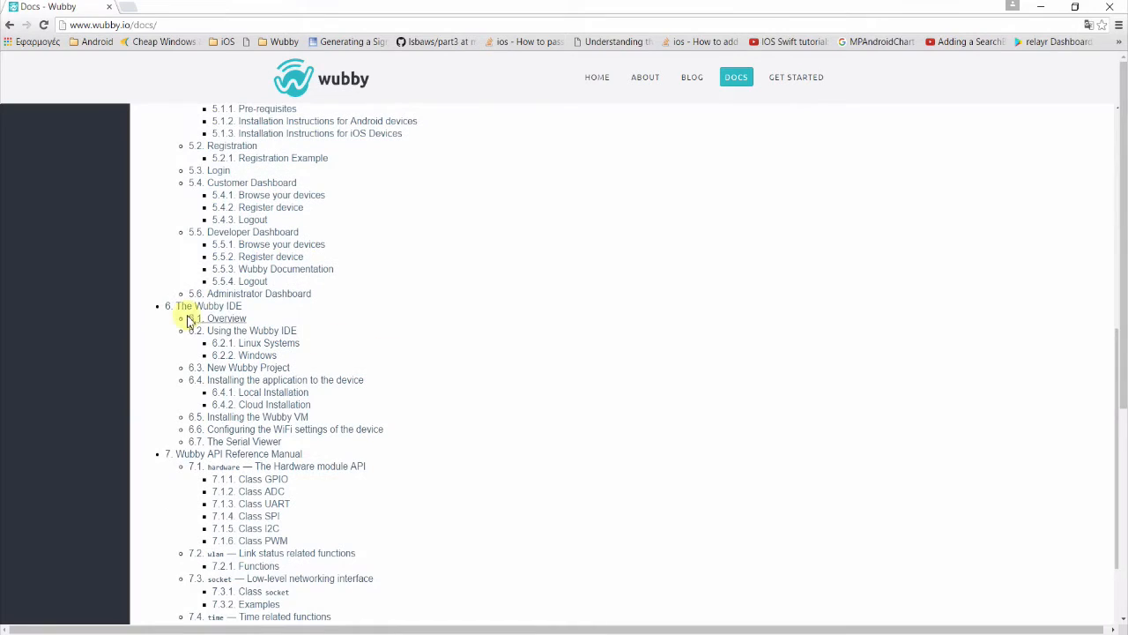
{"action": "scroll", "coordinate": [440, 312], "scroll_direction": "down", "scroll_amount": 3}
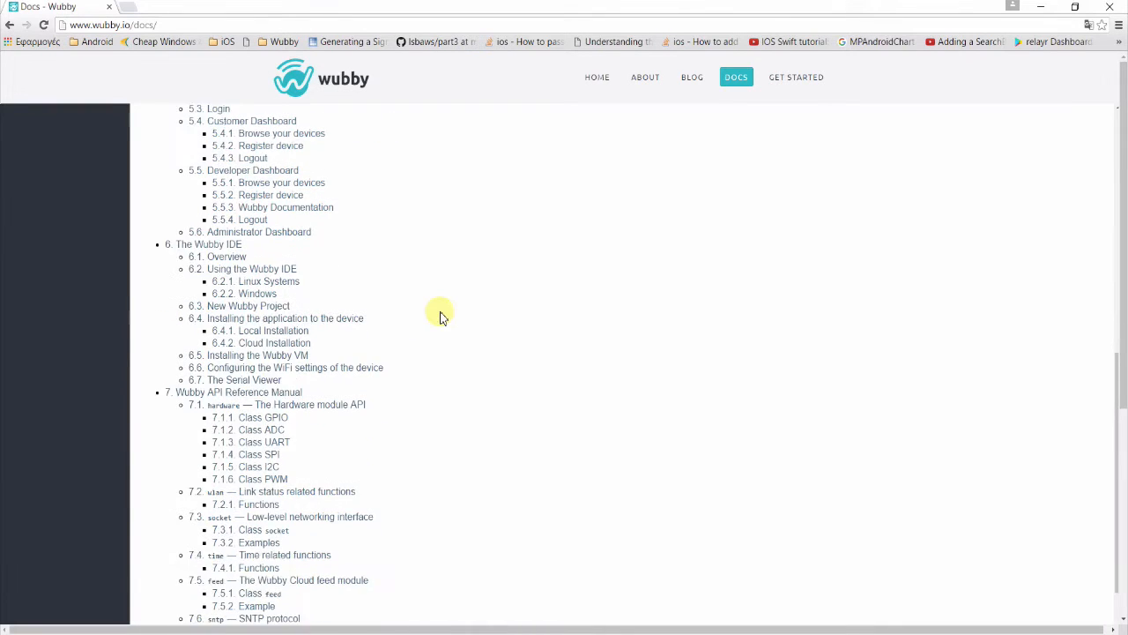
{"action": "scroll", "coordinate": [440, 311], "scroll_direction": "down", "scroll_amount": 1}
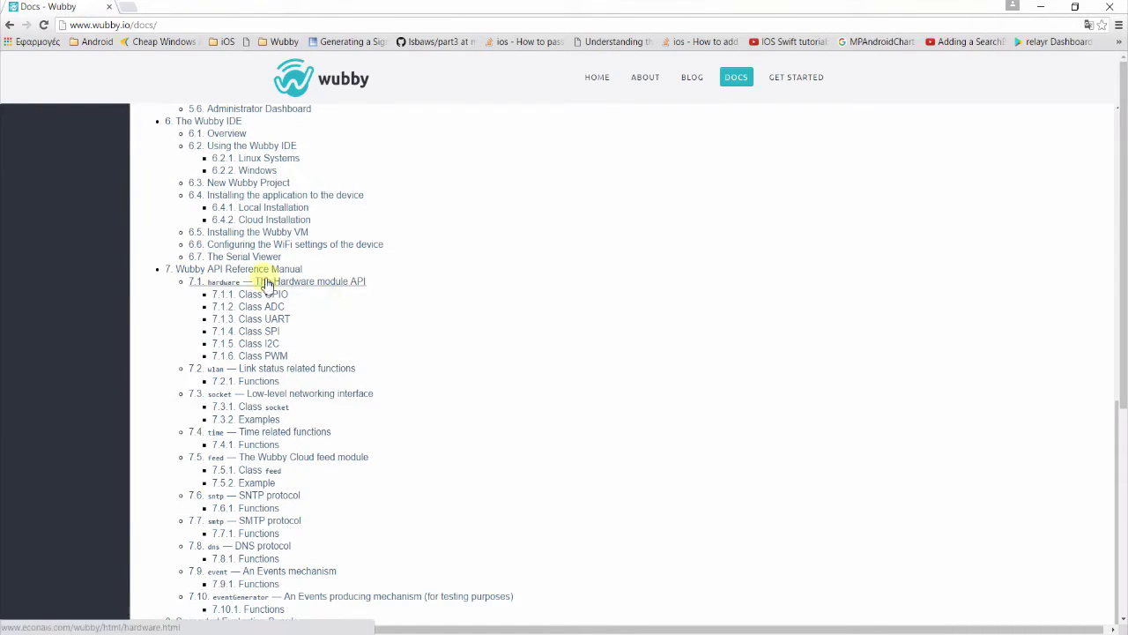
{"action": "scroll", "coordinate": [529, 300], "scroll_direction": "down", "scroll_amount": 3}
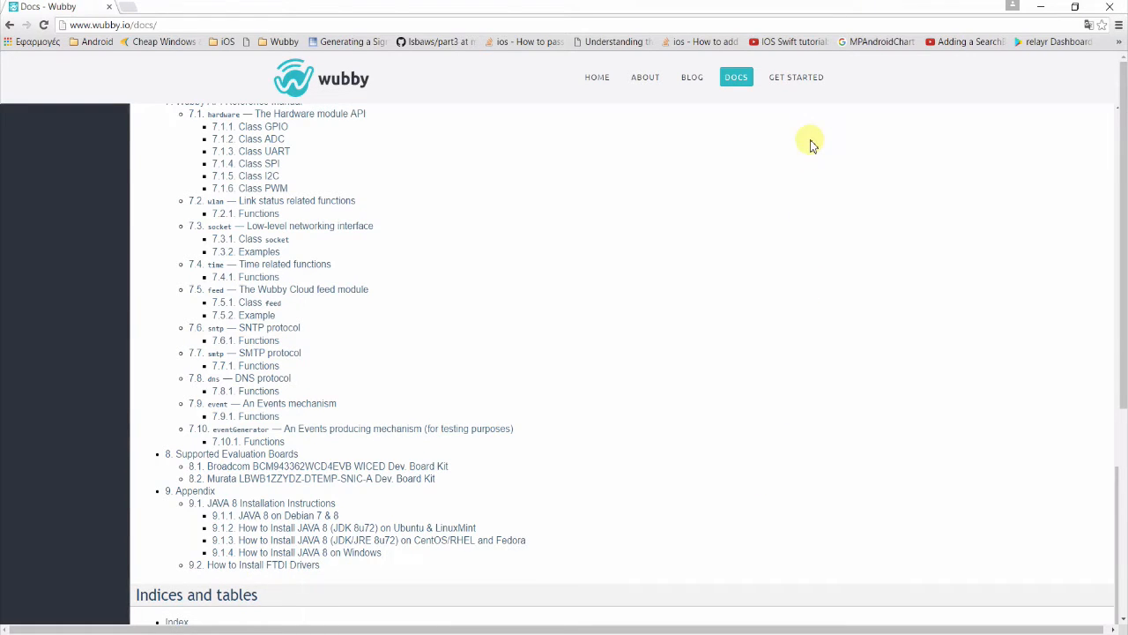
{"action": "scroll", "coordinate": [811, 146], "scroll_direction": "up", "scroll_amount": 1}
{"action": "scroll", "coordinate": [811, 145], "scroll_direction": "up", "scroll_amount": 10}
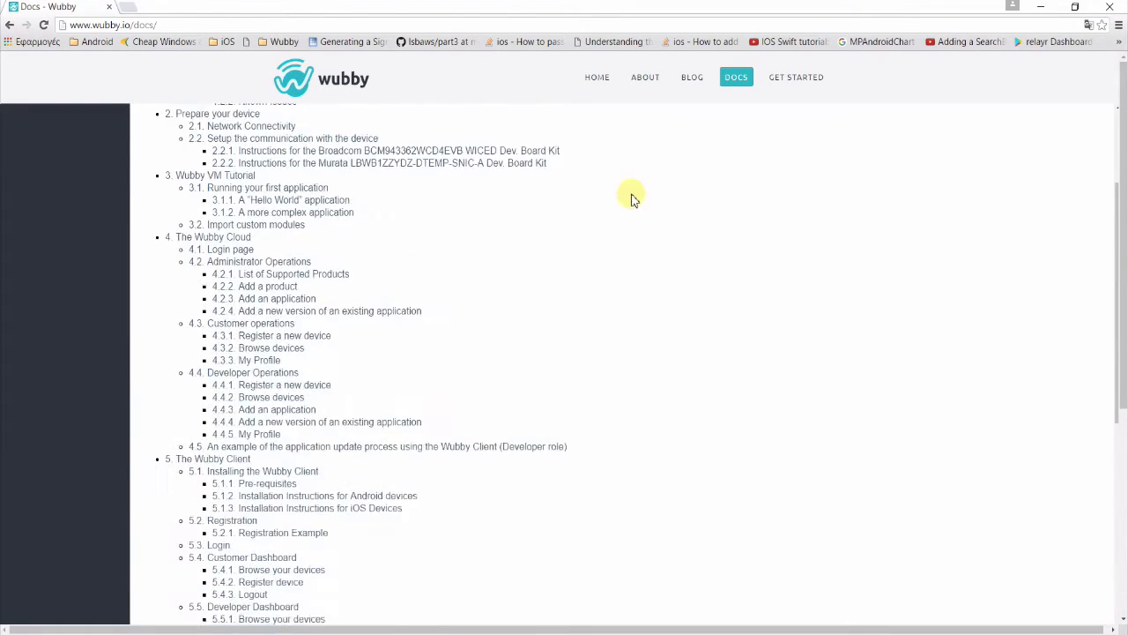
- Return to the Get Started page and download the 64-bit Wubby IDE for Windows
{"action": "left_click", "coordinate": [9, 26]}
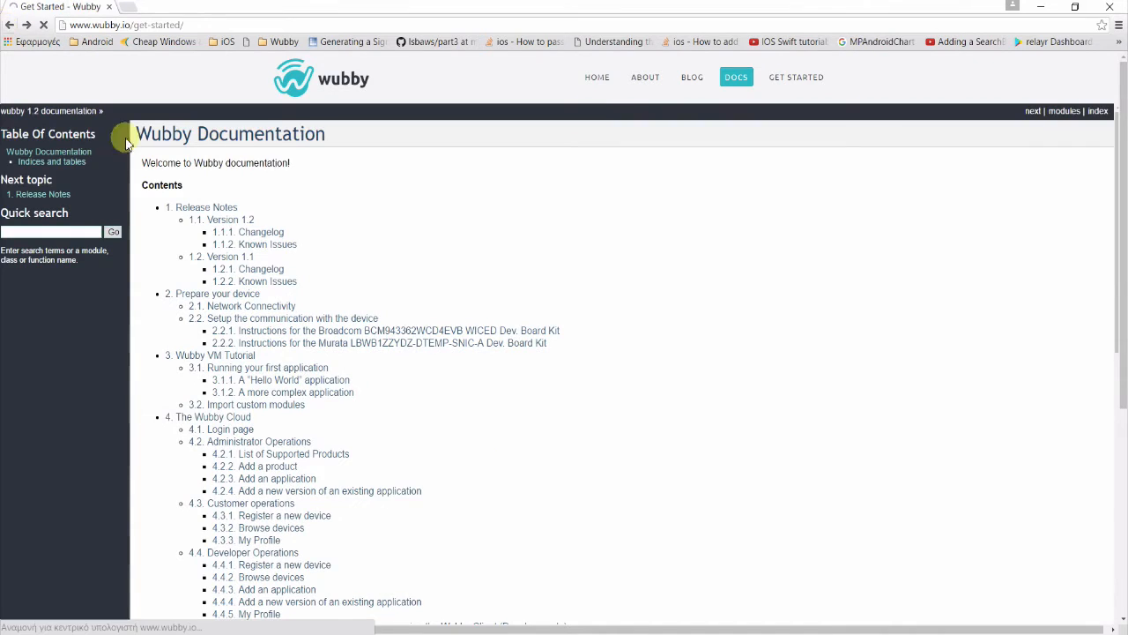
{"action": "scroll", "coordinate": [886, 465], "scroll_direction": "up", "scroll_amount": 5}
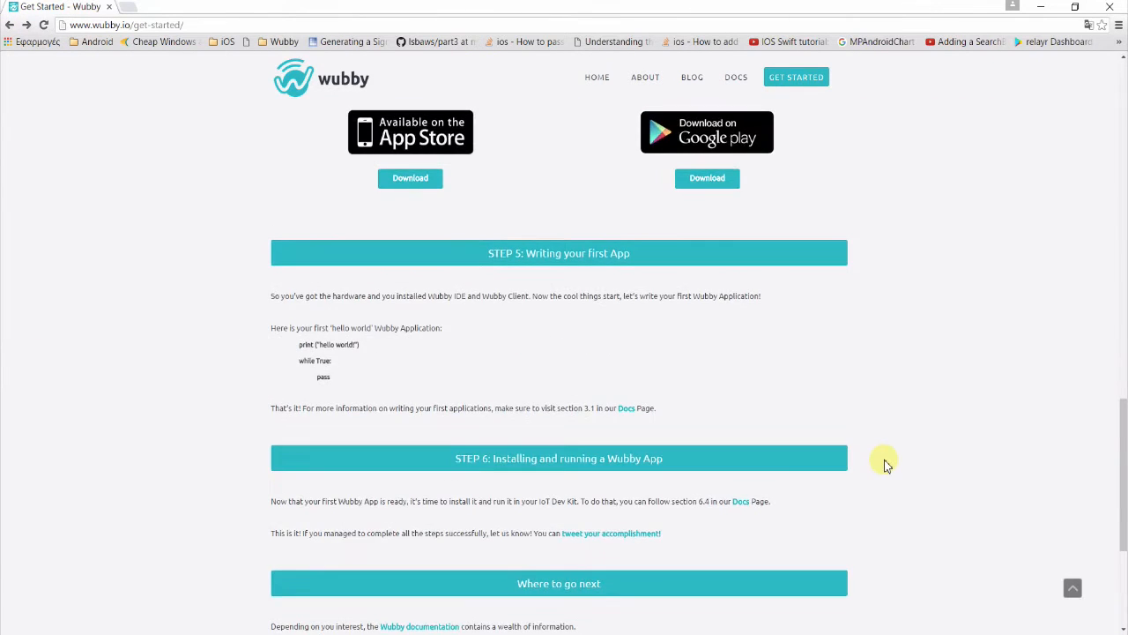
{"action": "scroll", "coordinate": [886, 465], "scroll_direction": "up", "scroll_amount": 4}
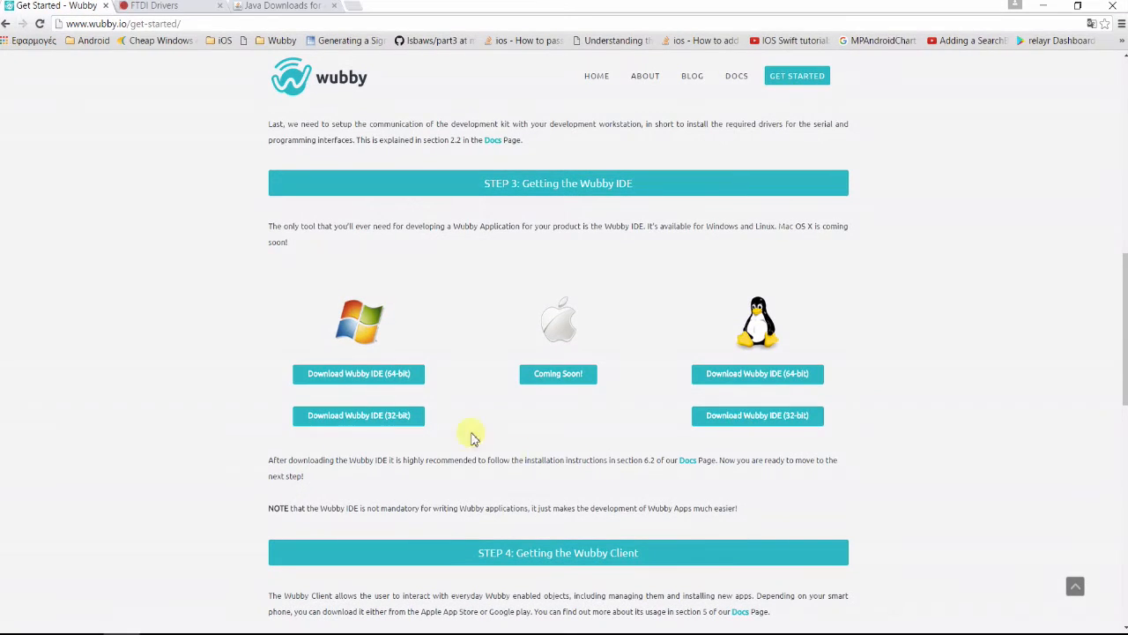
{"action": "left_click", "coordinate": [397, 371]}
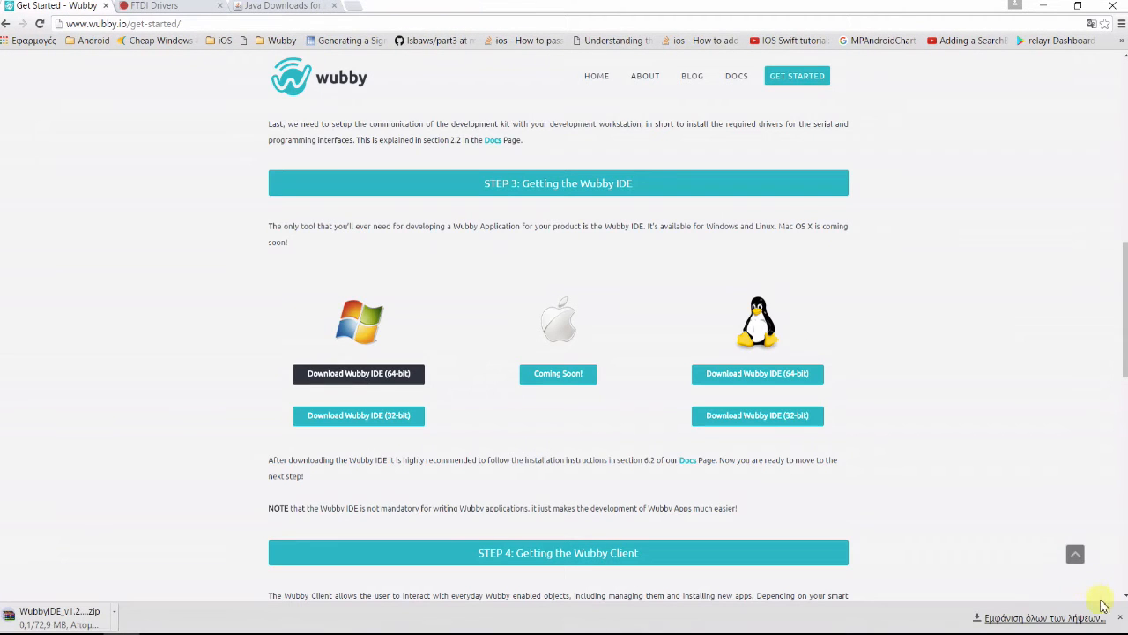
{"action": "left_click", "coordinate": [1121, 618]}
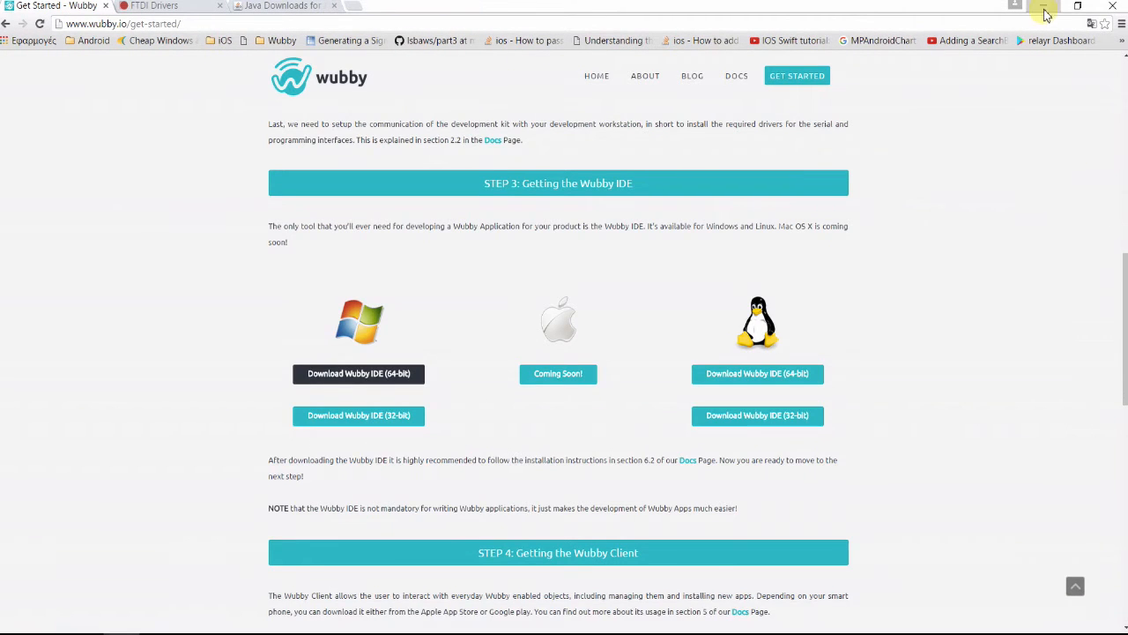
- Open the WubbyIDE_v1.2 folder on the desktop and try to launch the wubbyIDE application
{"action": "left_click", "coordinate": [1043, 11]}
{"action": "left_click", "coordinate": [91, 271]}
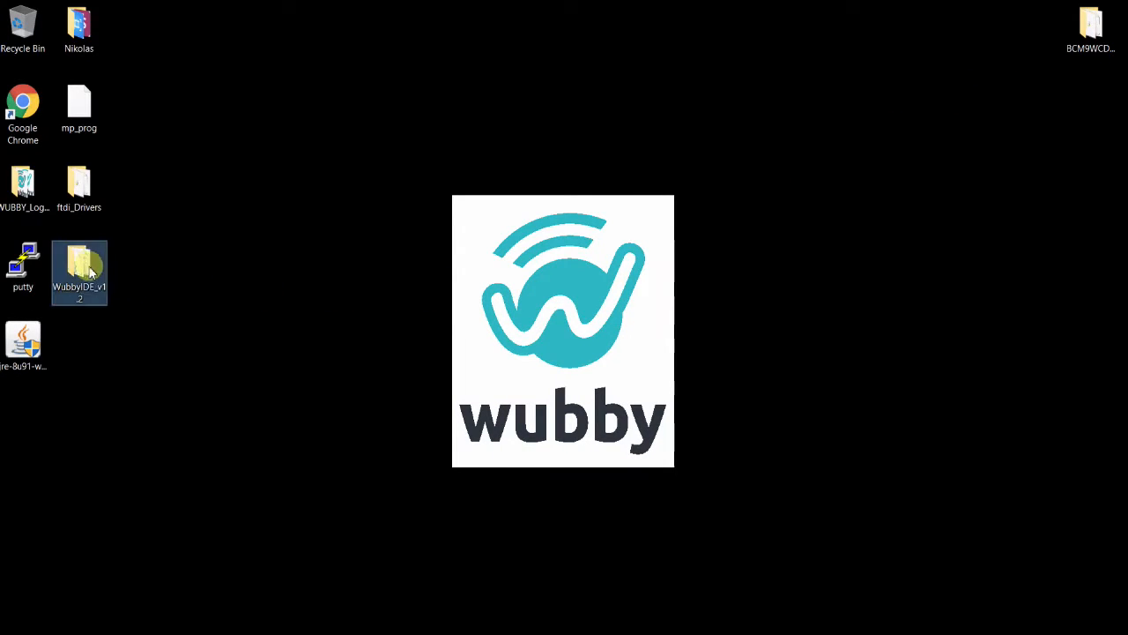
{"action": "double_click", "coordinate": [83, 274]}
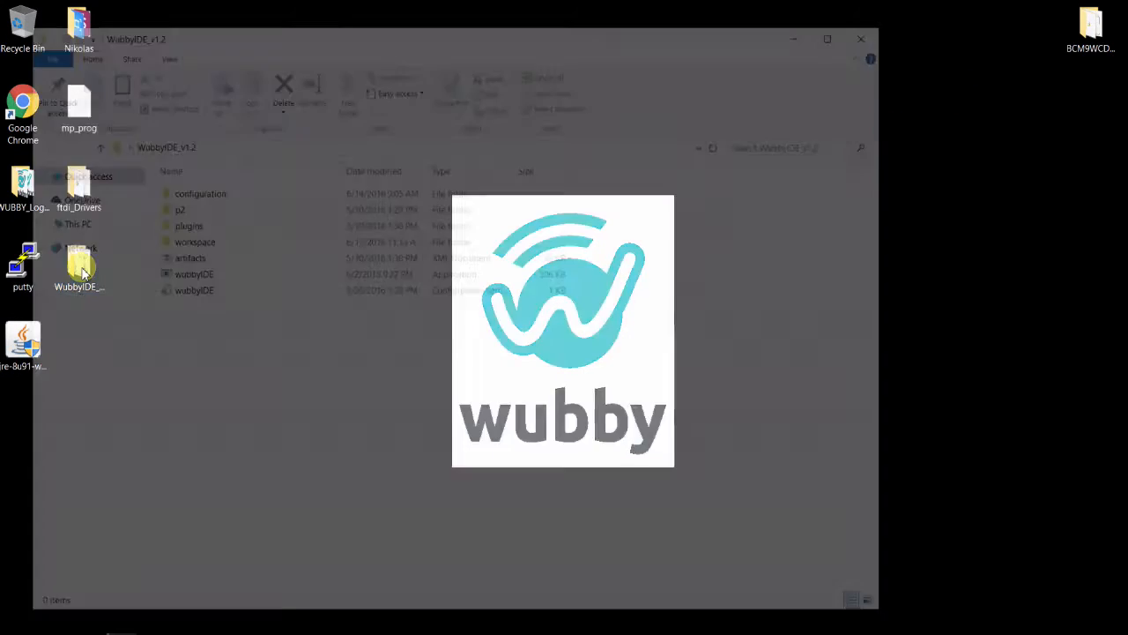
{"action": "double_click", "coordinate": [224, 275]}
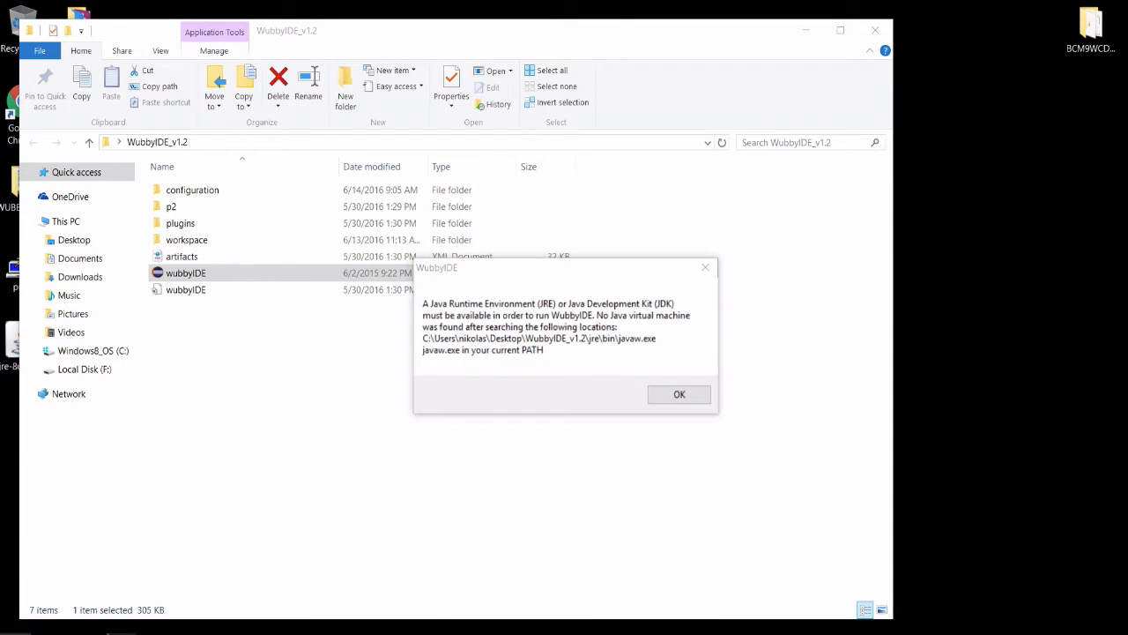
- Check for an installed Java by running java -version in Command Prompt, and dismiss the WubbyIDE error message
{"action": "key", "text": "super"}
{"action": "type", "text": "cmd"}
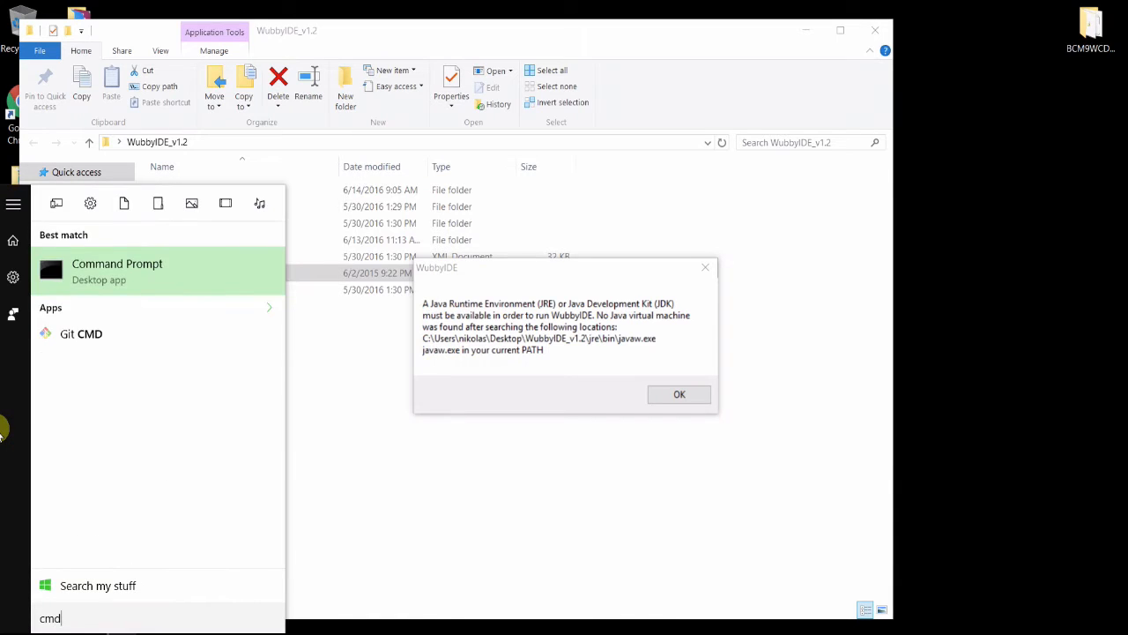
{"action": "key", "text": "Return"}
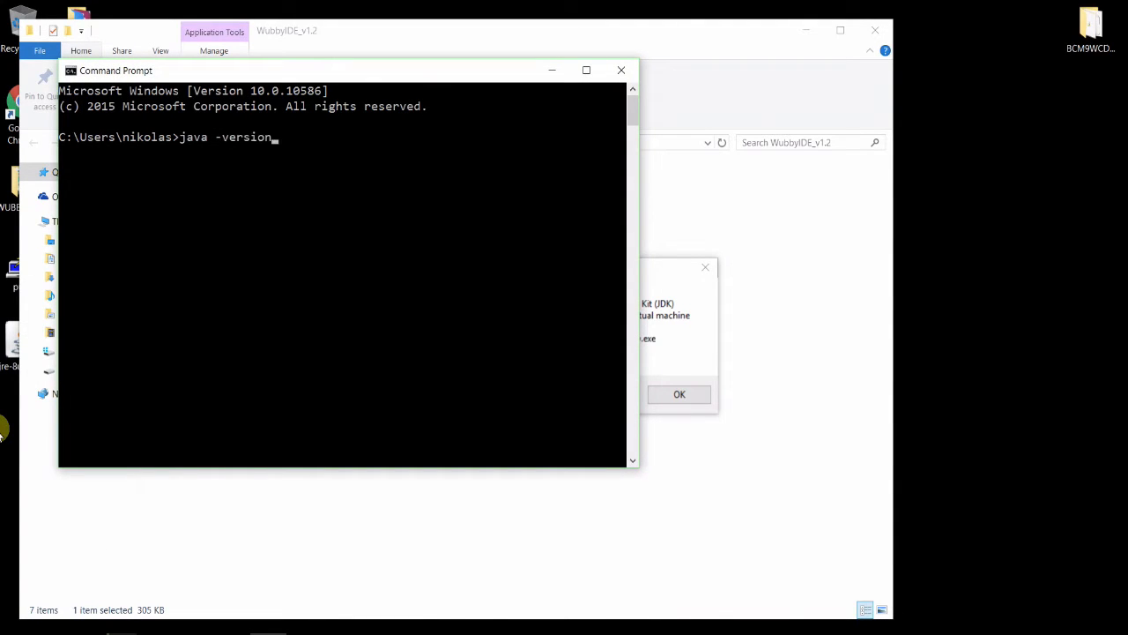
{"action": "key", "text": "Return"}
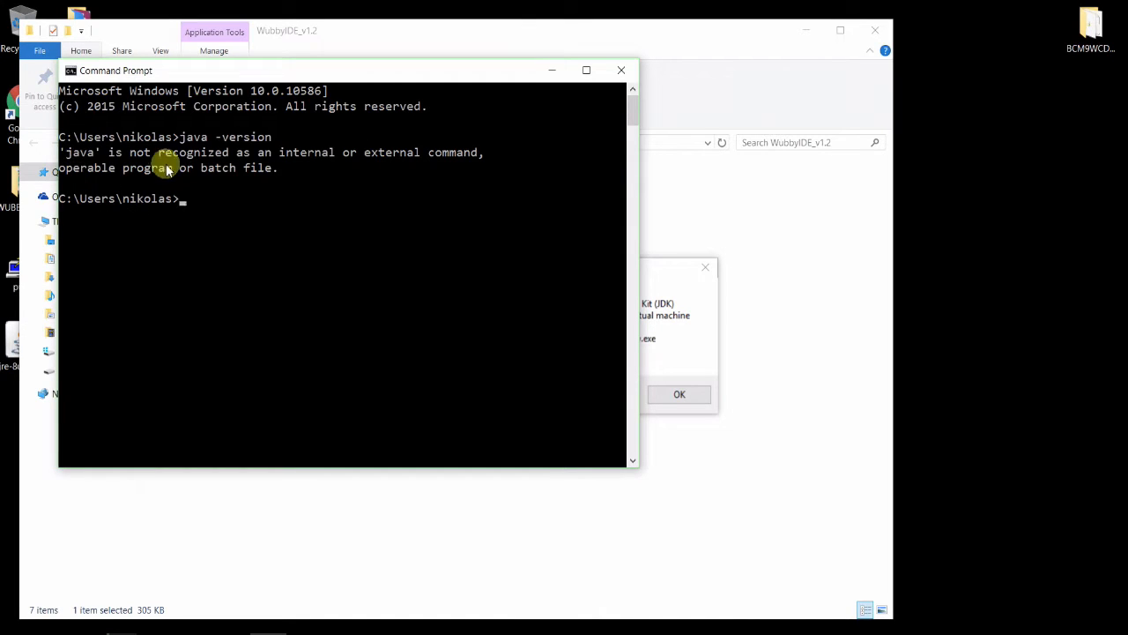
{"action": "left_click", "coordinate": [625, 72]}
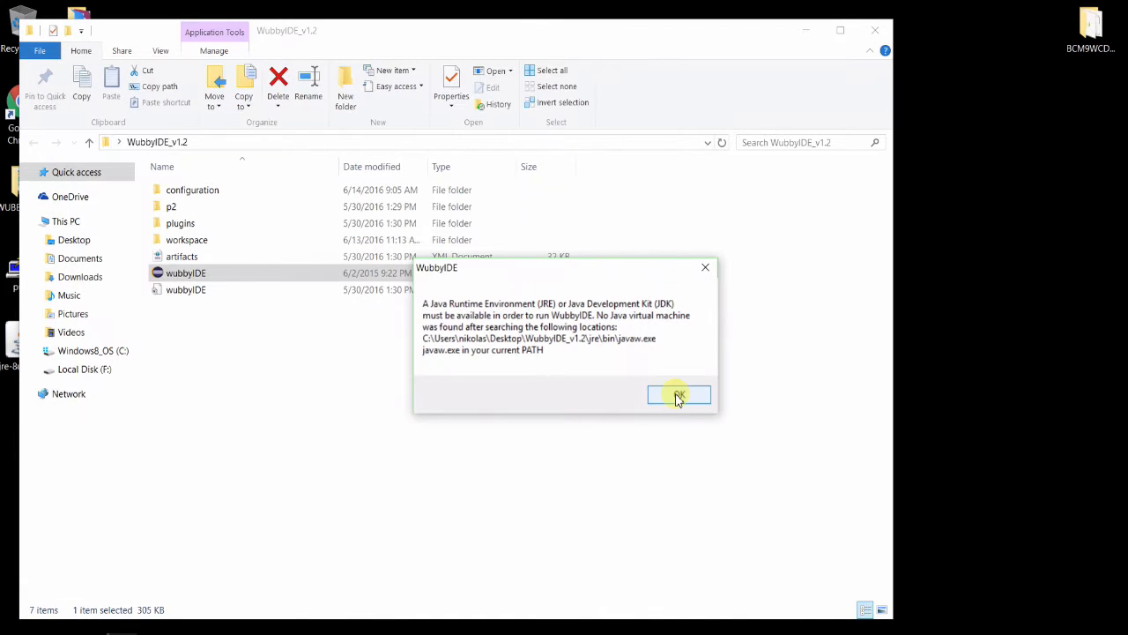
{"action": "left_click", "coordinate": [679, 395]}
- Switch back to Chrome and download the Windows Offline (64-bit) installer from the Java downloads page
{"action": "left_click", "coordinate": [140, 626]}
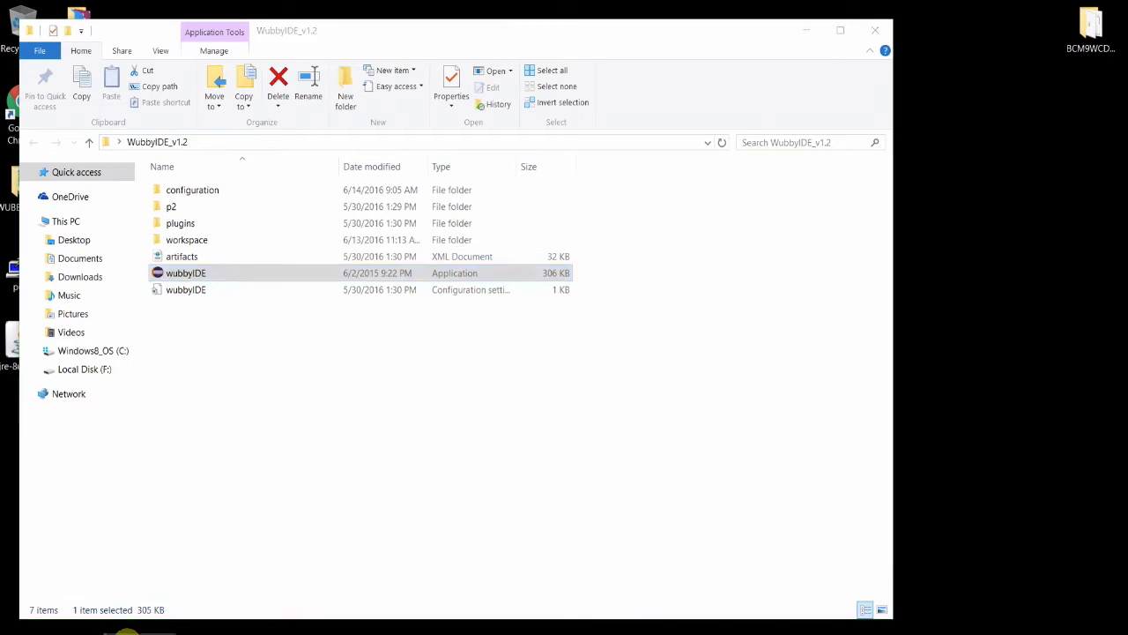
{"action": "left_click", "coordinate": [279, 9]}
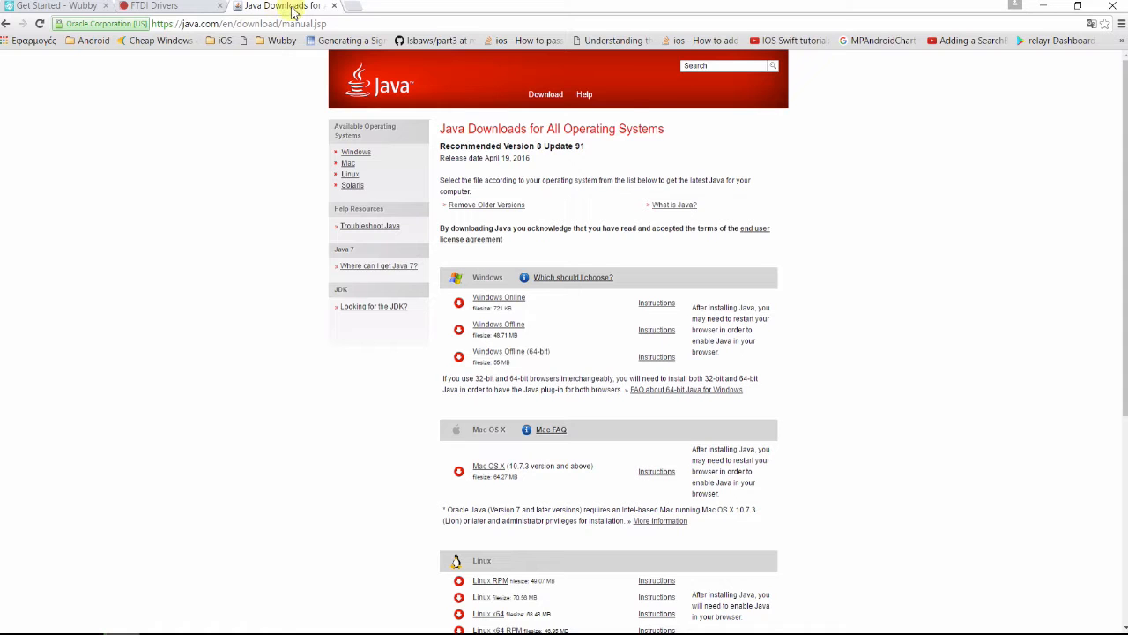
{"action": "left_click_drag", "start_coordinate": [328, 24], "coordinate": [146, 23]}
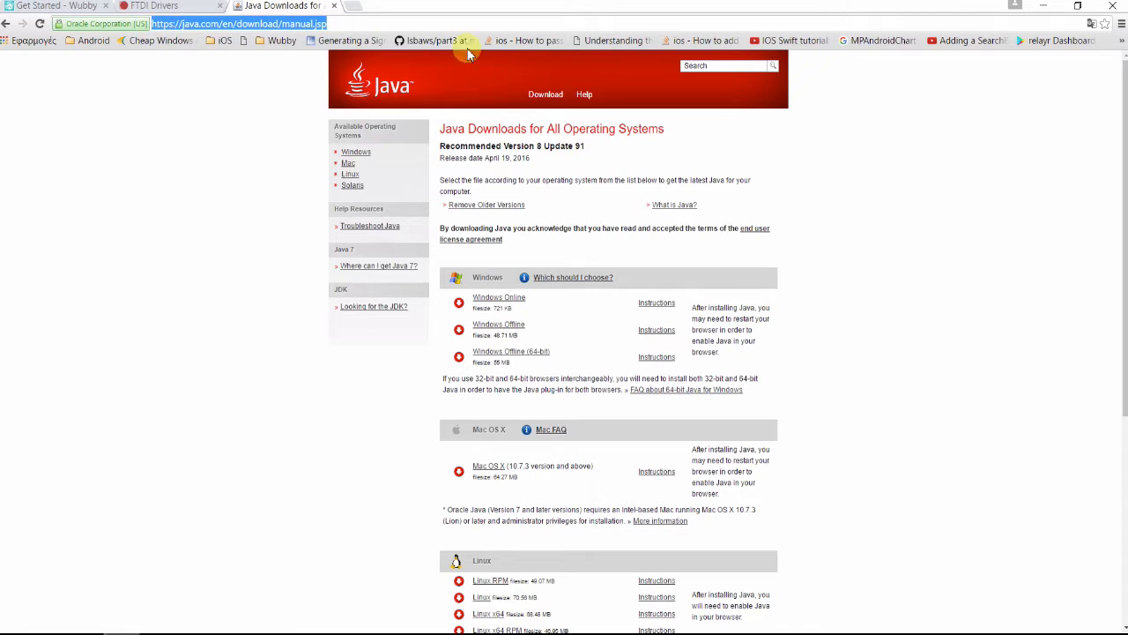
{"action": "left_click", "coordinate": [517, 354]}
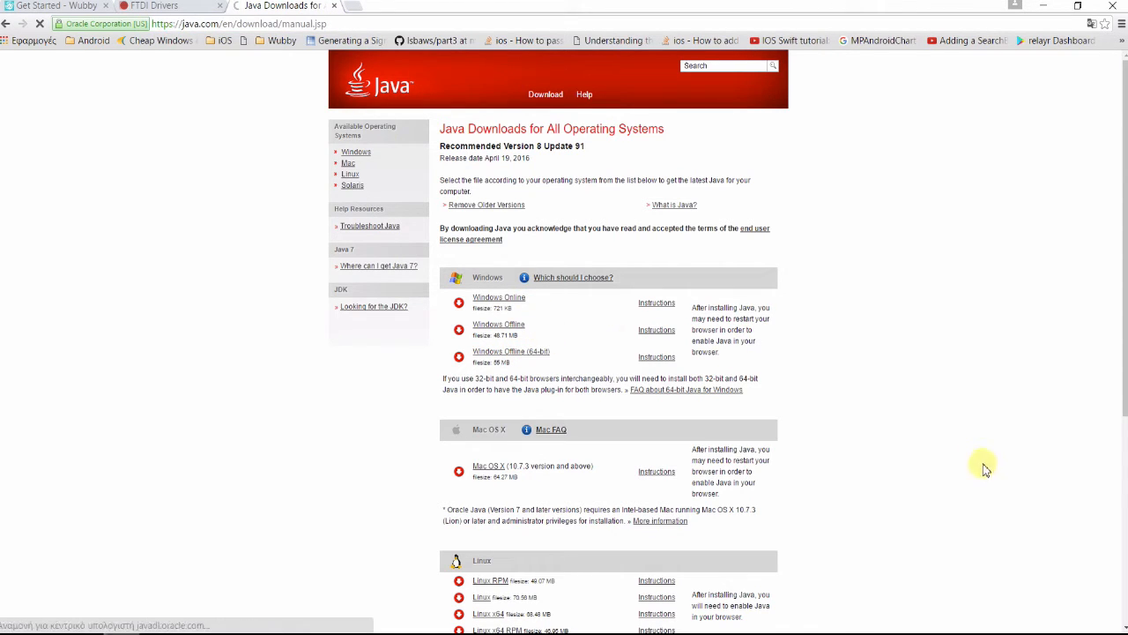
{"action": "left_click", "coordinate": [1117, 618]}
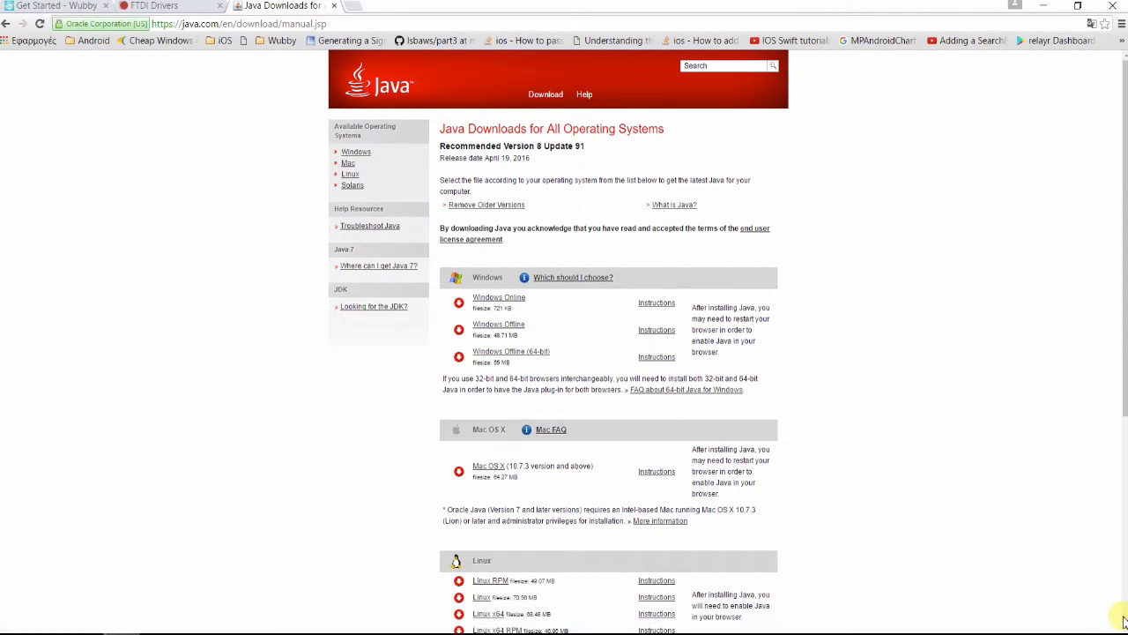
{"action": "left_click", "coordinate": [1047, 7]}
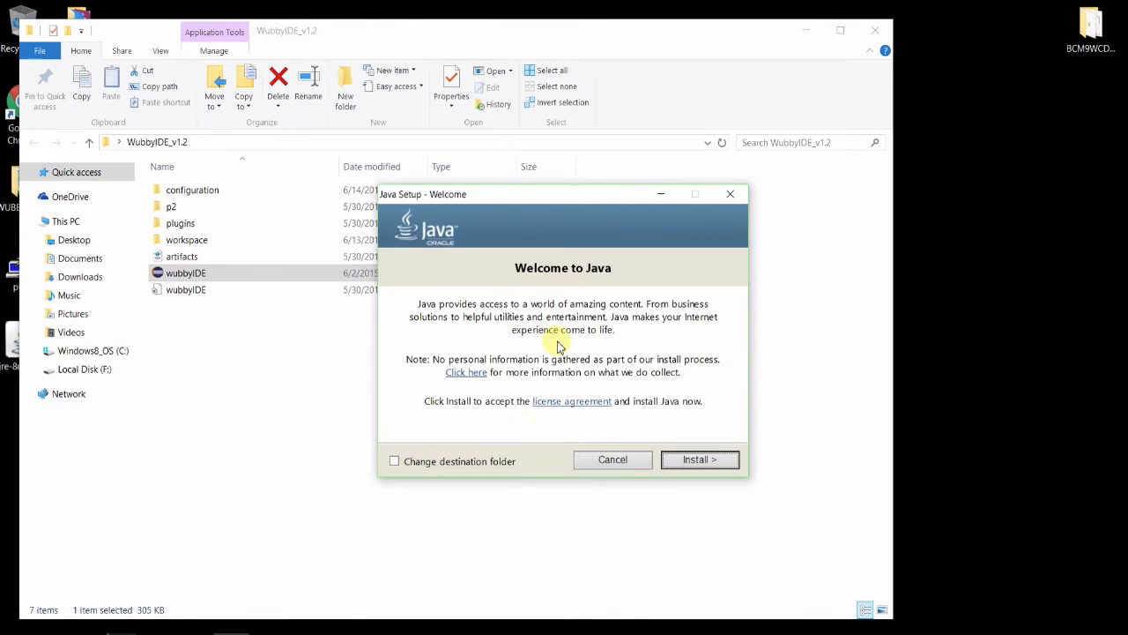
- Install Java in the default destination folder and close the setup wizard
{"action": "left_click", "coordinate": [683, 470]}
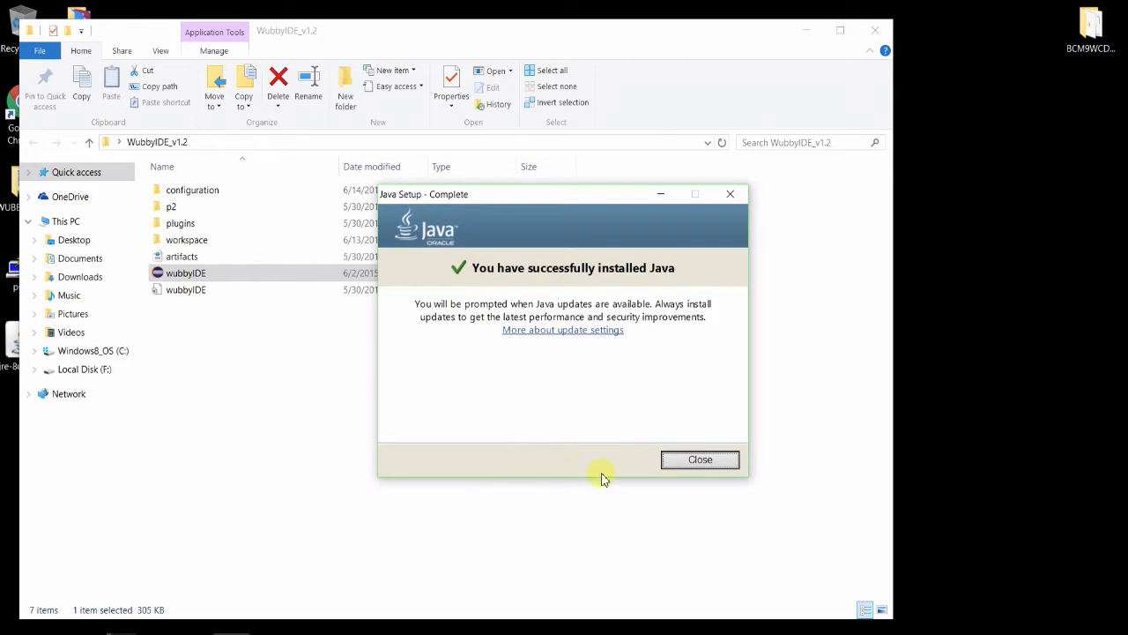
{"action": "left_click", "coordinate": [682, 459]}
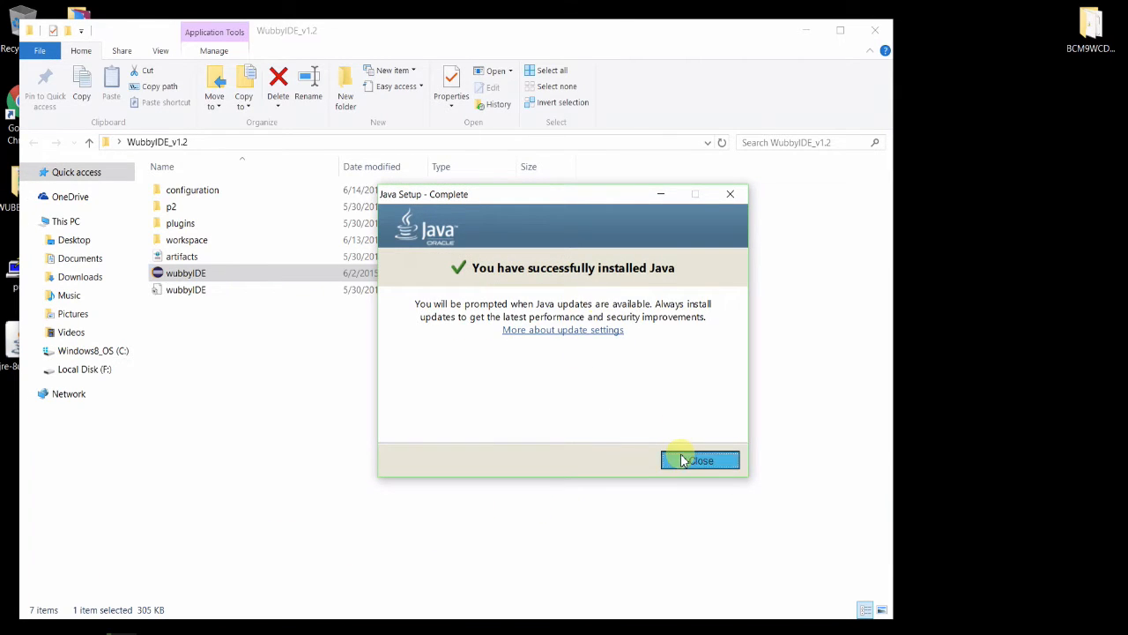
- Search Windows for Control Panel and open the Environment Variables dialog from the advanced system settings
{"action": "left_click", "coordinate": [16, 633]}
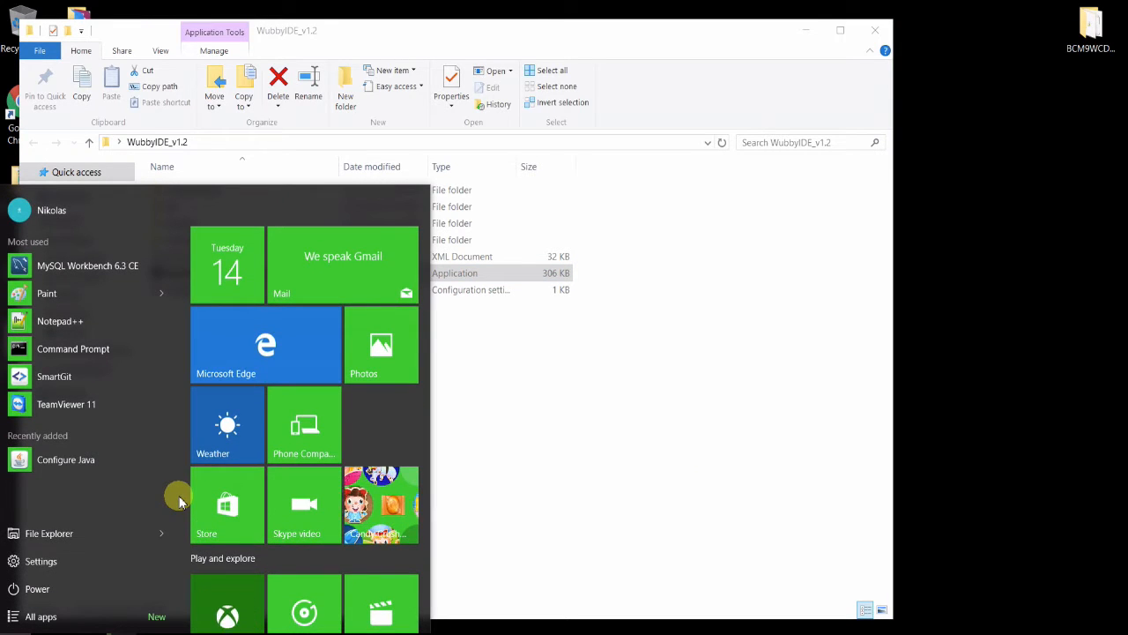
{"action": "type", "text": "Control P"}
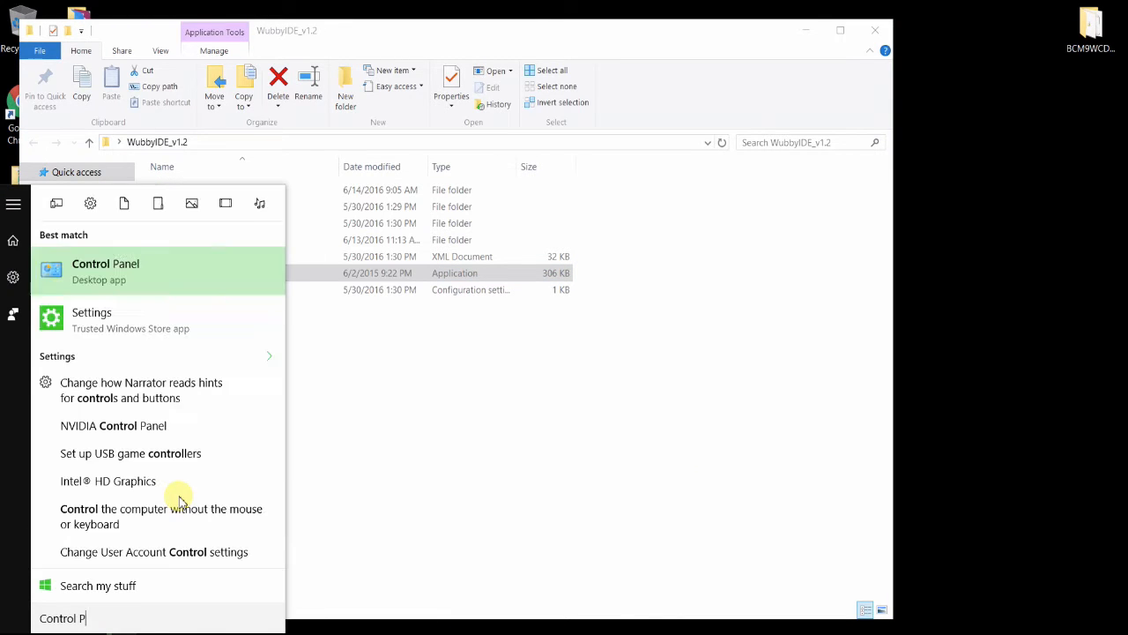
{"action": "type", "text": "anel"}
{"action": "key", "text": "Return"}
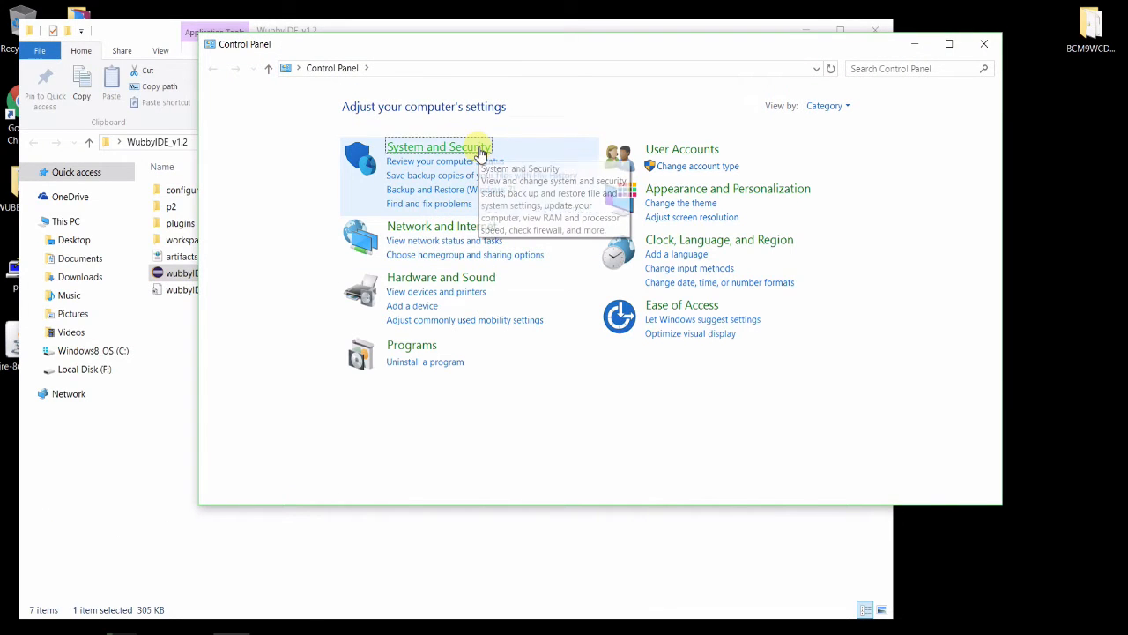
{"action": "left_click", "coordinate": [480, 152]}
{"action": "left_click", "coordinate": [412, 201]}
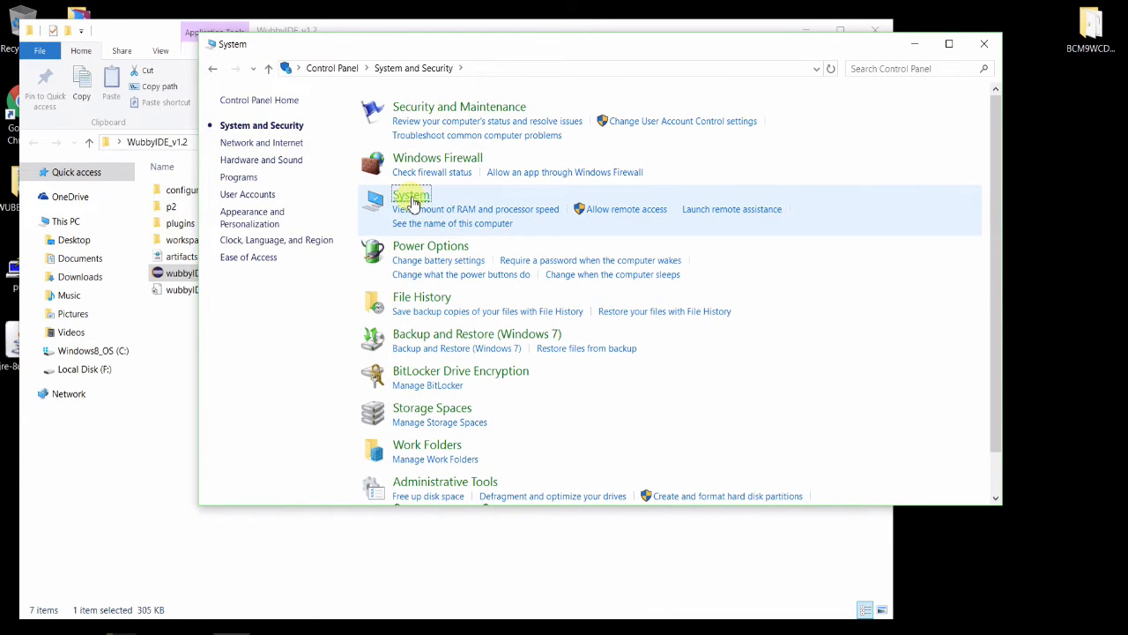
{"action": "left_click", "coordinate": [289, 188]}
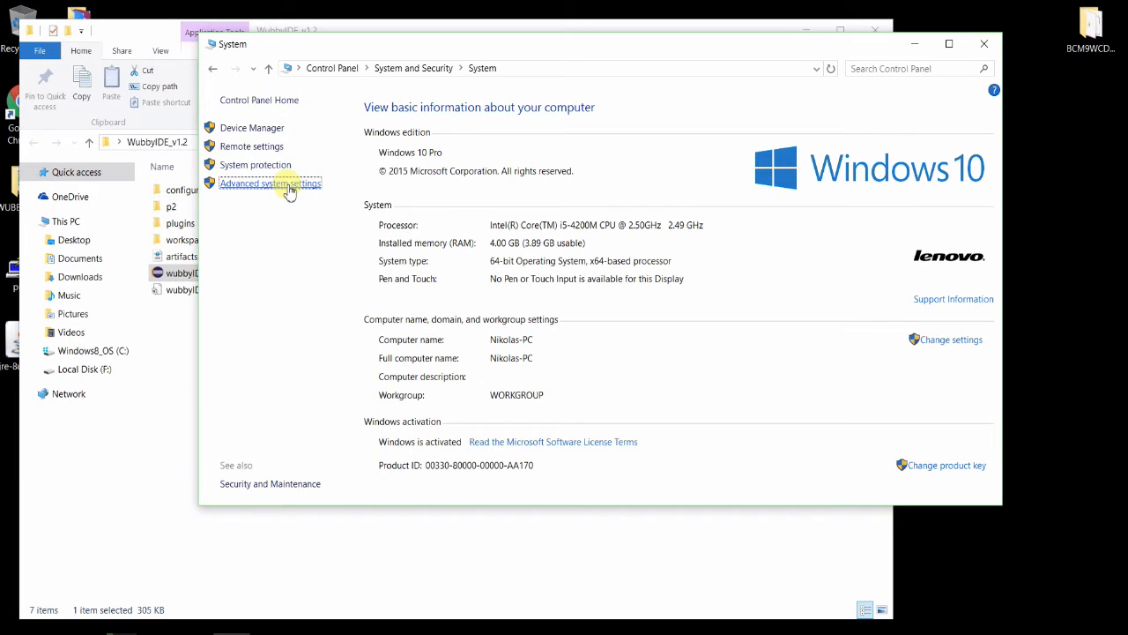
{"action": "left_click", "coordinate": [348, 392]}
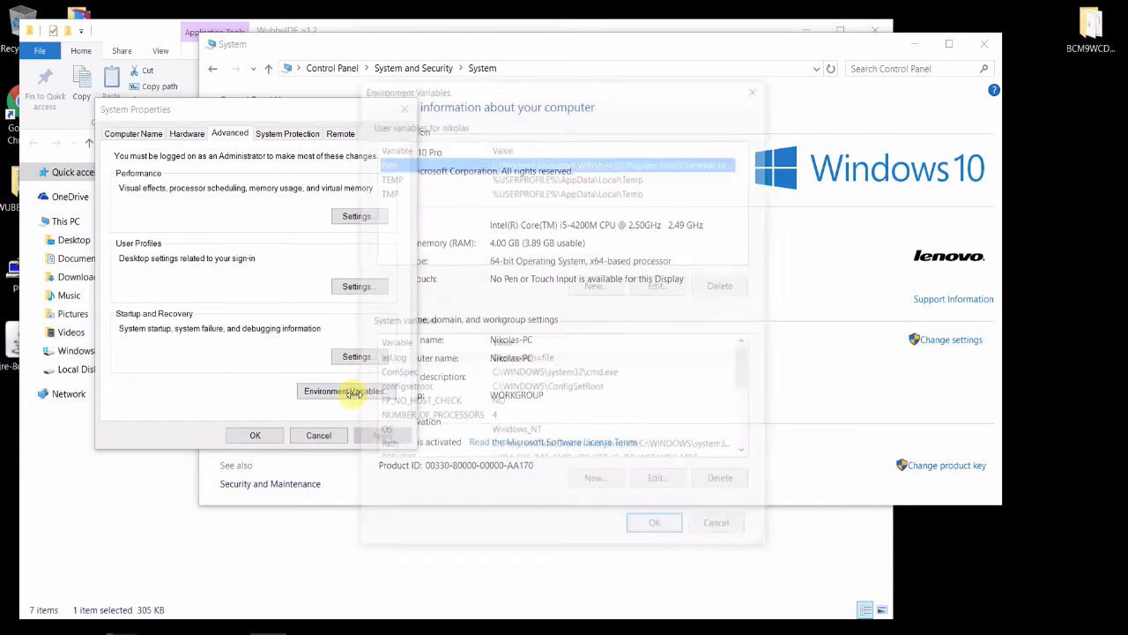
- Check the Path system variable for the Java entry, cancel both dialogs without changes and close Control Panel
{"action": "scroll", "coordinate": [617, 423], "scroll_direction": "down", "scroll_amount": 3}
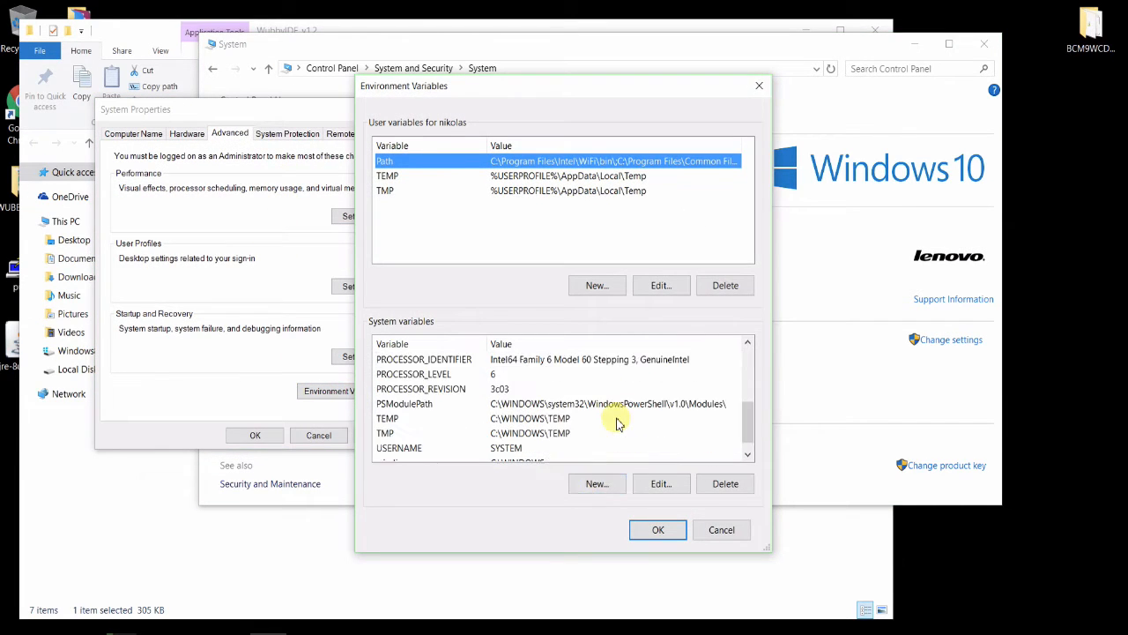
{"action": "scroll", "coordinate": [617, 420], "scroll_direction": "down", "scroll_amount": 1}
{"action": "scroll", "coordinate": [617, 417], "scroll_direction": "up", "scroll_amount": 2}
{"action": "left_click", "coordinate": [411, 390]}
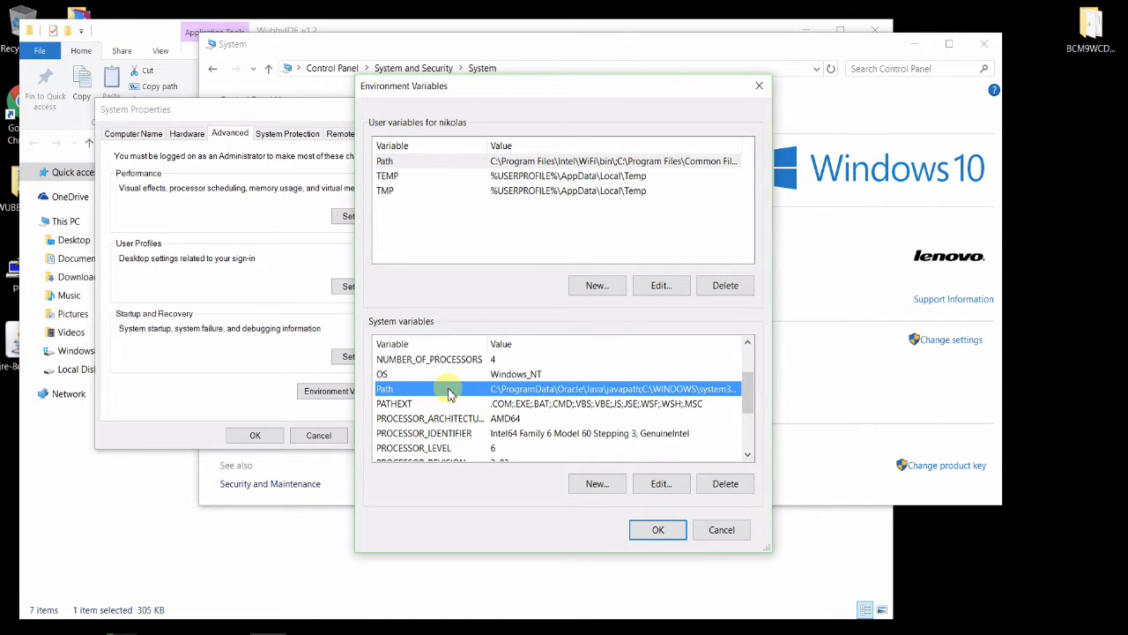
{"action": "left_click", "coordinate": [721, 530]}
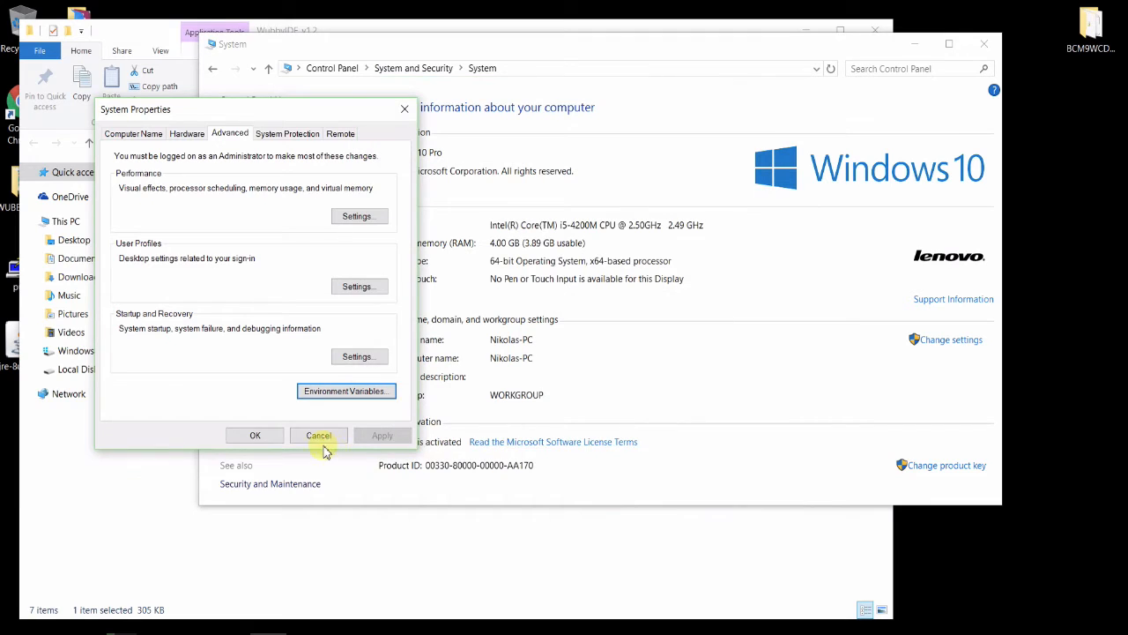
{"action": "left_click", "coordinate": [321, 435]}
{"action": "left_click", "coordinate": [984, 43]}
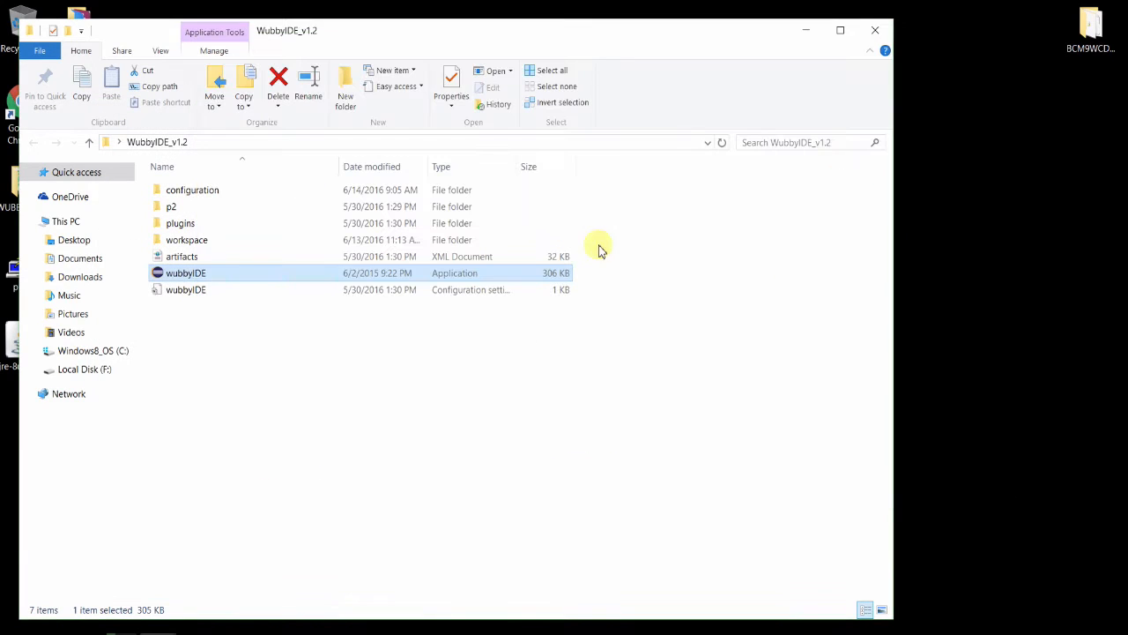
- Launch the wubbyIDE application, minimize the folder window, and expand Examples down to the Broadcom_BCM943362WCD4EVB_Examples projects
{"action": "double_click", "coordinate": [223, 281]}
{"action": "left_click", "coordinate": [805, 30]}
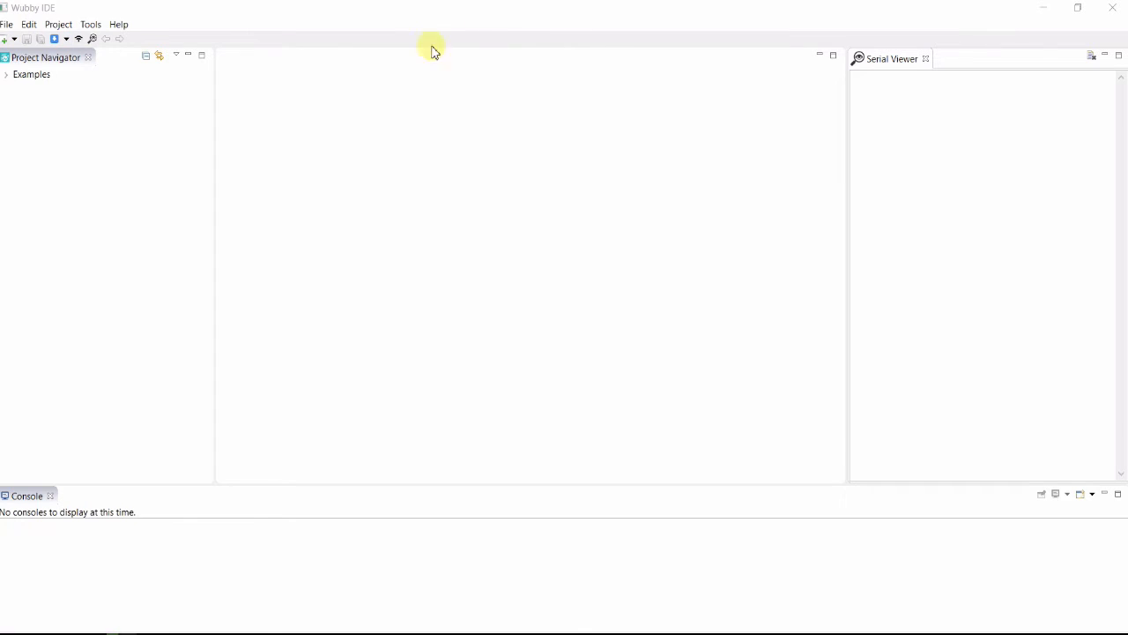
{"action": "left_click", "coordinate": [7, 76]}
{"action": "left_click", "coordinate": [16, 88]}
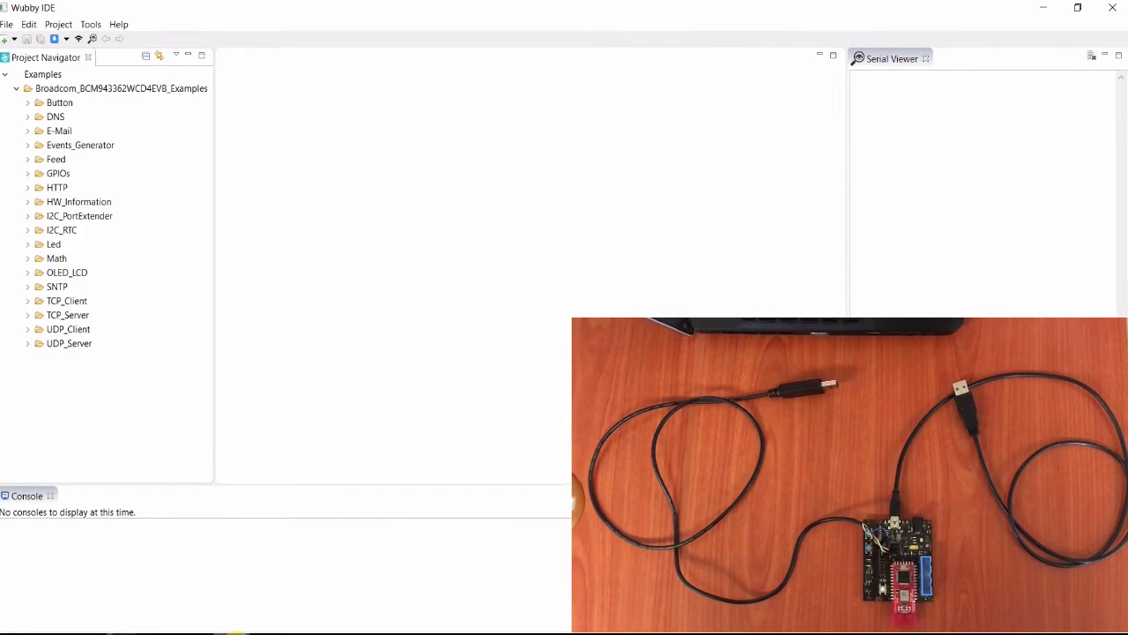
- Open Device Manager and check the USB Serial Port and WICED Eval Board entries under Other devices
{"action": "left_click", "coordinate": [18, 628]}
{"action": "type", "text": "Device"}
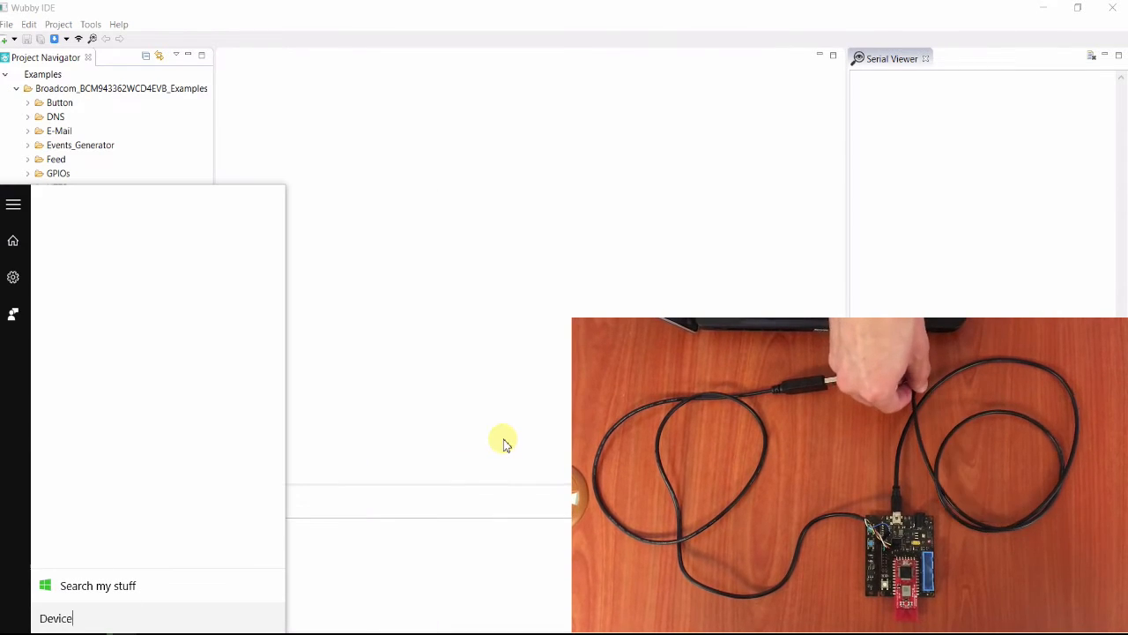
{"action": "type", "text": " Manager"}
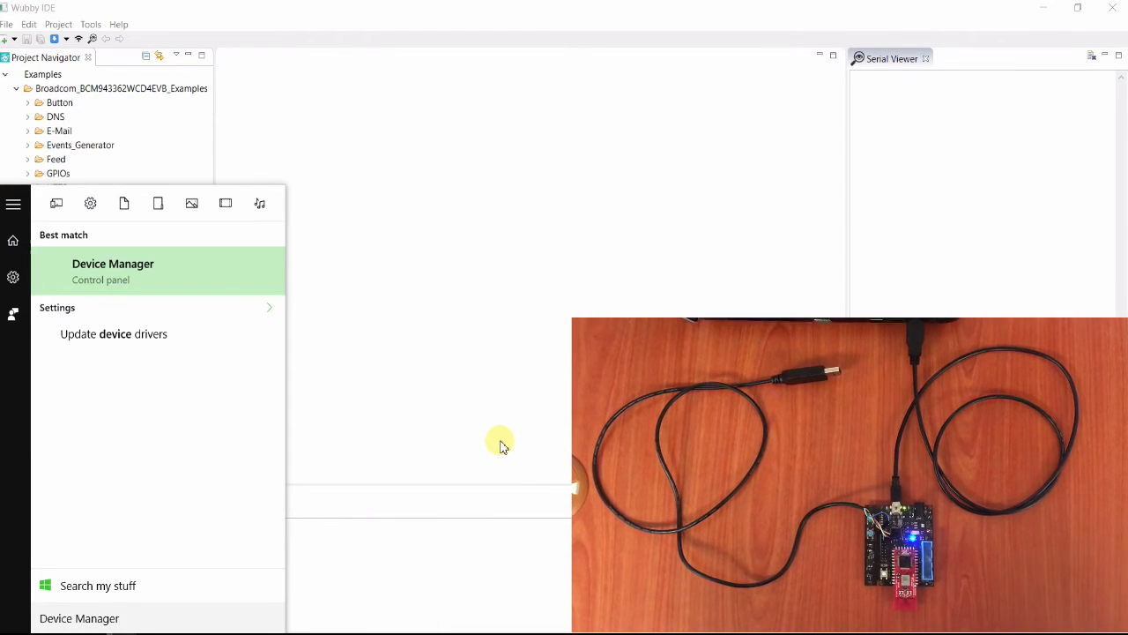
{"action": "left_click", "coordinate": [161, 285]}
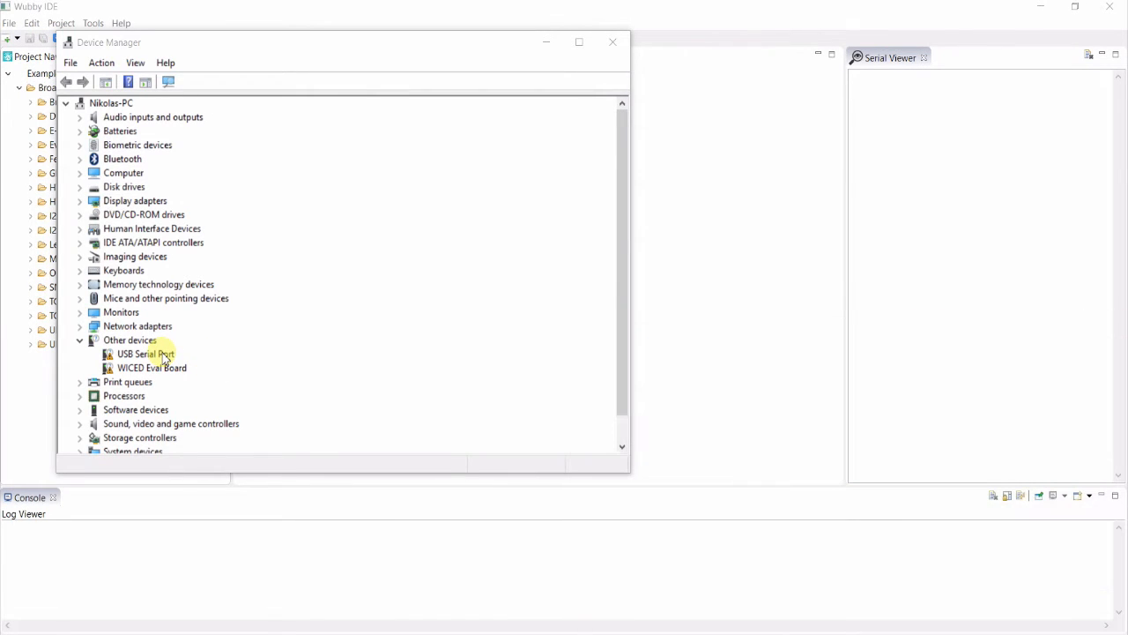
{"action": "left_click", "coordinate": [161, 357]}
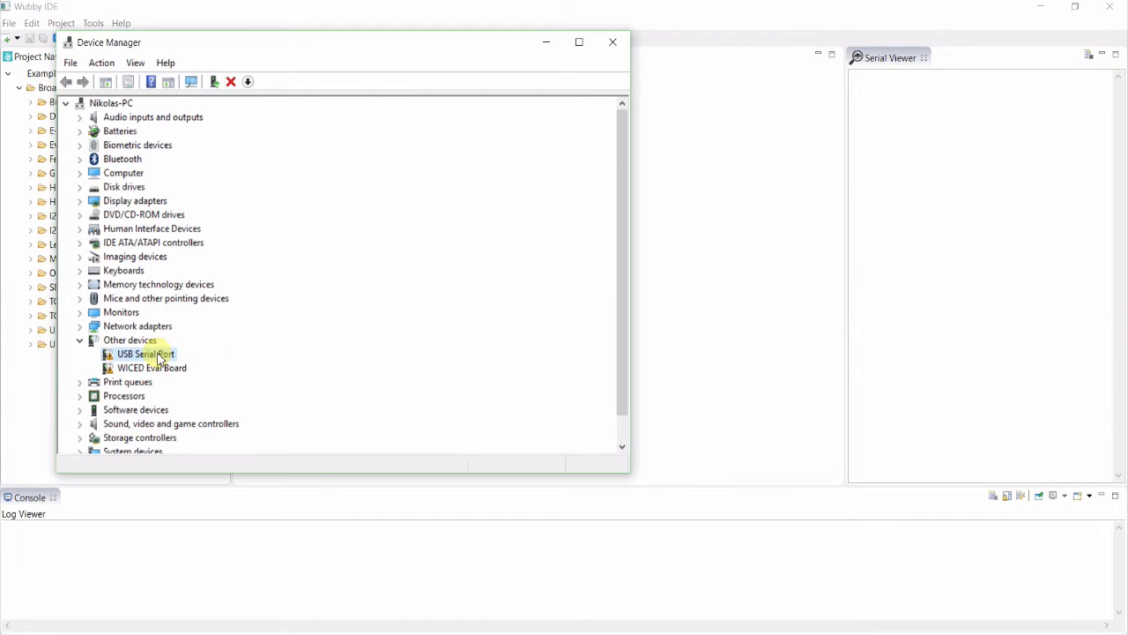
{"action": "left_click", "coordinate": [152, 372]}
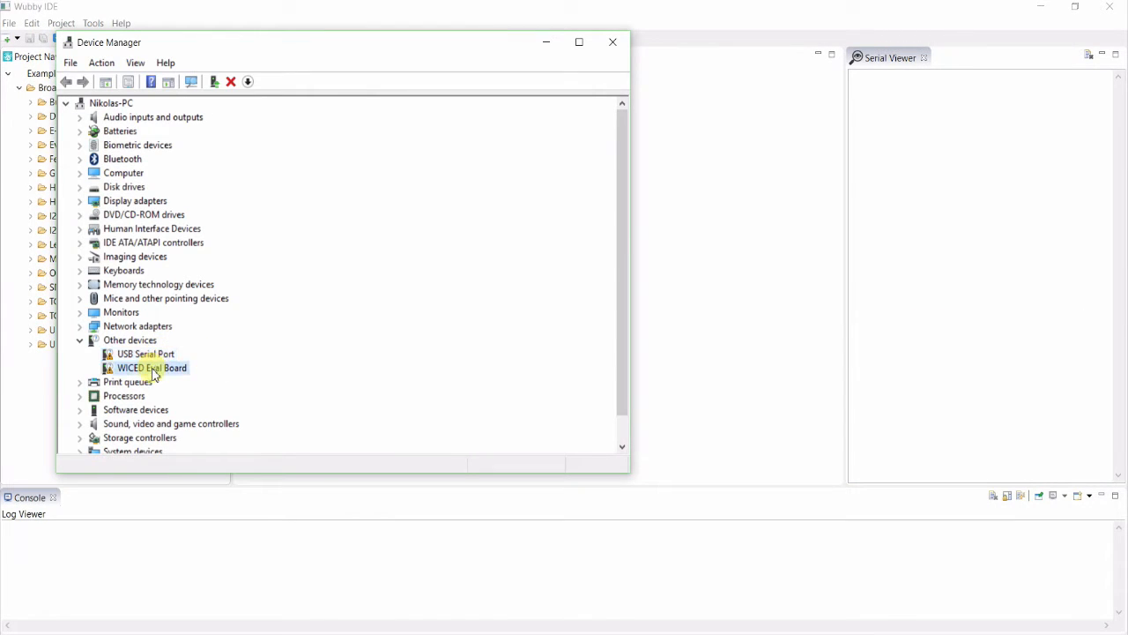
- Switch to Chrome, download the BCM9WCD1EVAL1 Drivers for Windows from the Prepare your device documentation, and minimize the browser
{"action": "left_click", "coordinate": [146, 574]}
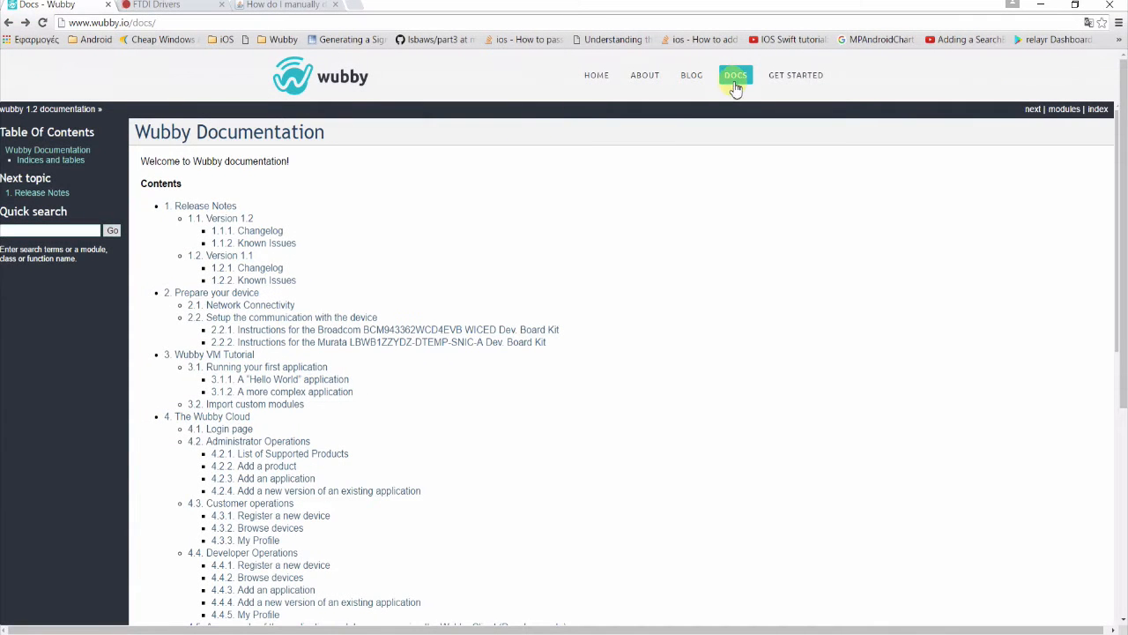
{"action": "left_click", "coordinate": [228, 297]}
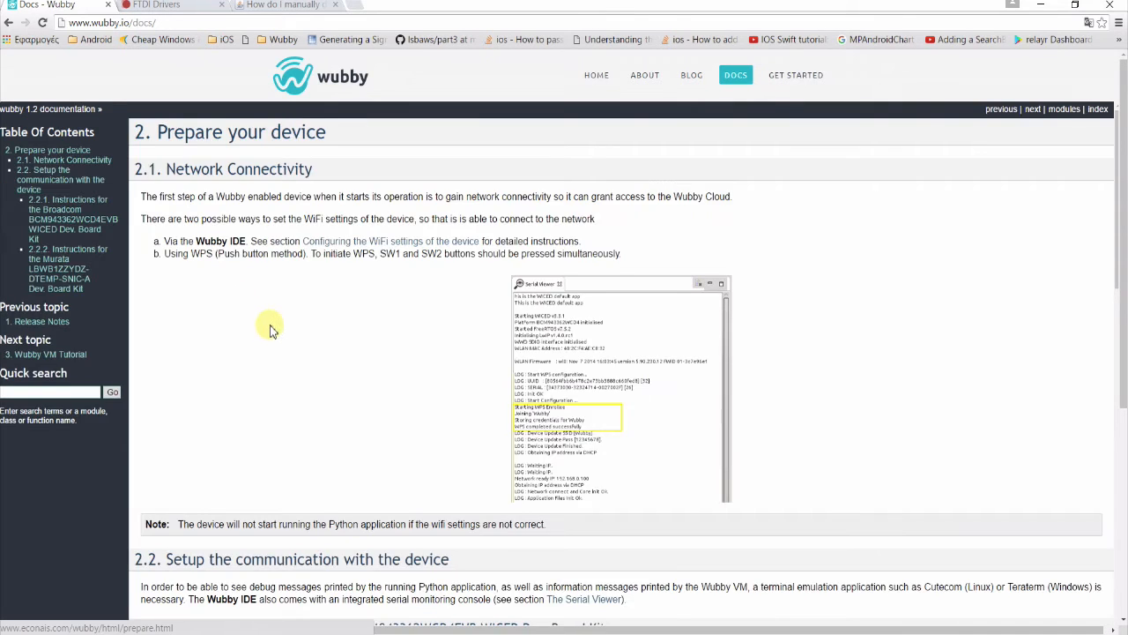
{"action": "scroll", "coordinate": [237, 320], "scroll_direction": "down", "scroll_amount": 4}
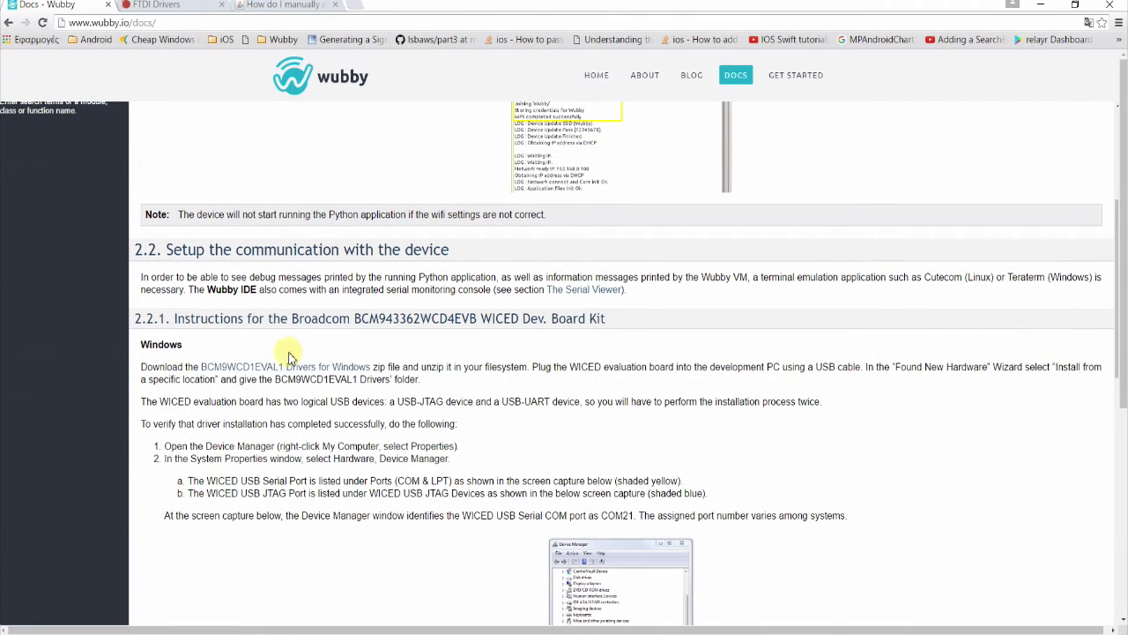
{"action": "left_click", "coordinate": [287, 370]}
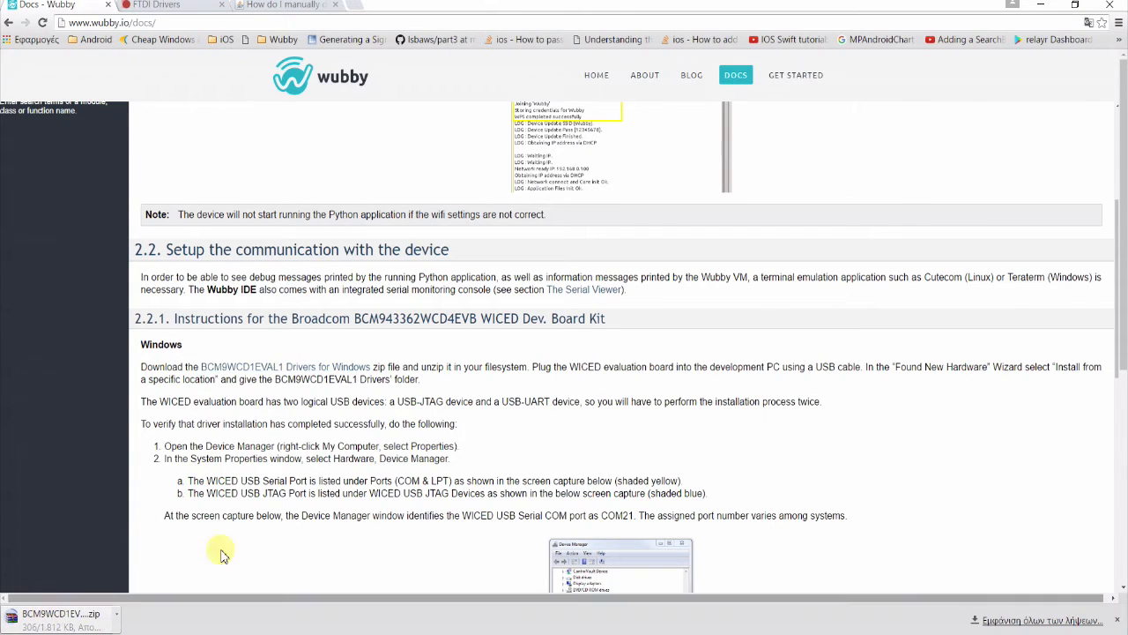
{"action": "left_click", "coordinate": [1041, 5]}
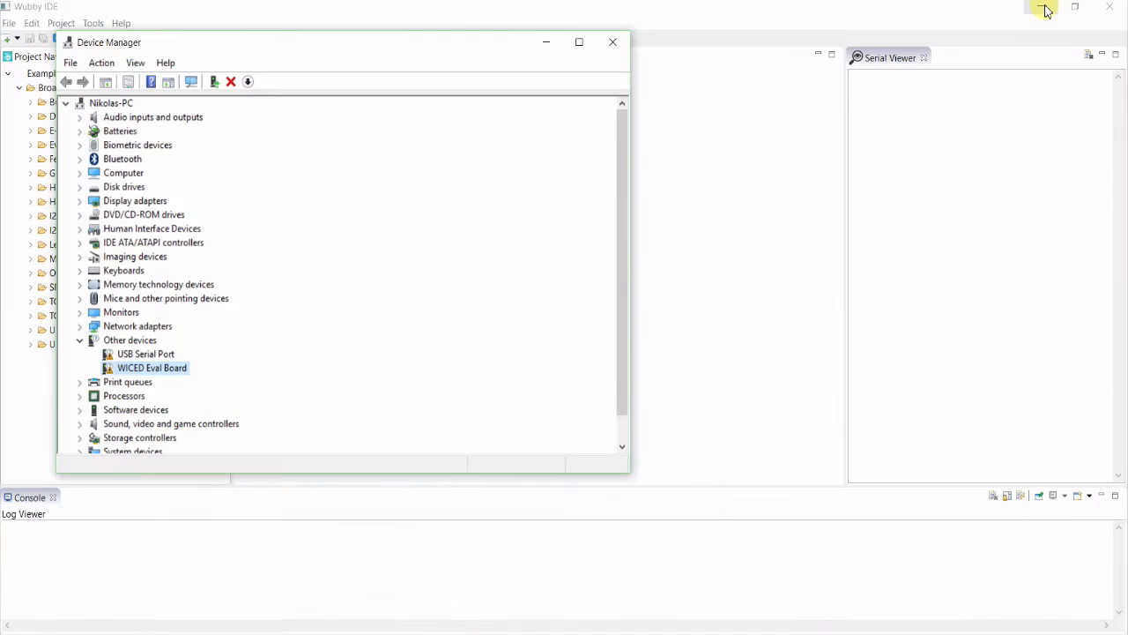
- Update the USB Serial Port driver manually from the BCM9WCD1EVAL1_Drivers folder on the desktop, including subfolders
{"action": "right_click", "coordinate": [145, 356]}
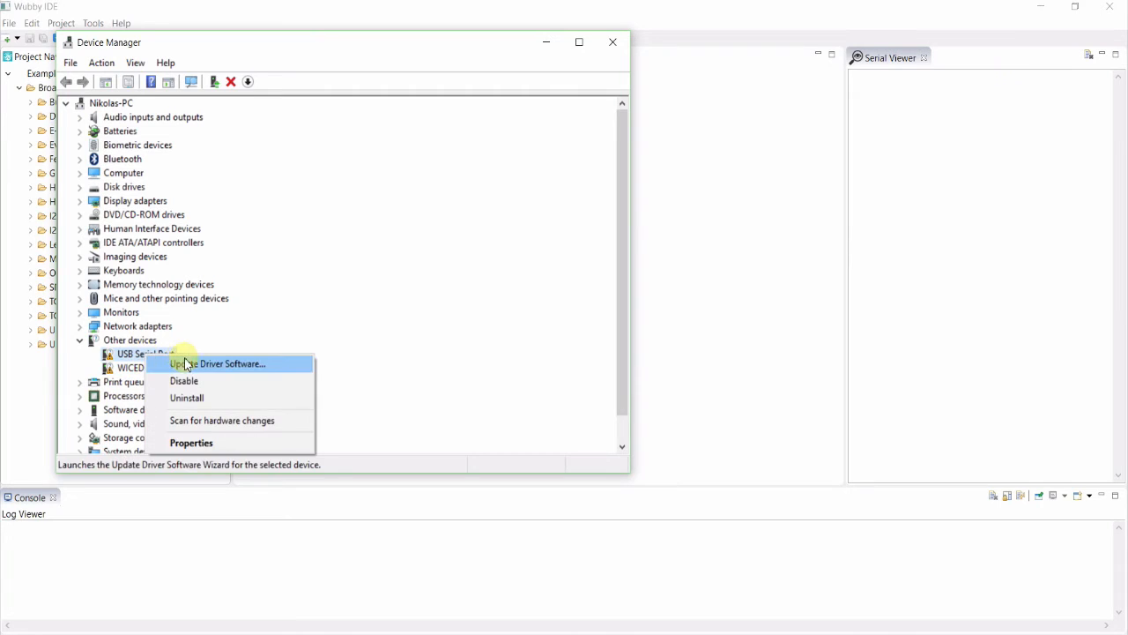
{"action": "left_click", "coordinate": [190, 365]}
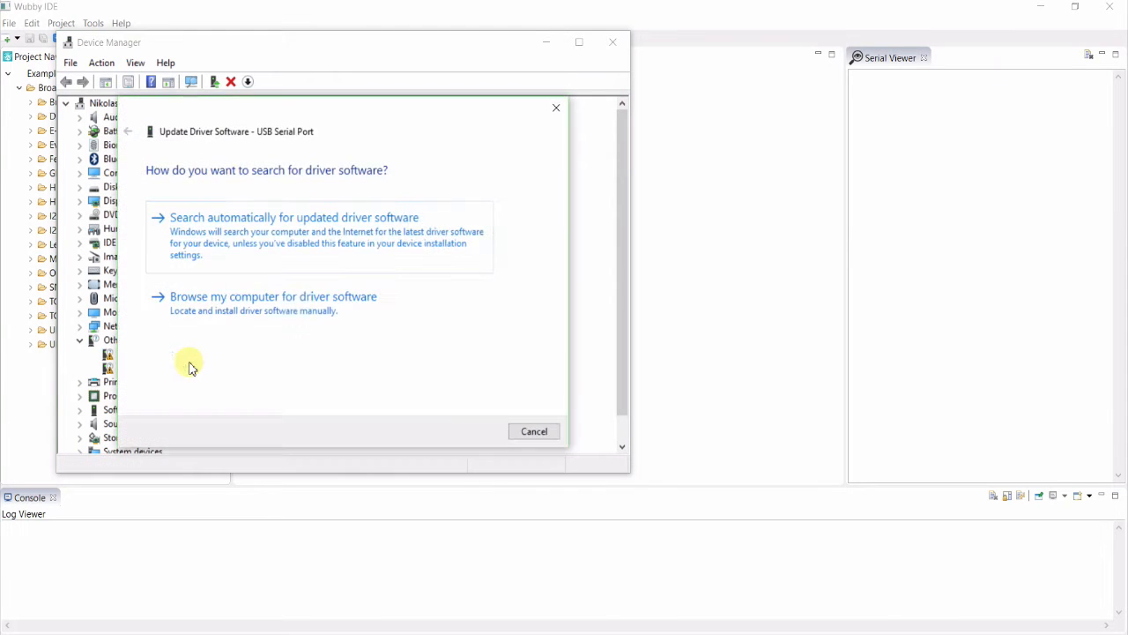
{"action": "left_click", "coordinate": [280, 315]}
{"action": "left_click", "coordinate": [255, 226]}
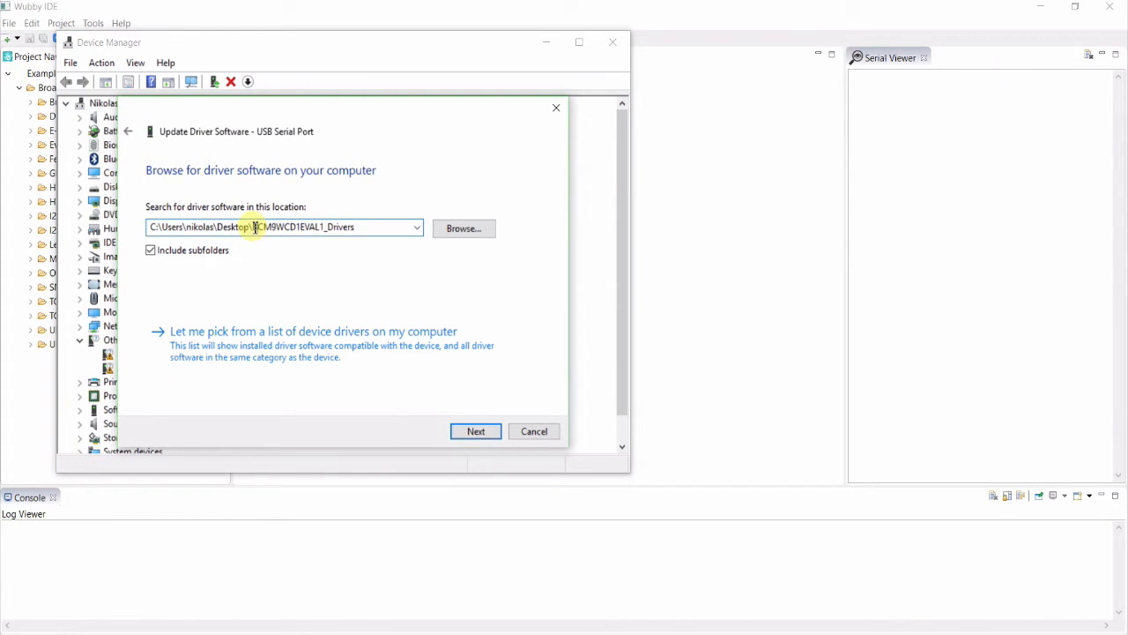
{"action": "double_click", "coordinate": [267, 226]}
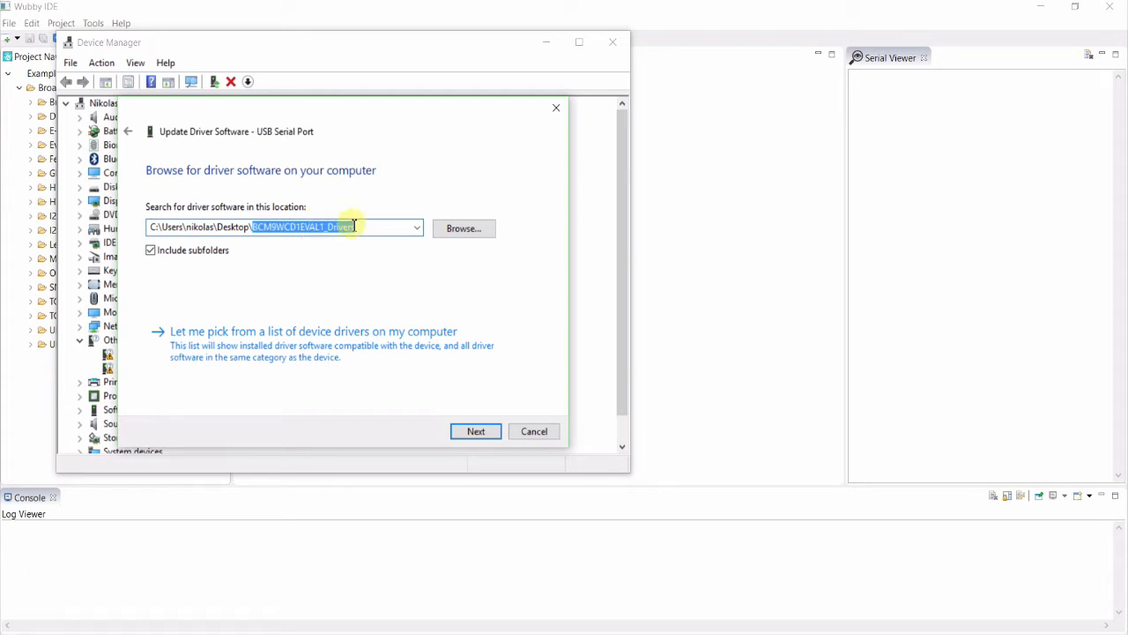
{"action": "left_click", "coordinate": [477, 431]}
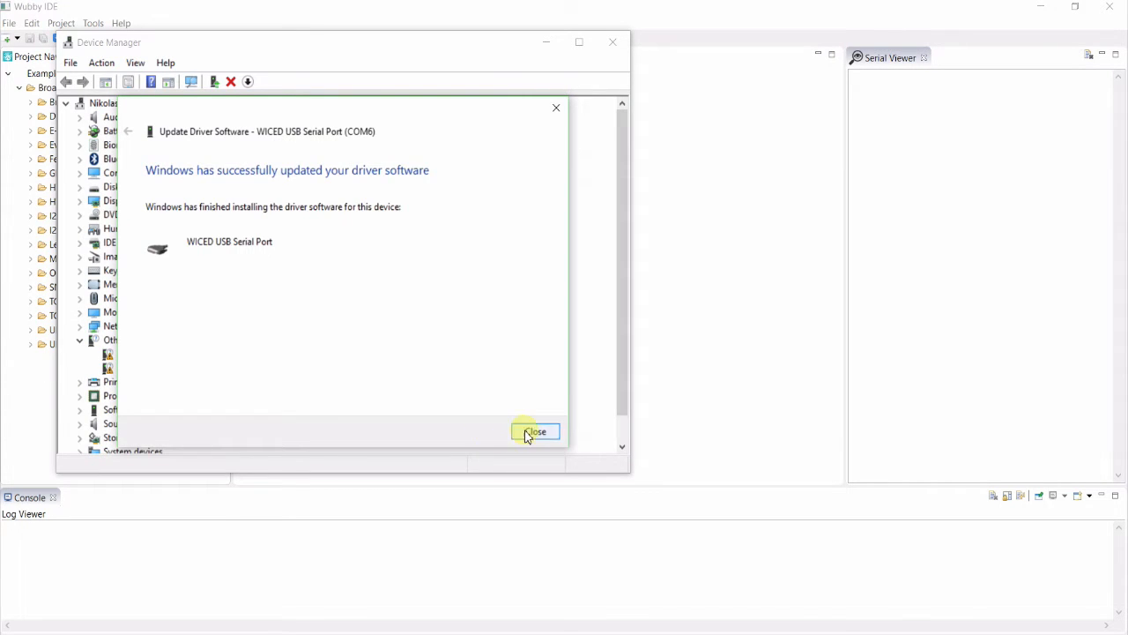
{"action": "left_click", "coordinate": [529, 431]}
- Update the WICED Eval Board driver manually from the same BCM9WCD1EVAL1_Drivers folder and close the wizard
{"action": "left_click", "coordinate": [162, 355]}
{"action": "right_click", "coordinate": [162, 355]}
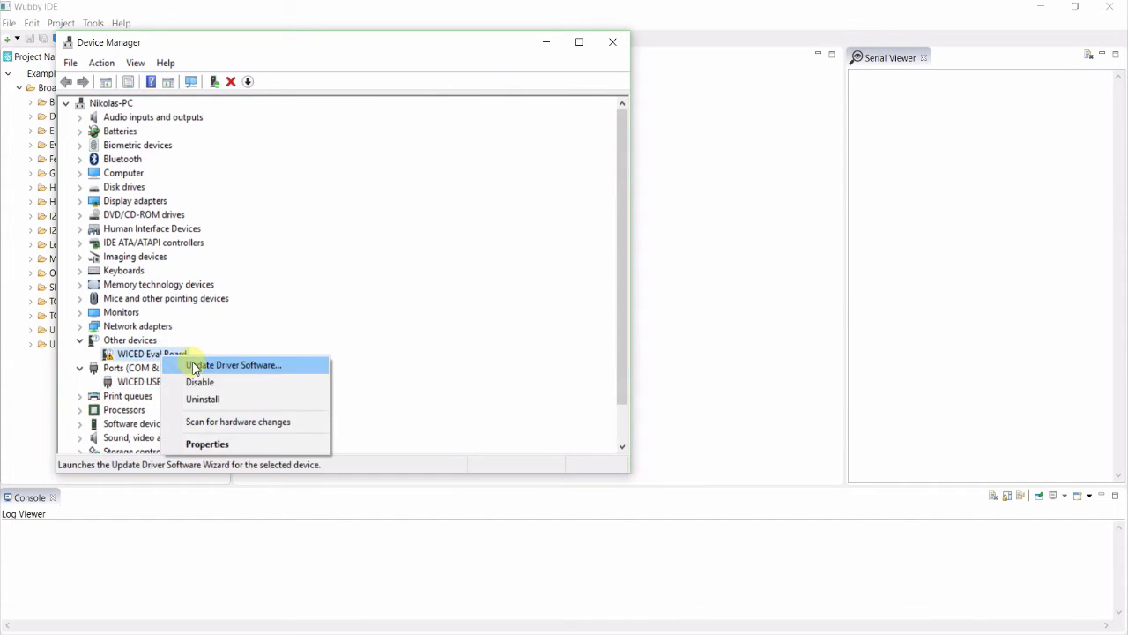
{"action": "left_click", "coordinate": [196, 365]}
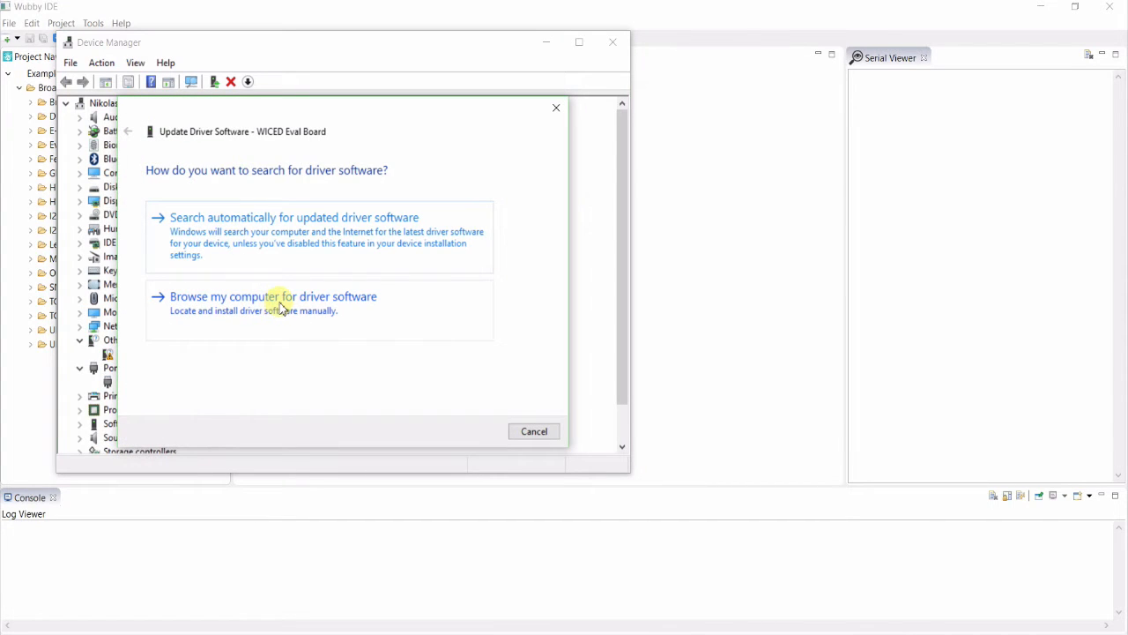
{"action": "left_click", "coordinate": [280, 306]}
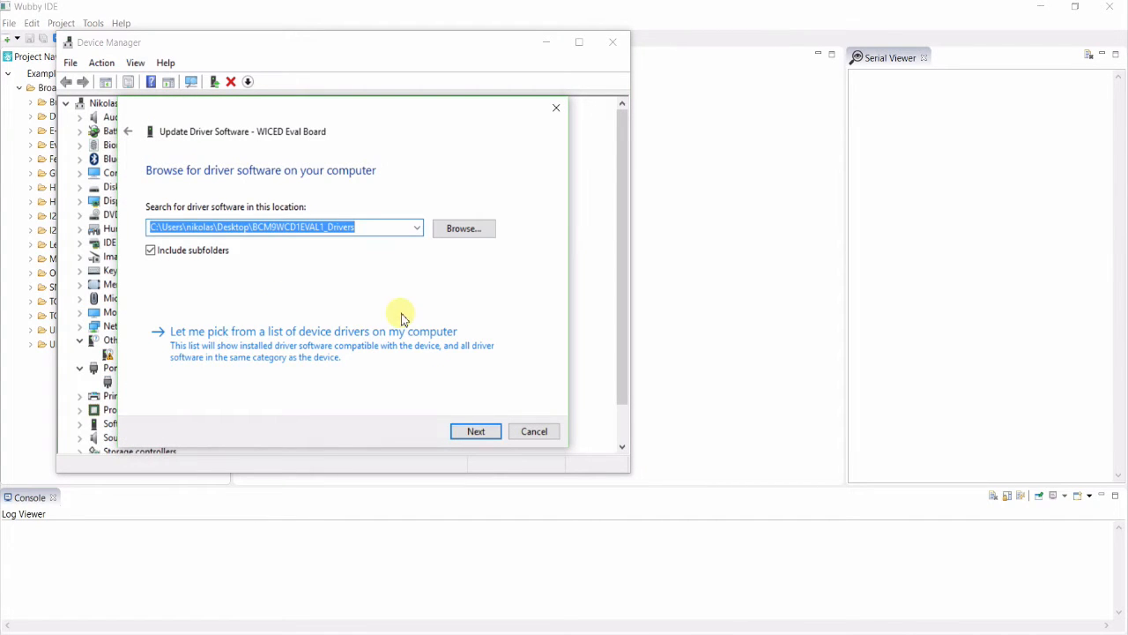
{"action": "left_click", "coordinate": [468, 432]}
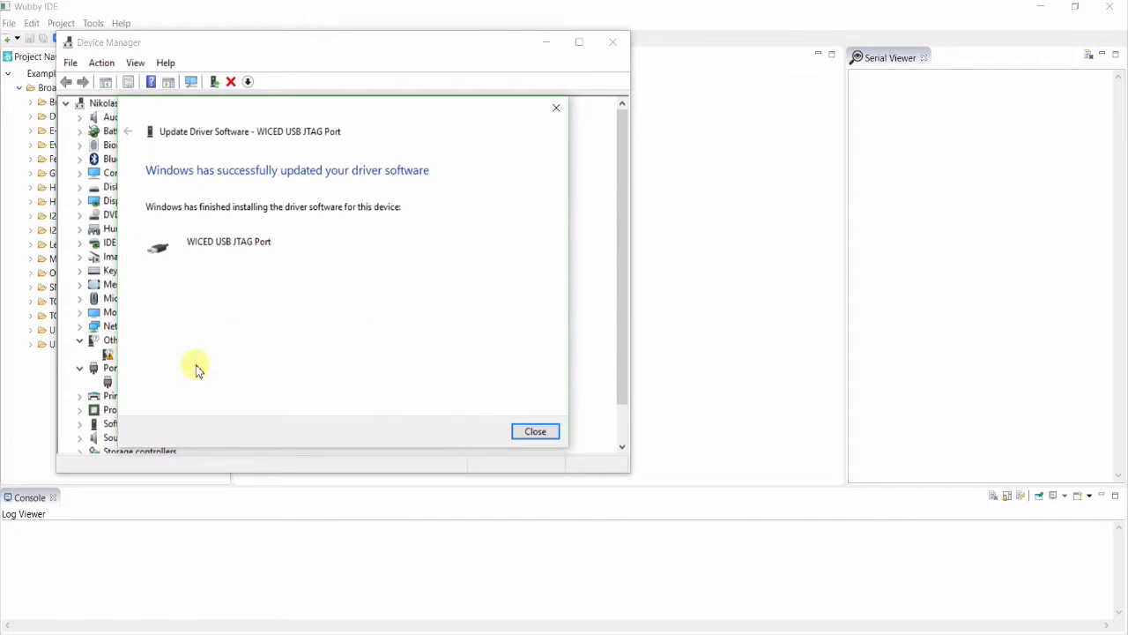
{"action": "left_click", "coordinate": [536, 432]}
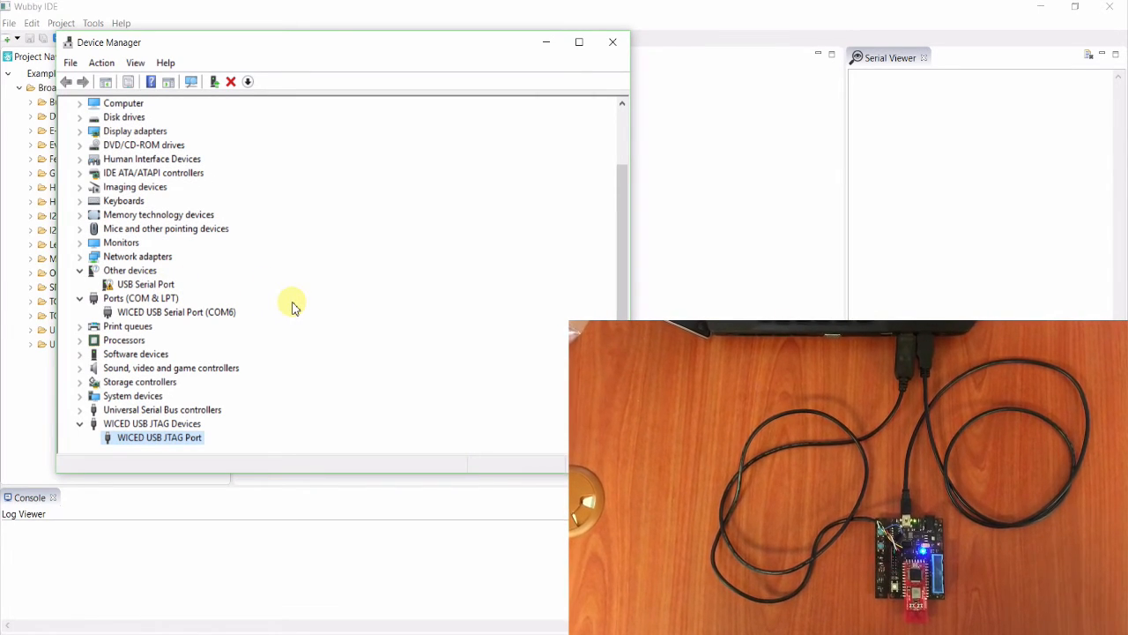
- Select the USB Serial Port (COM3) device under Ports (COM & LPT) in Device Manager
{"action": "left_click", "coordinate": [193, 298]}
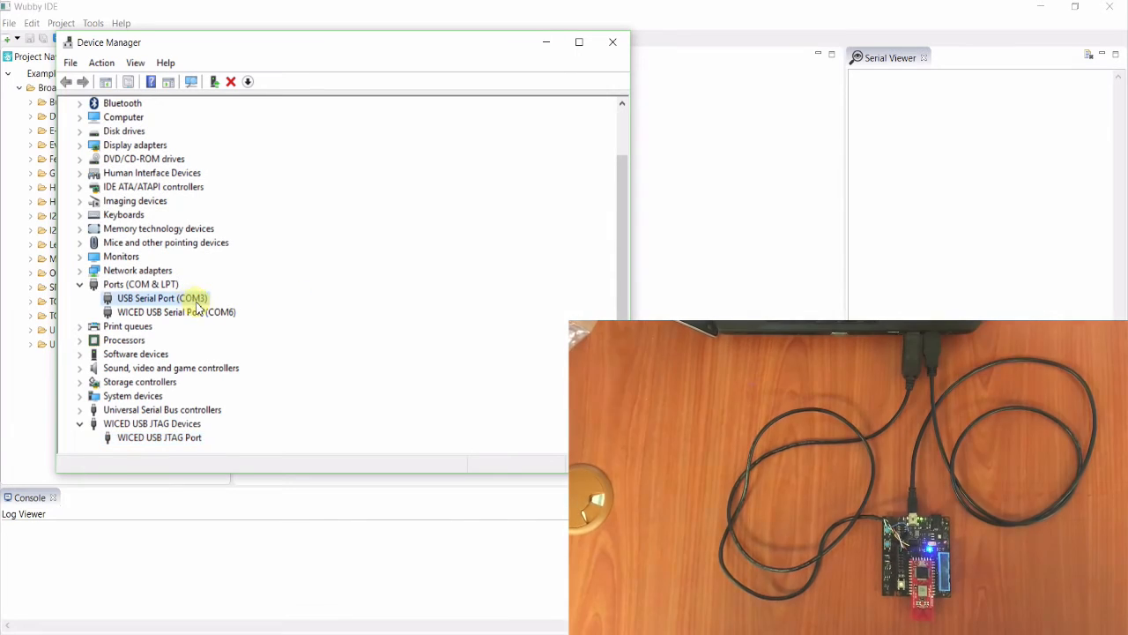
- Select the WICED USB Serial Port (COM6) device and close Device Manager
{"action": "left_click", "coordinate": [212, 312]}
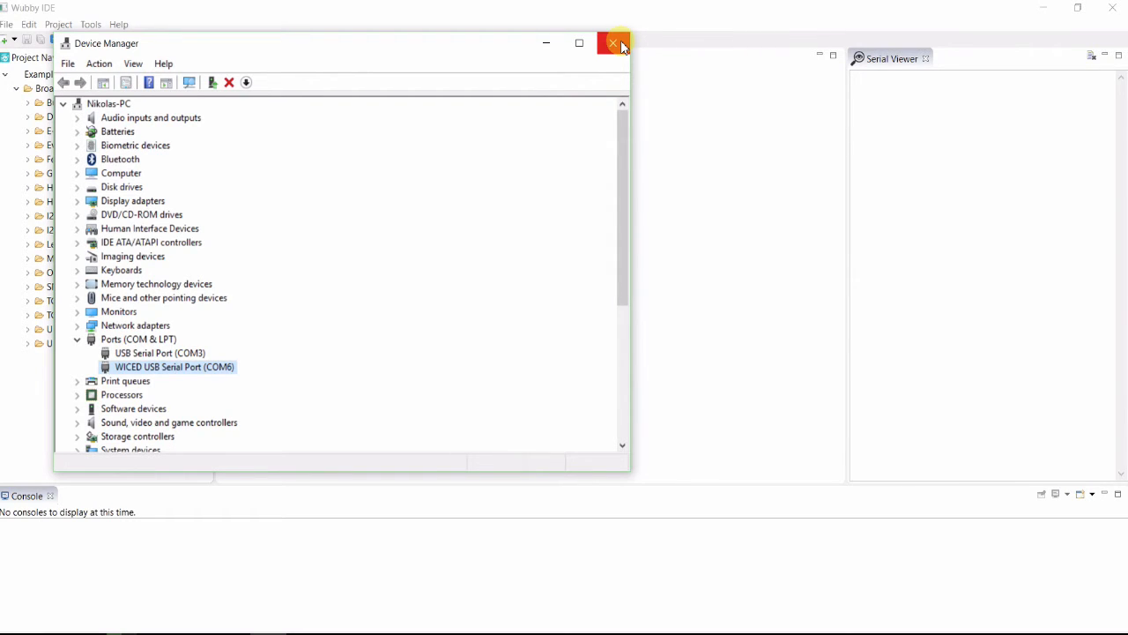
{"action": "left_click", "coordinate": [622, 46]}
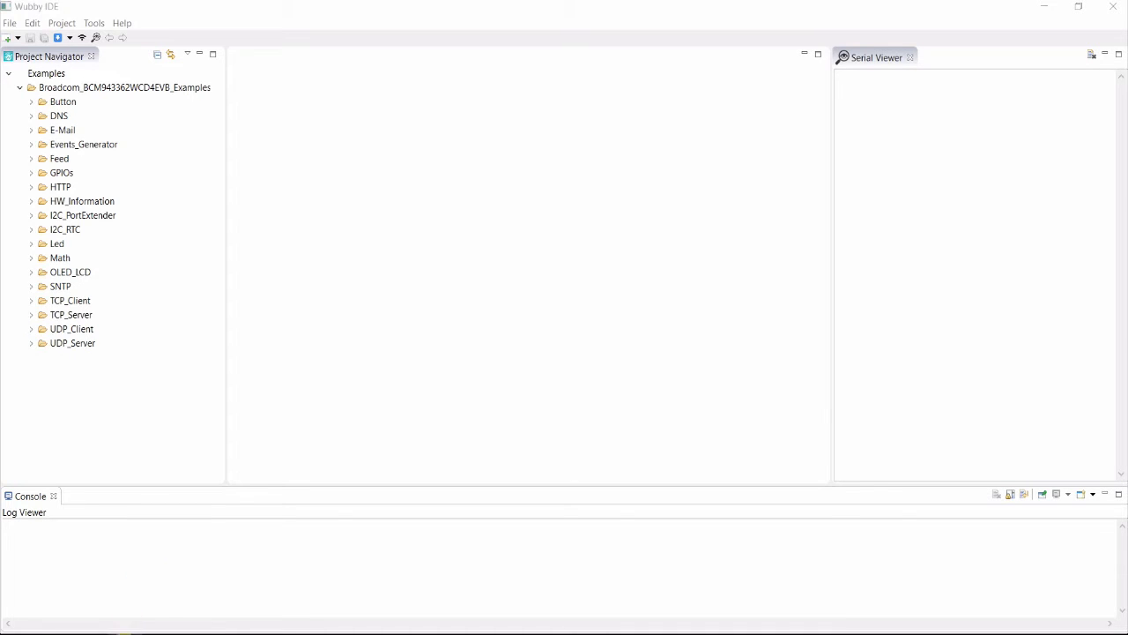
- Switch to Chrome, download the Broadcom BCM943362WCD4 Wi-Fi module files from section 6.5 Installing the Wubby VM, and minimize the browser
{"action": "left_click", "coordinate": [132, 633]}
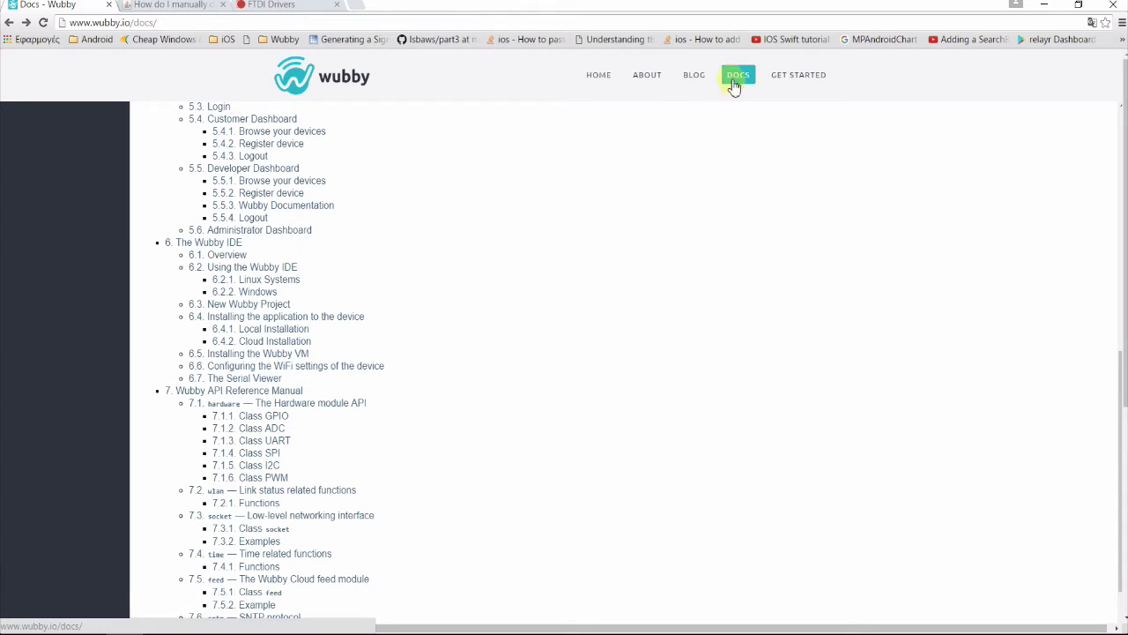
{"action": "left_click", "coordinate": [280, 354]}
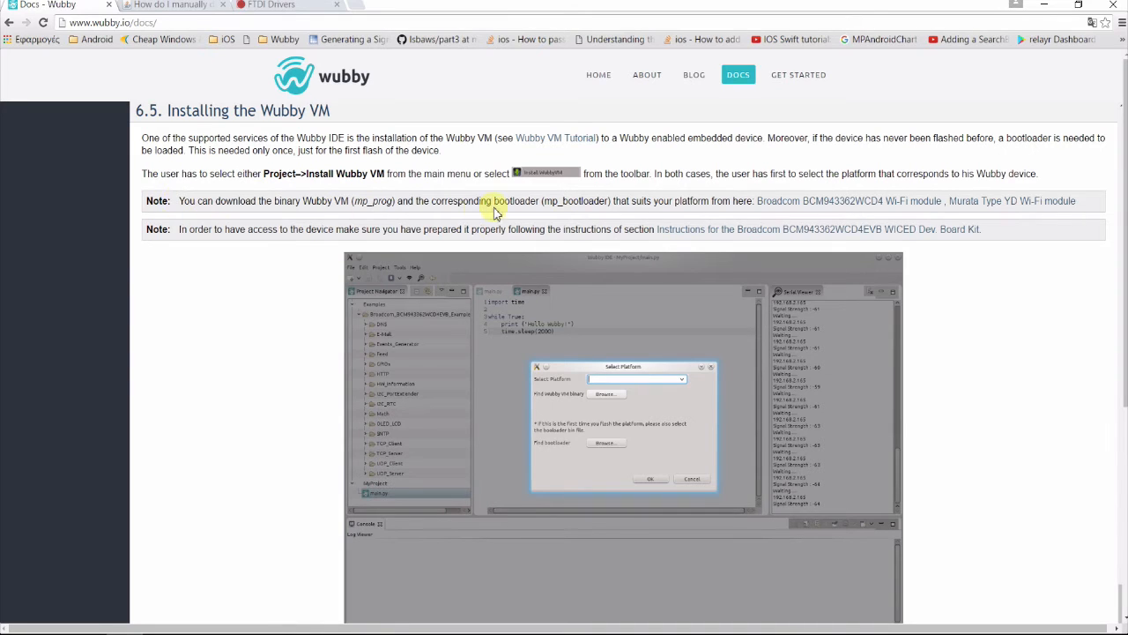
{"action": "left_click", "coordinate": [862, 201]}
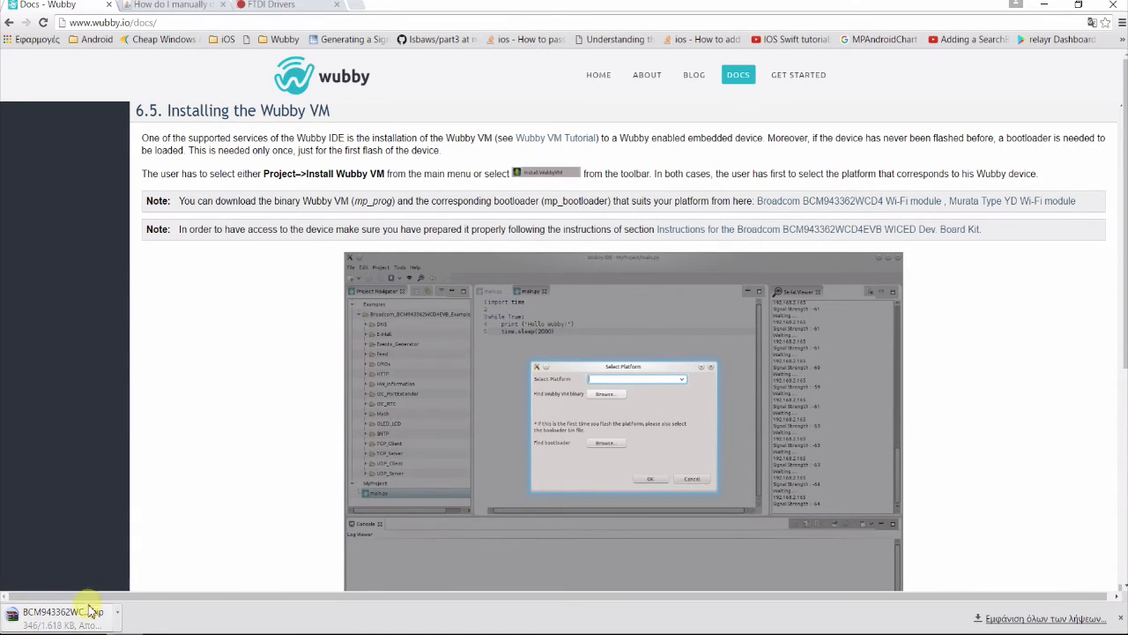
{"action": "left_click", "coordinate": [1043, 5]}
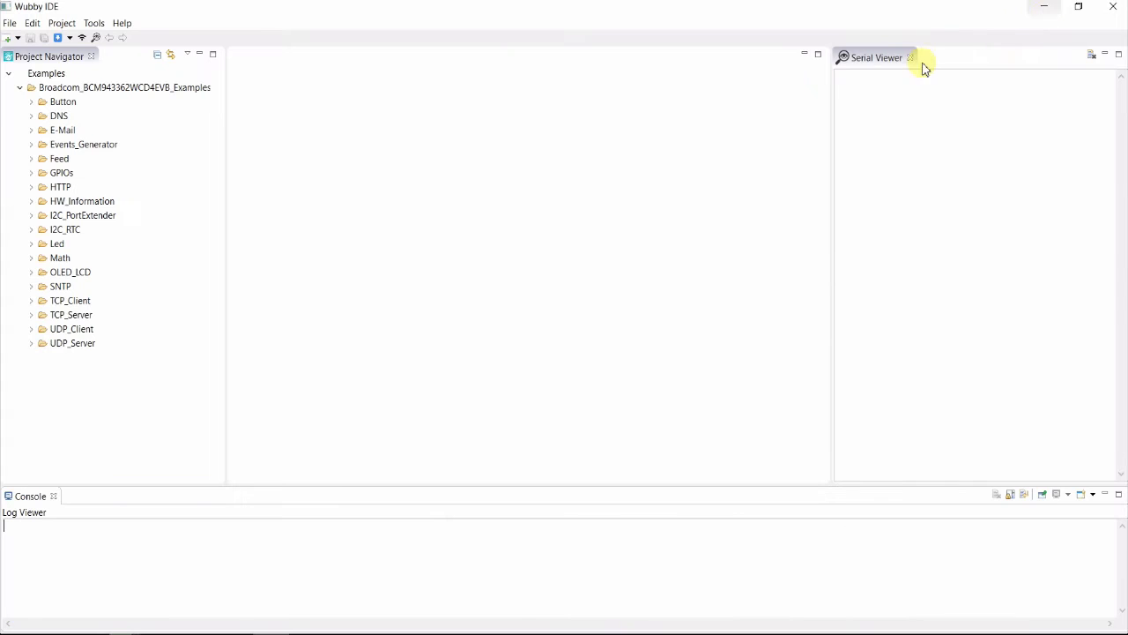
- Start Install WubbyVM for the Broadcom BCM943362WCD4 Wi-Fi module platform and choose mp_prog as the Wubby VM binary
{"action": "left_click", "coordinate": [70, 40]}
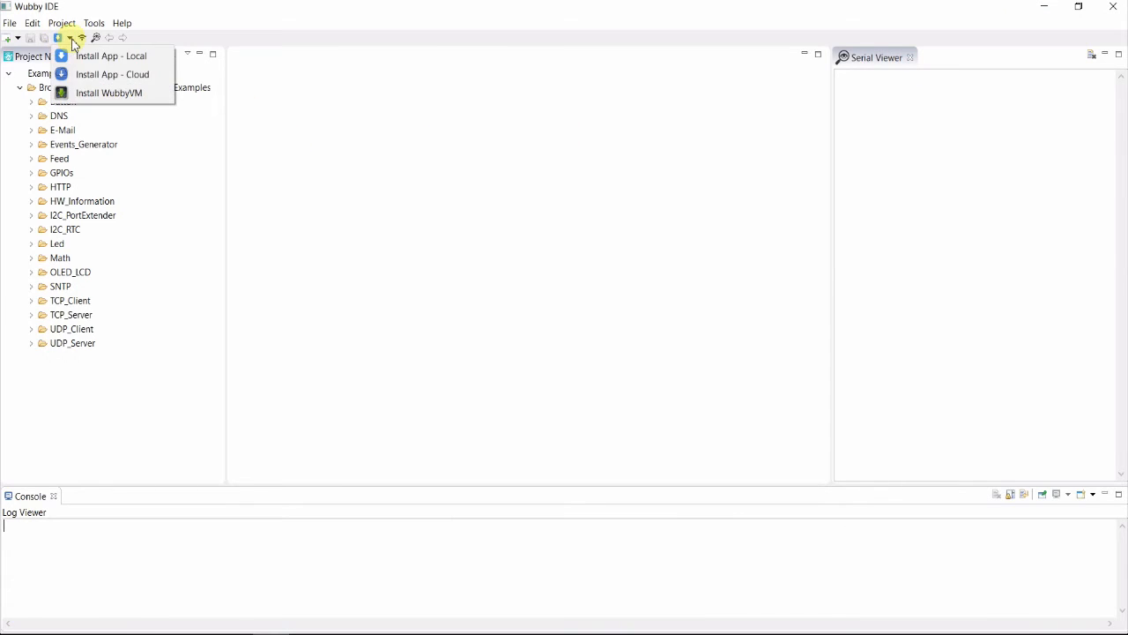
{"action": "left_click", "coordinate": [114, 94]}
{"action": "left_click", "coordinate": [690, 223]}
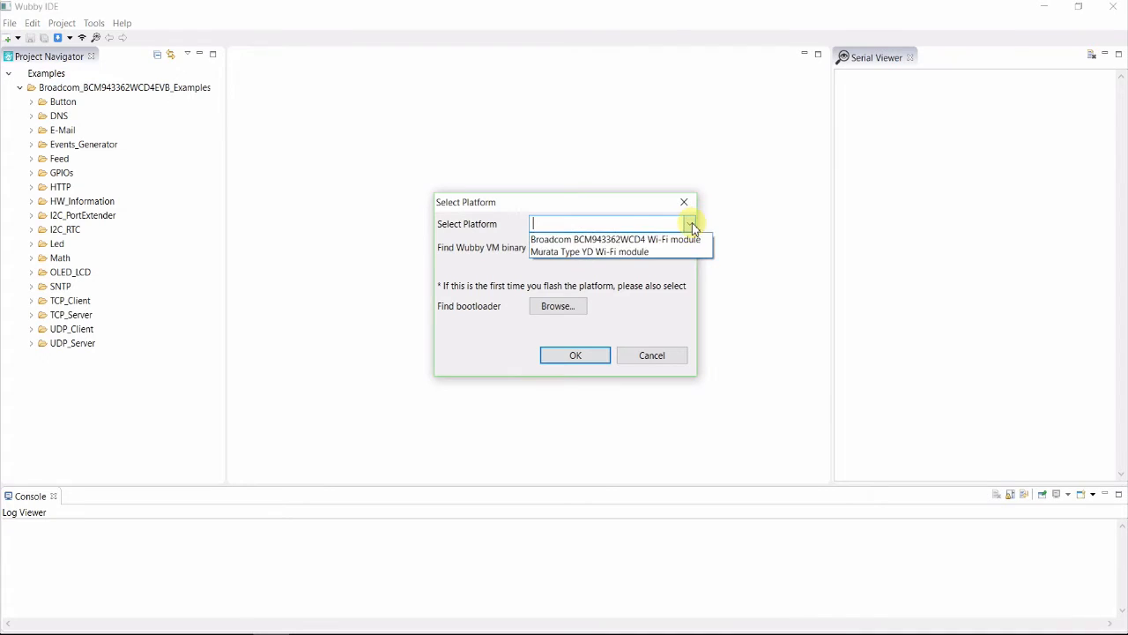
{"action": "left_click", "coordinate": [680, 243]}
{"action": "left_click", "coordinate": [552, 255]}
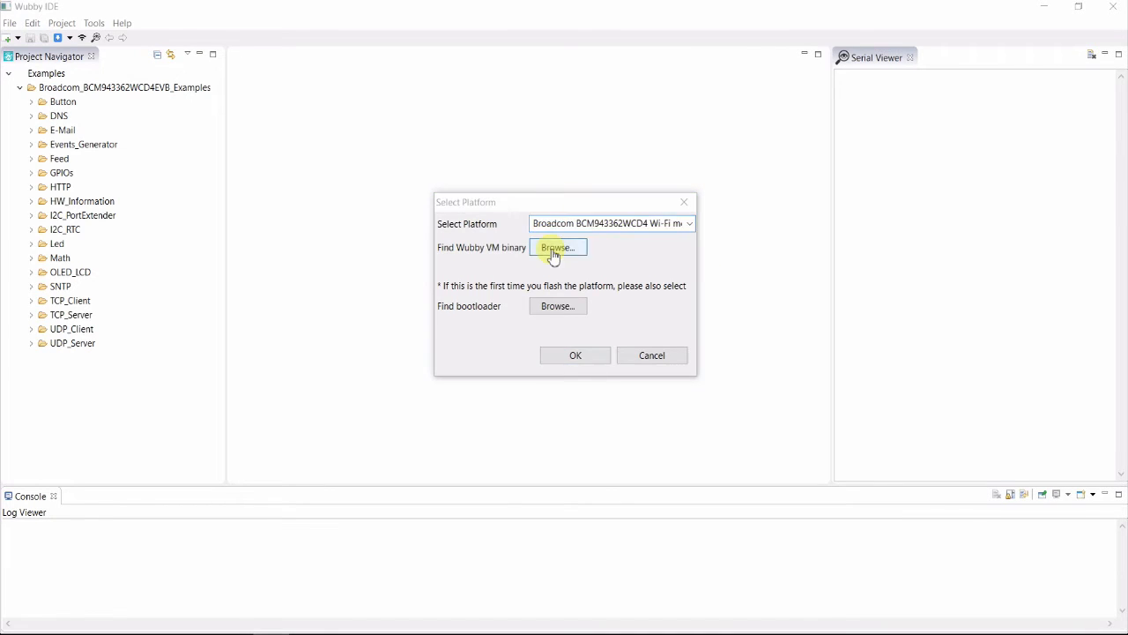
{"action": "left_click", "coordinate": [685, 289]}
{"action": "double_click", "coordinate": [685, 291]}
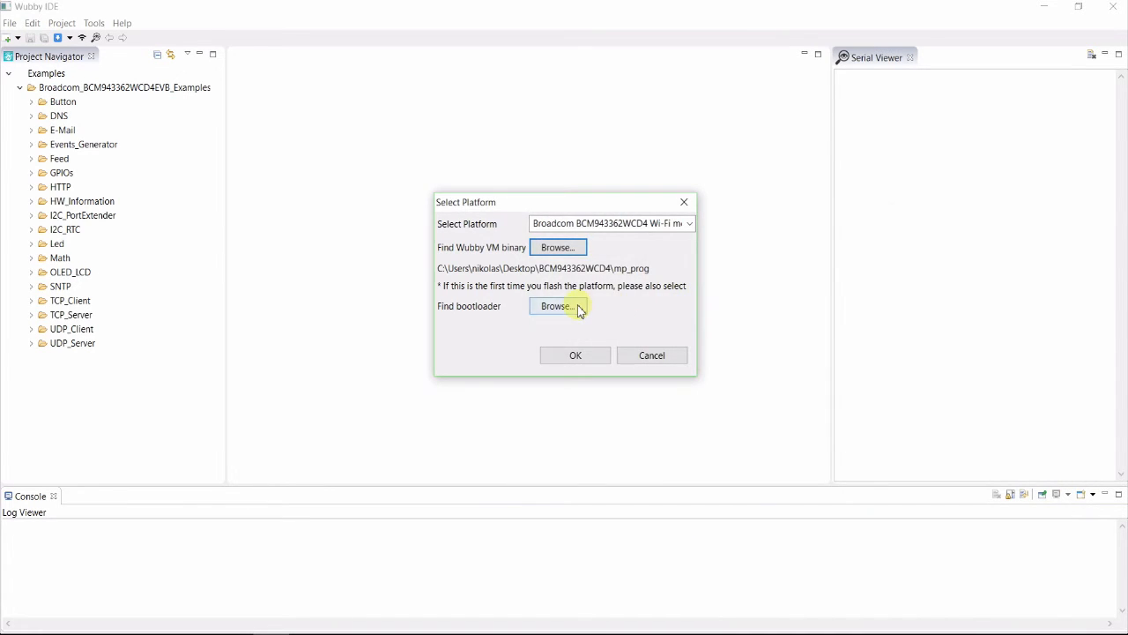
- Choose mp_bootloader as the bootloader, flash the Wubby VM to the board, and clear the console
{"action": "left_click", "coordinate": [573, 306]}
{"action": "left_click", "coordinate": [716, 273]}
{"action": "double_click", "coordinate": [716, 276]}
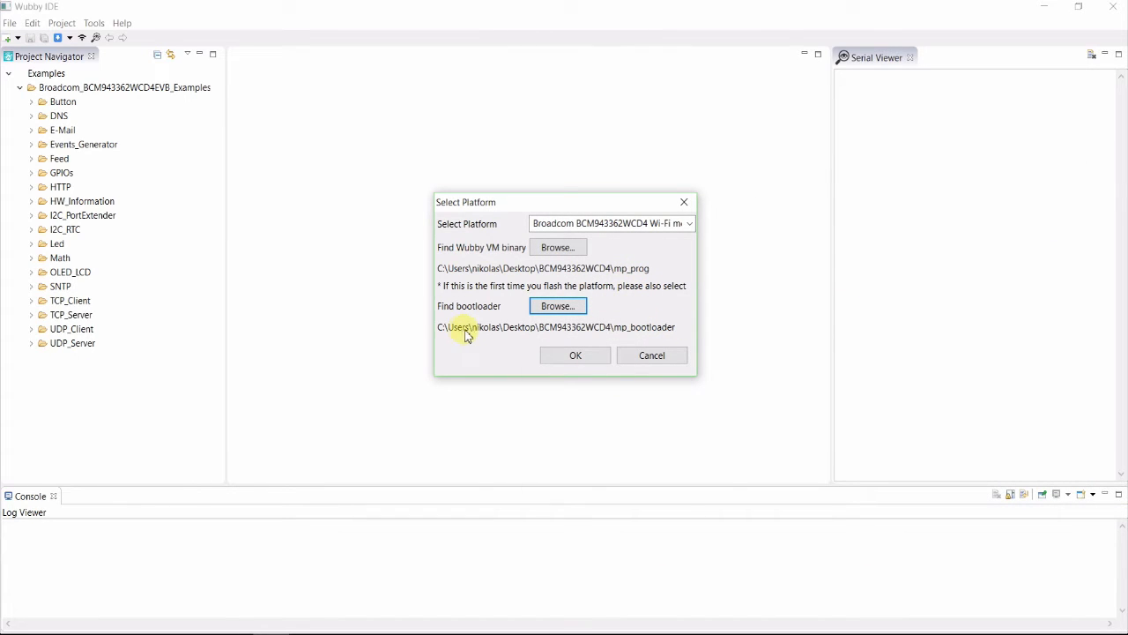
{"action": "left_click", "coordinate": [574, 356]}
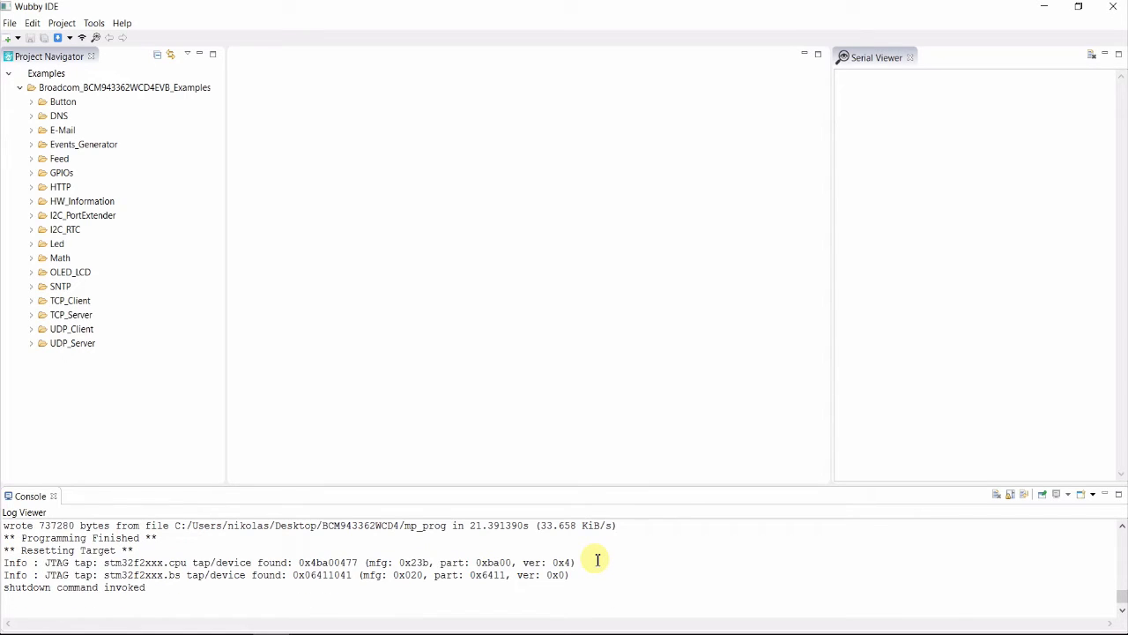
{"action": "left_click", "coordinate": [999, 497]}
- Start the Serial Viewer on port COM6
{"action": "left_click", "coordinate": [82, 38]}
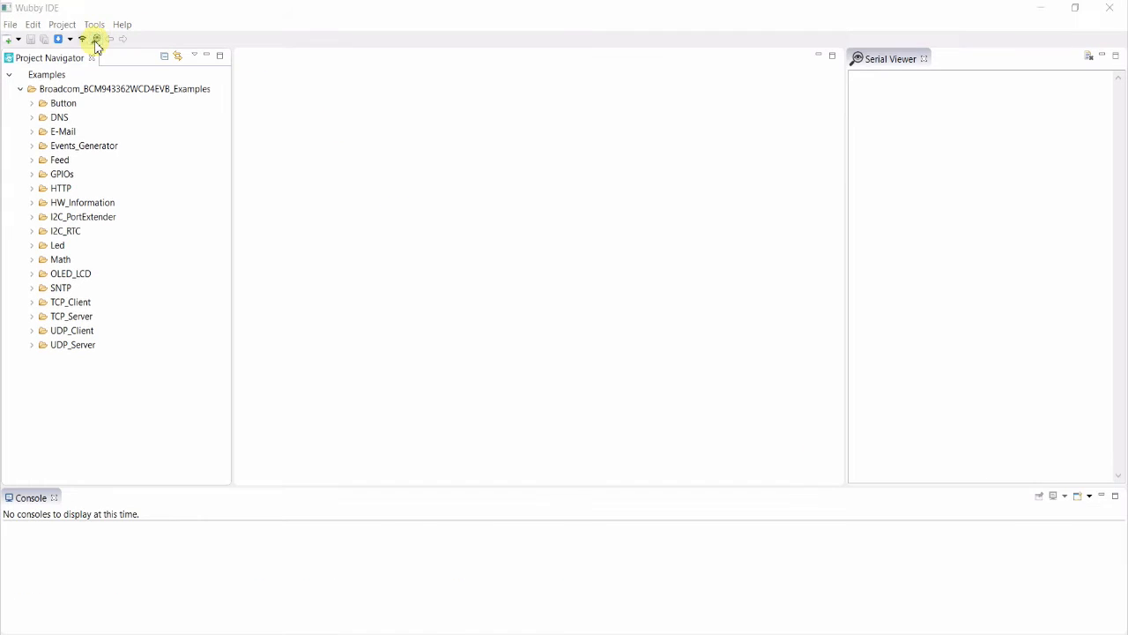
{"action": "left_click", "coordinate": [641, 227]}
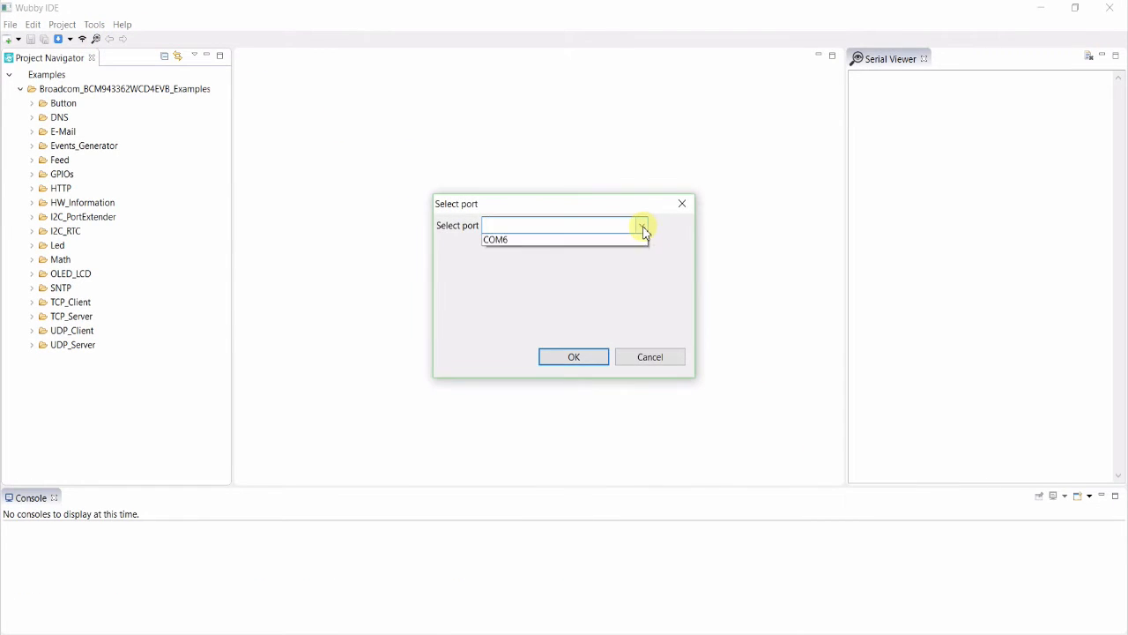
{"action": "left_click", "coordinate": [624, 236]}
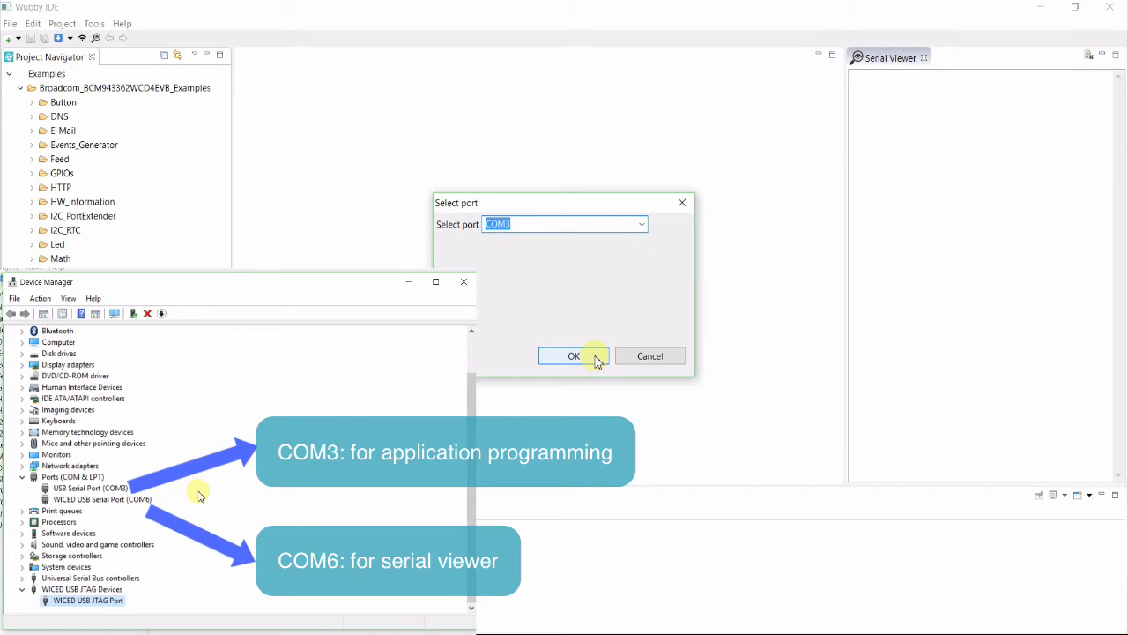
{"action": "left_click", "coordinate": [643, 228]}
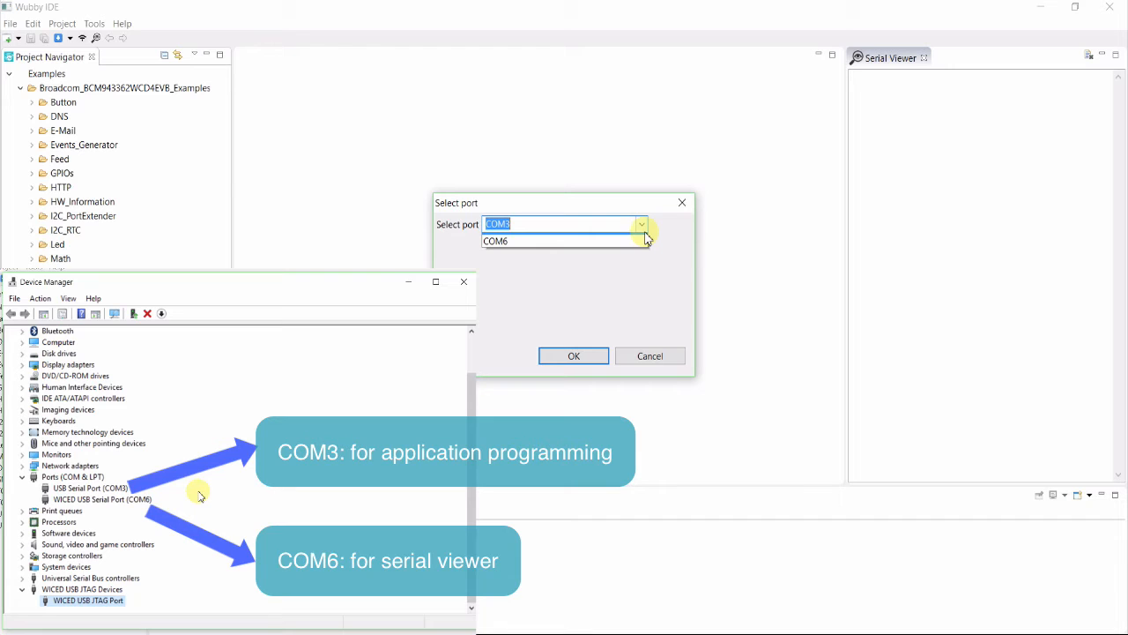
{"action": "left_click", "coordinate": [632, 251]}
{"action": "left_click", "coordinate": [581, 361]}
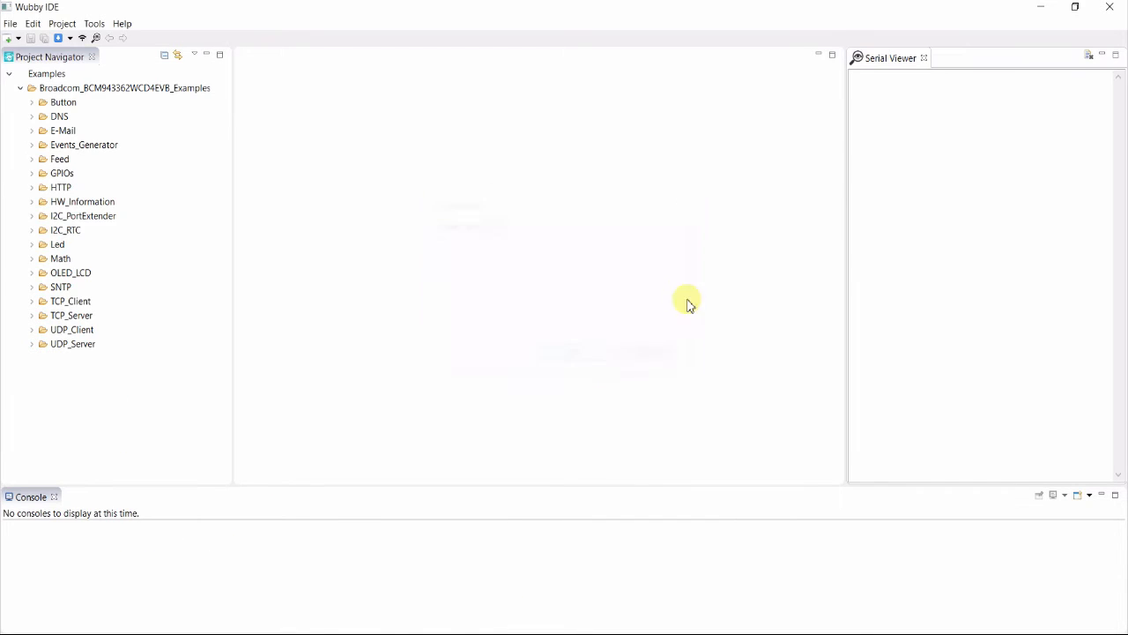
{"action": "left_click", "coordinate": [896, 140]}
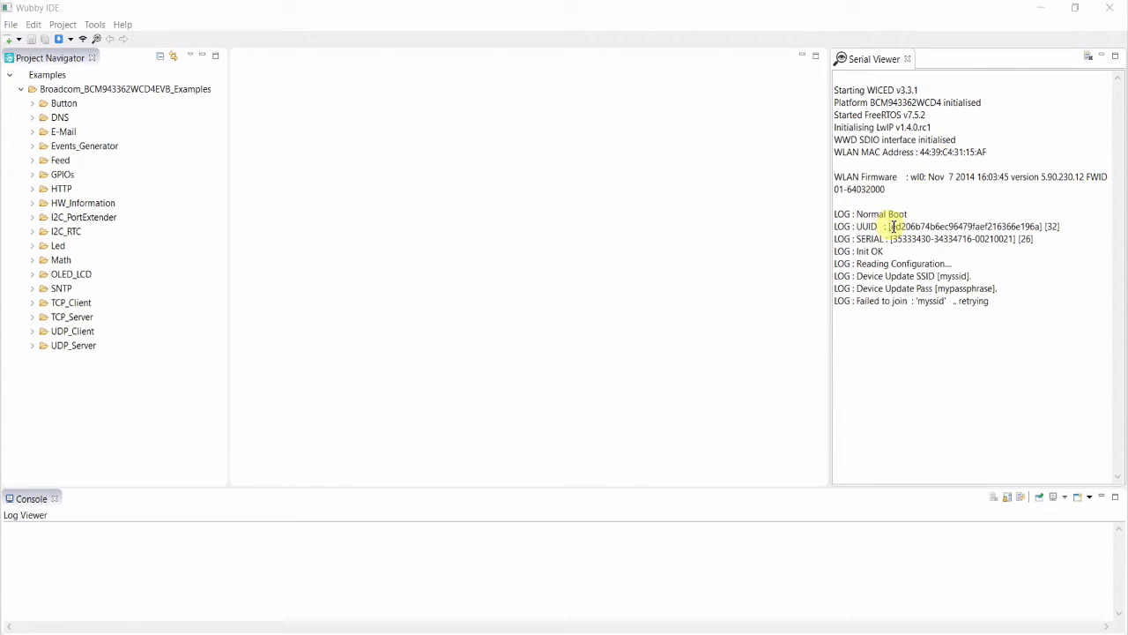
- Copy the device UUID from the Serial Viewer log and open 5.189.168.89:8080/wubby/login in a new Chrome tab
{"action": "left_click_drag", "start_coordinate": [893, 226], "coordinate": [1044, 227]}
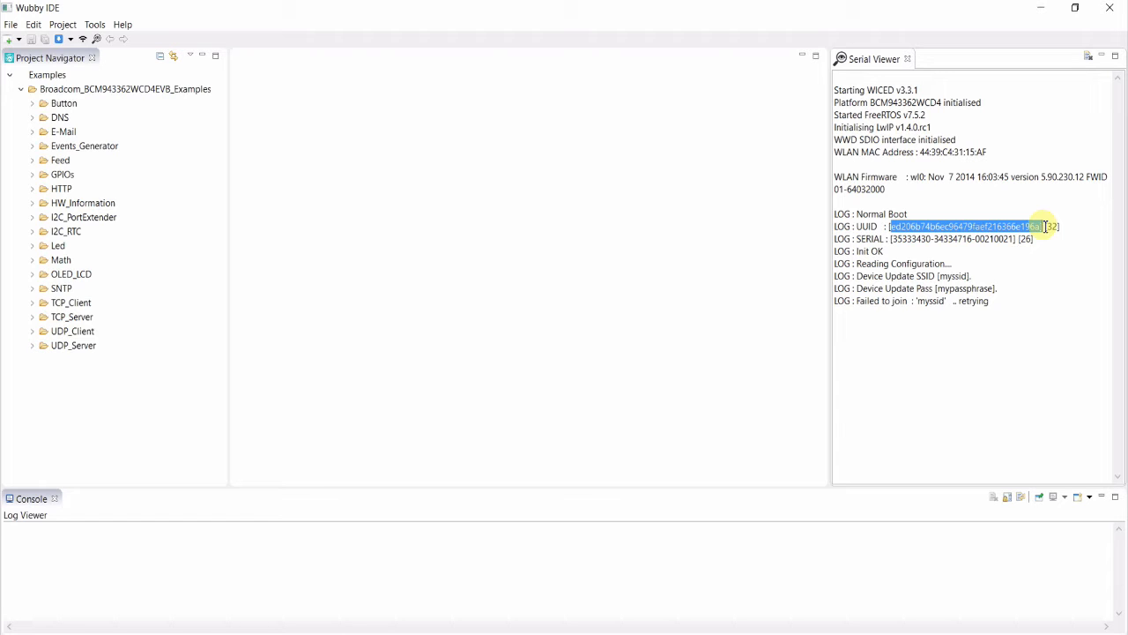
{"action": "left_click", "coordinate": [238, 634]}
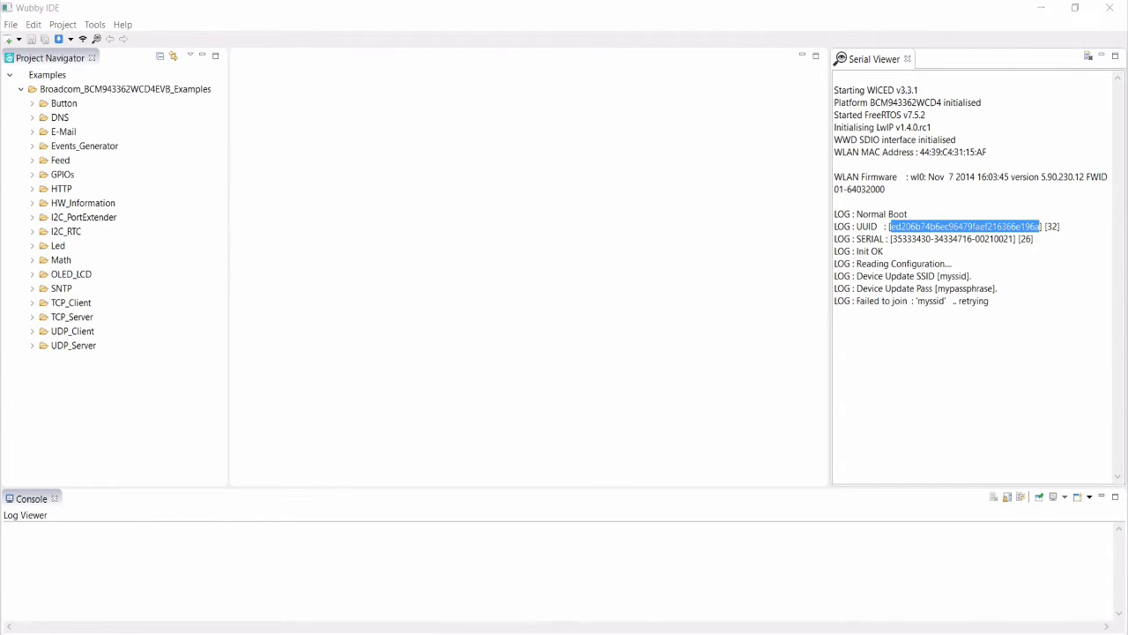
{"action": "left_click", "coordinate": [364, 8]}
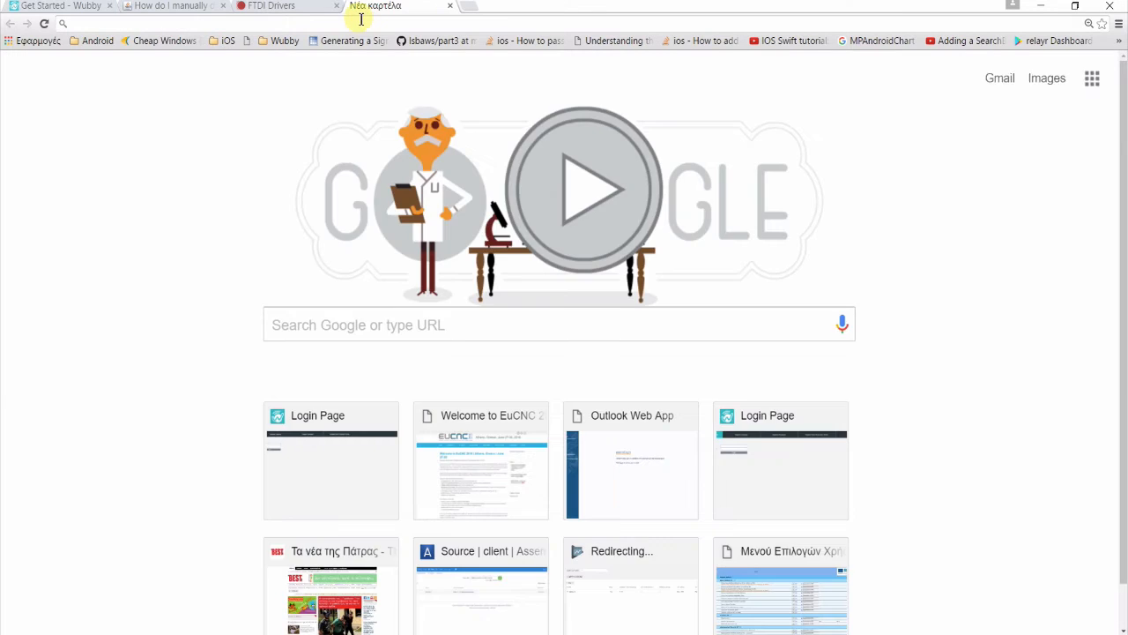
{"action": "type", "text": "5.189.168.89:8080/wubby/login"}
{"action": "key", "text": "Return"}
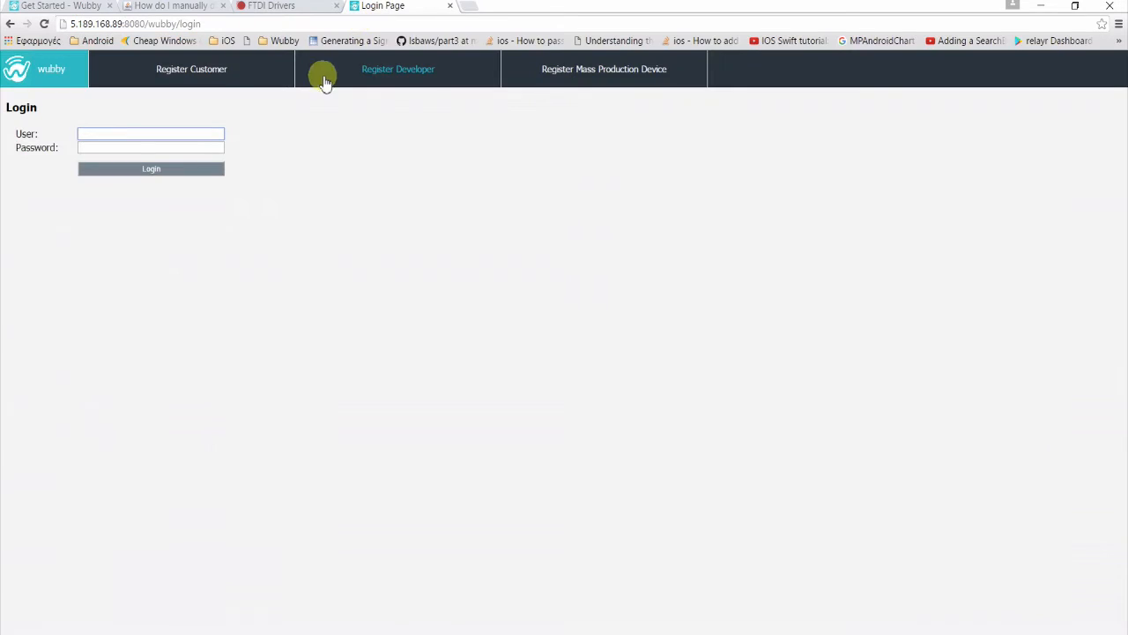
- Look through the customer, developer and mass production device registration pages and return to the Wubby login page
{"action": "left_click", "coordinate": [205, 75]}
{"action": "left_click", "coordinate": [401, 76]}
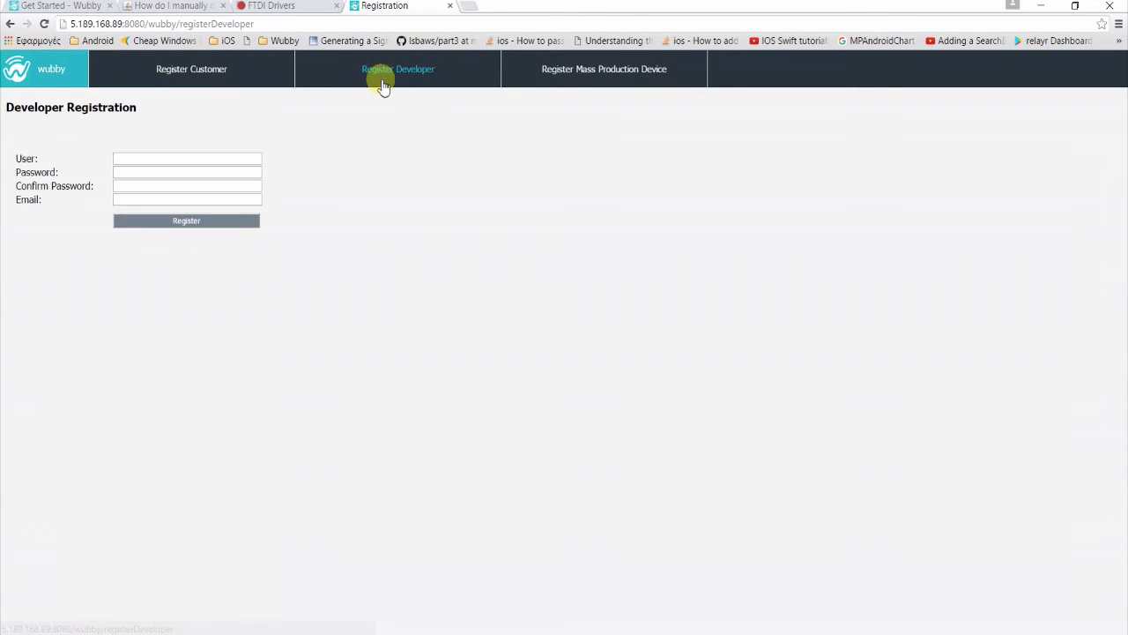
{"action": "left_click", "coordinate": [592, 80]}
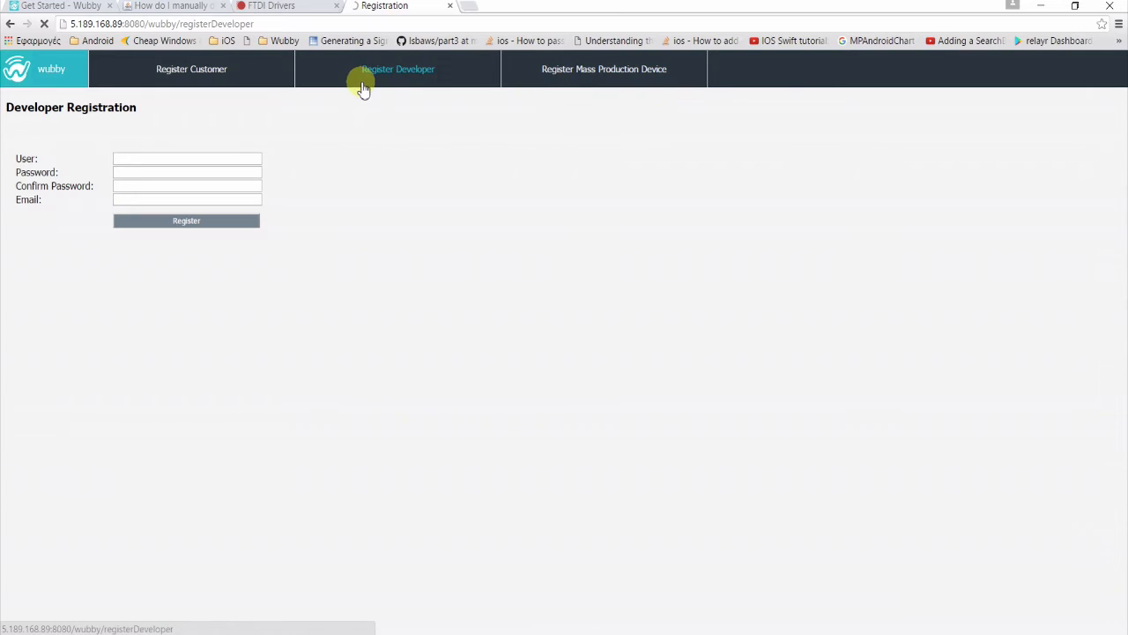
{"action": "left_click", "coordinate": [393, 71]}
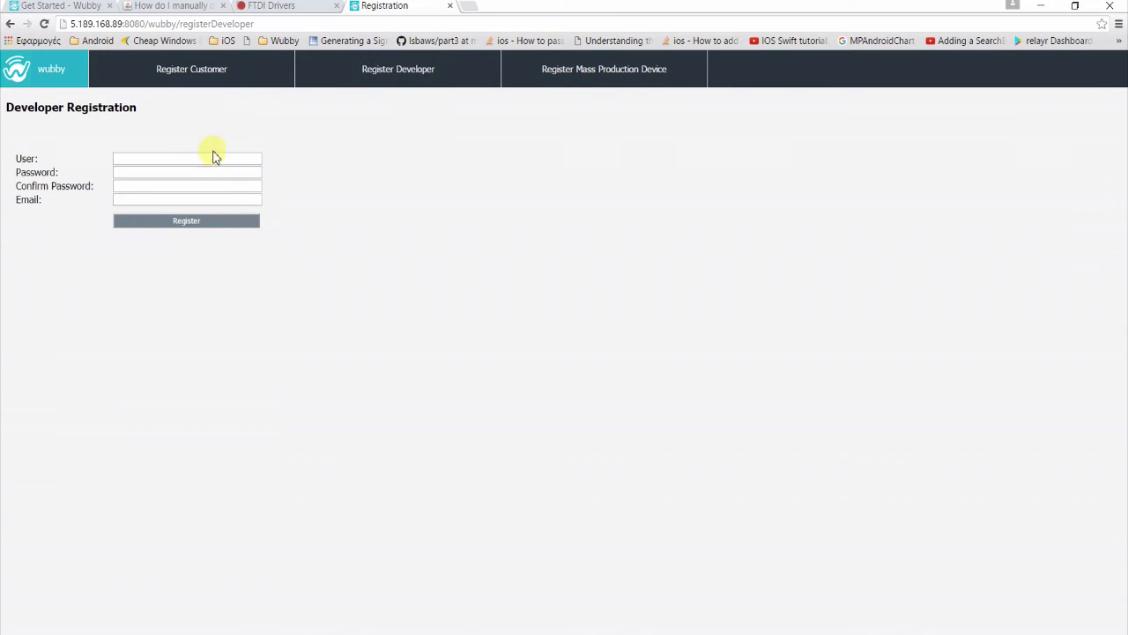
{"action": "left_click", "coordinate": [60, 81]}
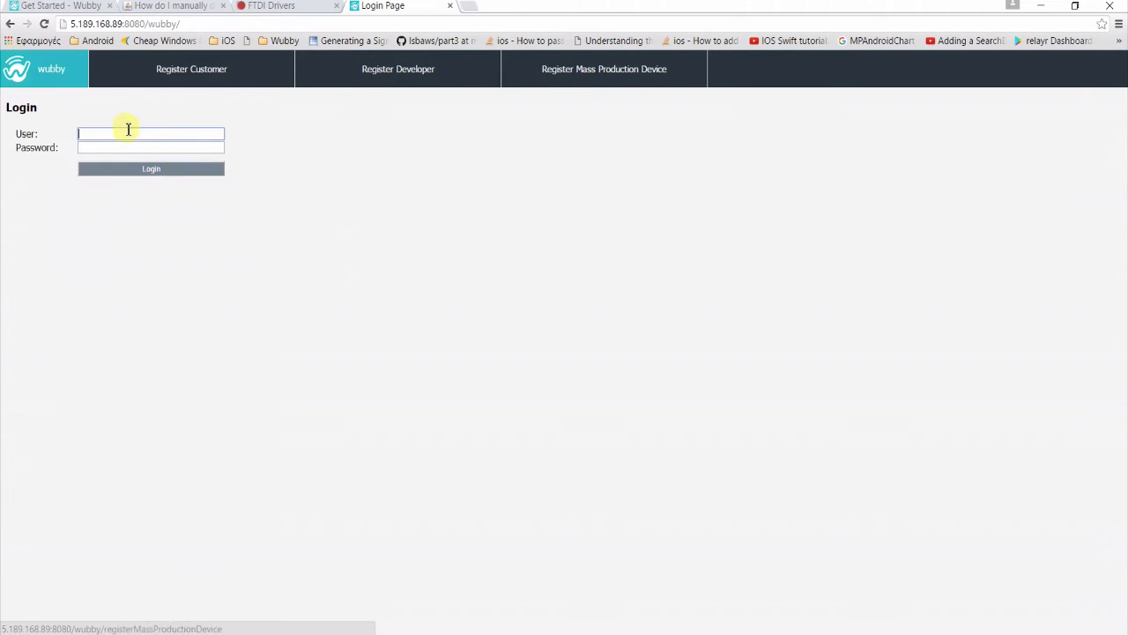
- Log in to the Wubby site as new_developer with the account password
{"action": "type", "text": "new"}
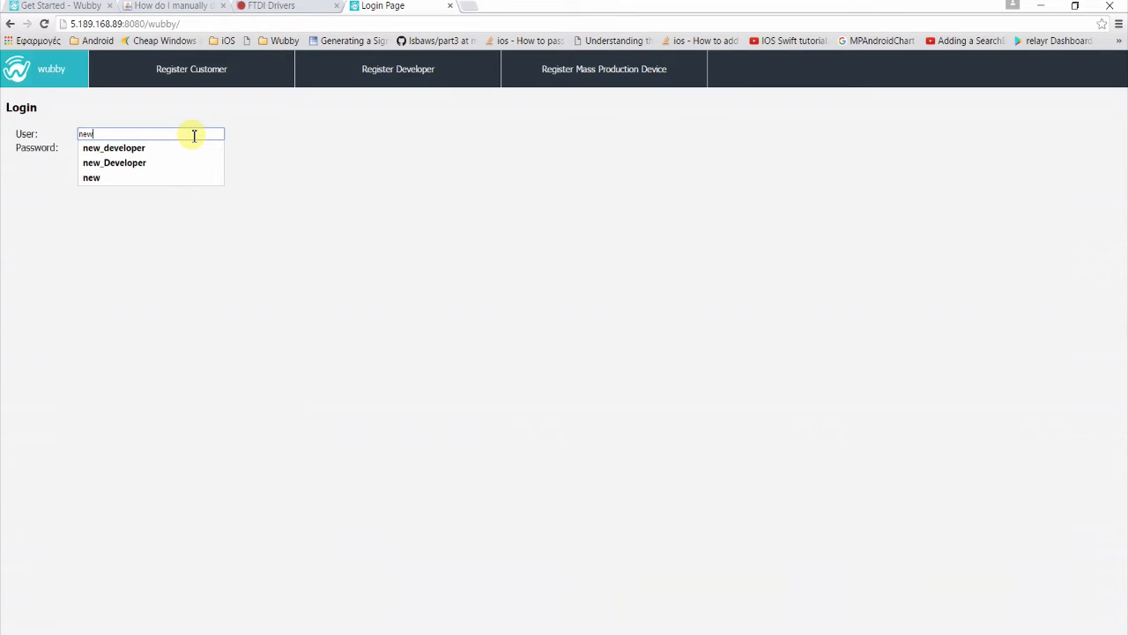
{"action": "type", "text": "_developer"}
{"action": "key", "text": "Tab"}
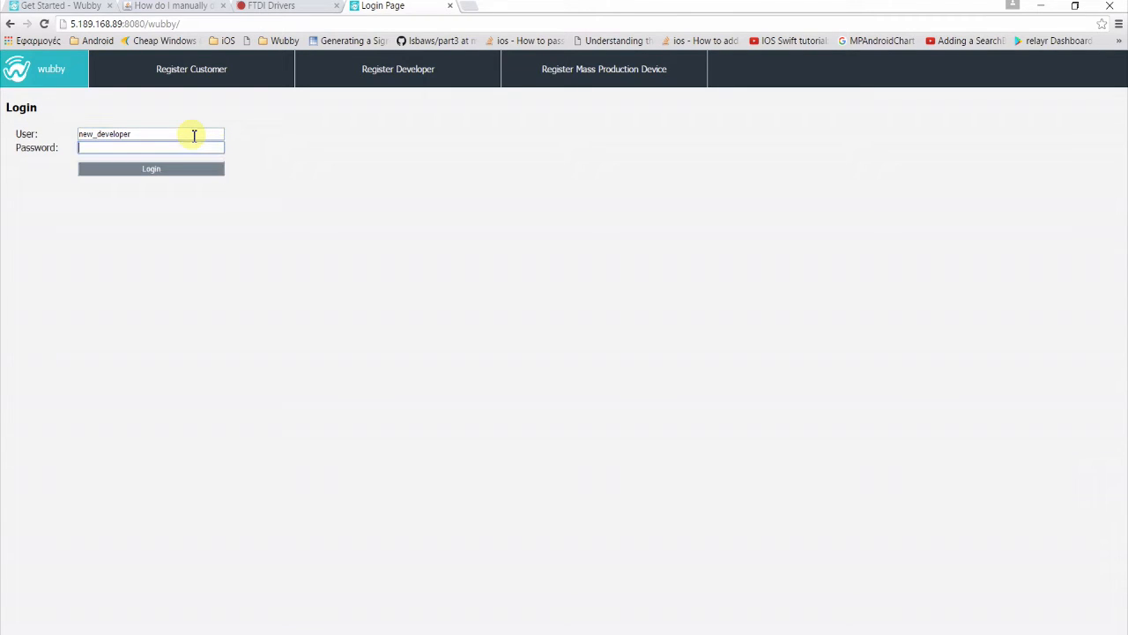
{"action": "type", "text": "••••••"}
{"action": "left_click", "coordinate": [186, 170]}
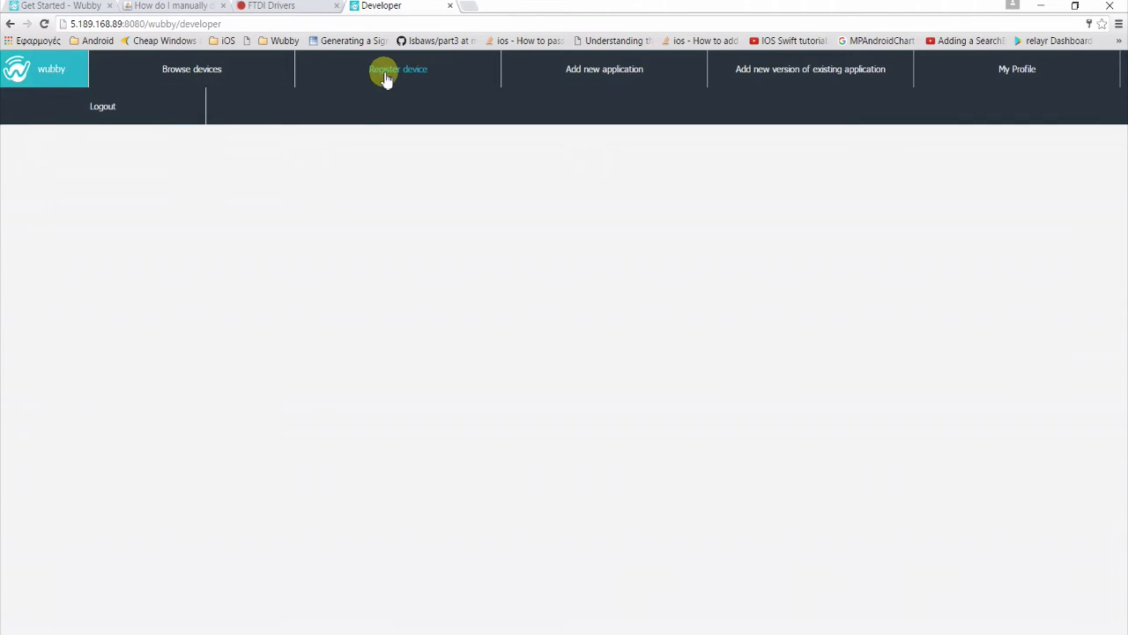
- Register a new device with the copied device UUID and open the list of registered devices
{"action": "left_click", "coordinate": [383, 71]}
{"action": "left_click", "coordinate": [181, 197]}
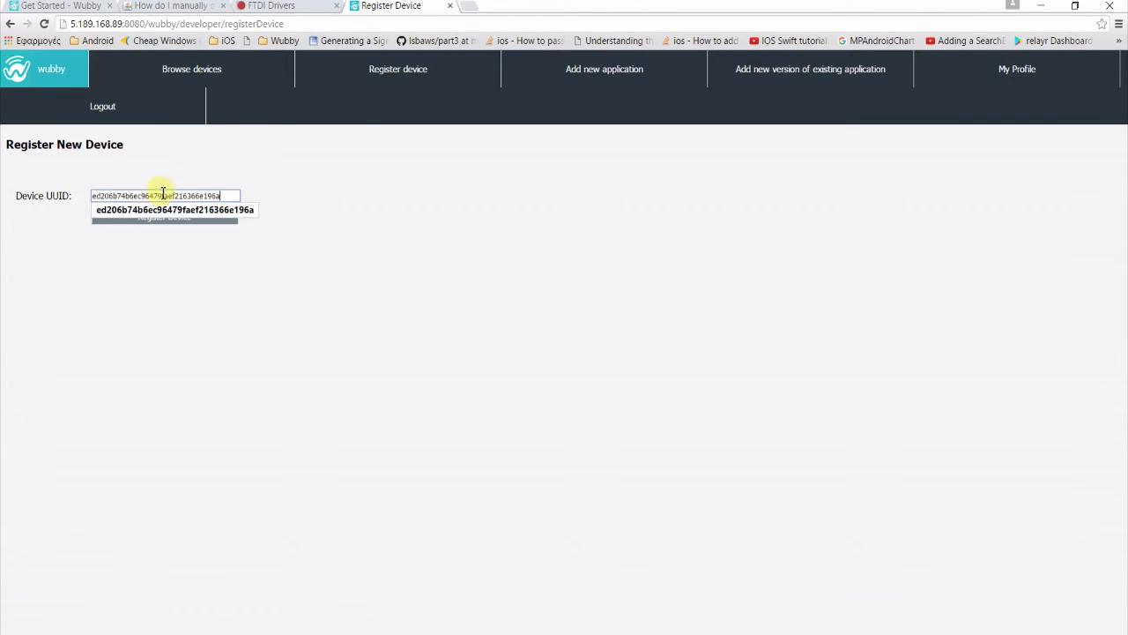
{"action": "left_click", "coordinate": [145, 208]}
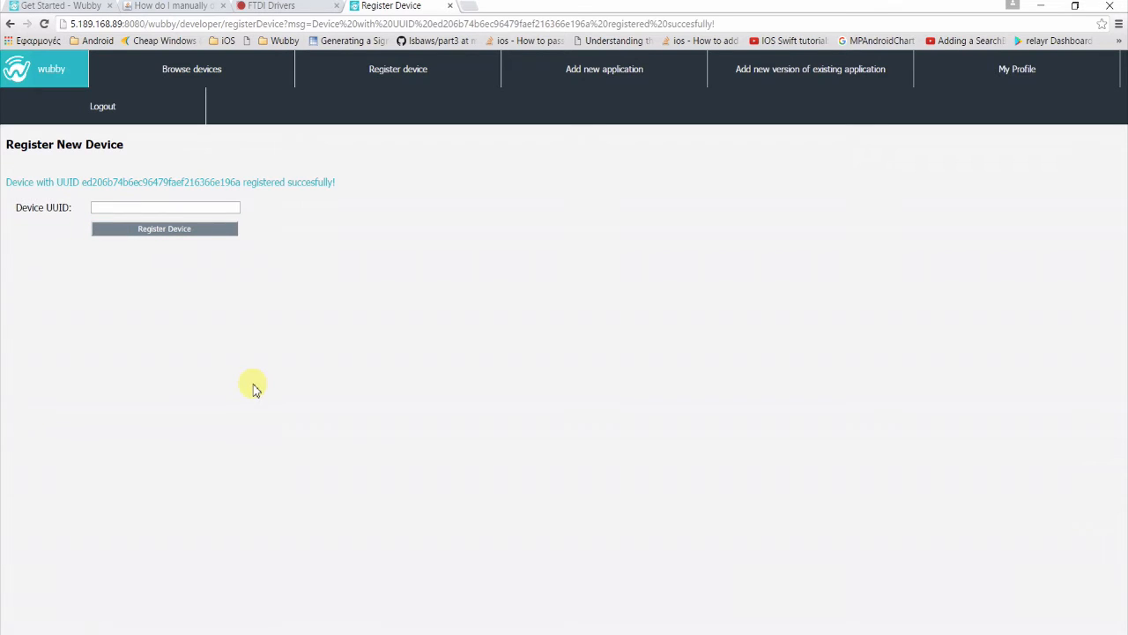
{"action": "left_click", "coordinate": [205, 74]}
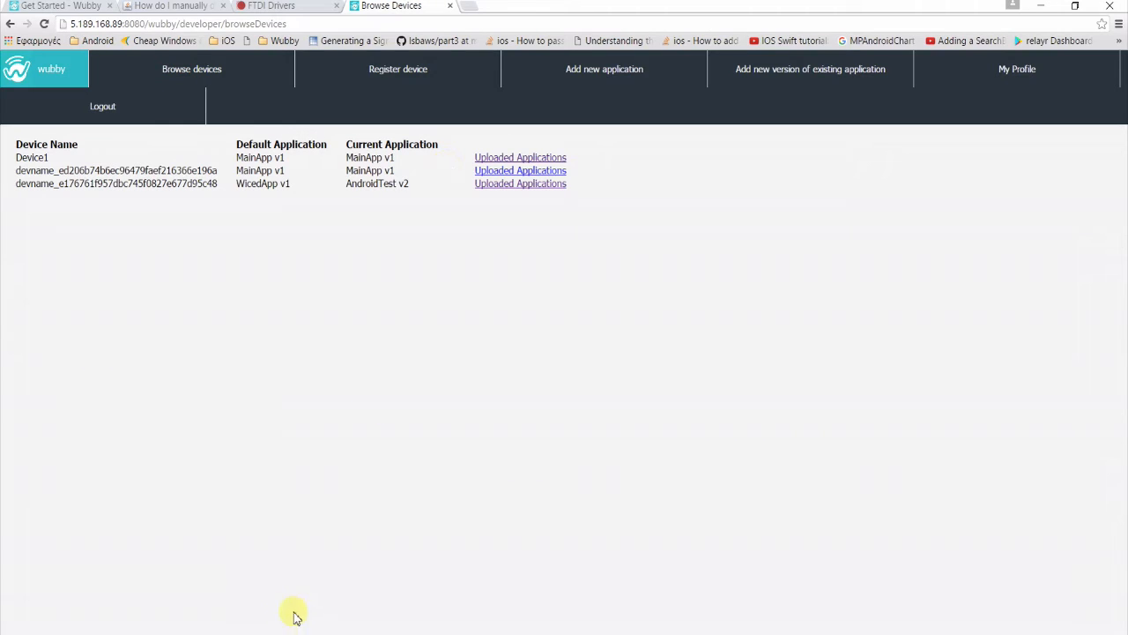
- Switch to the Wubby IDE and enter the device's Wi-Fi settings with SSID wubby and the network passphrase
{"action": "left_click", "coordinate": [264, 633]}
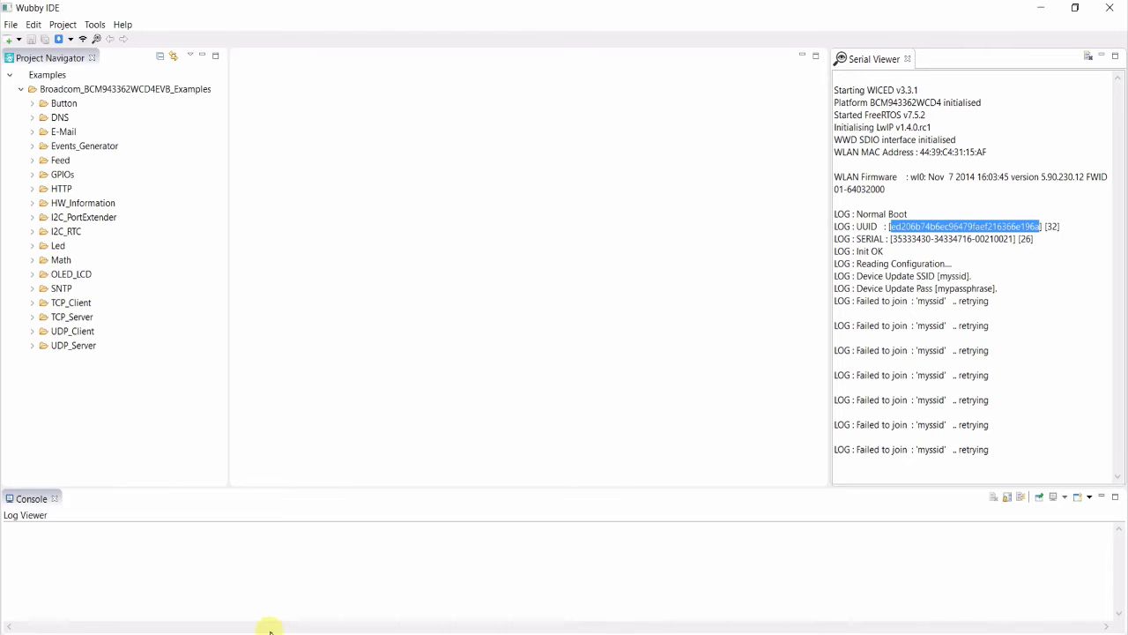
{"action": "left_click", "coordinate": [82, 38]}
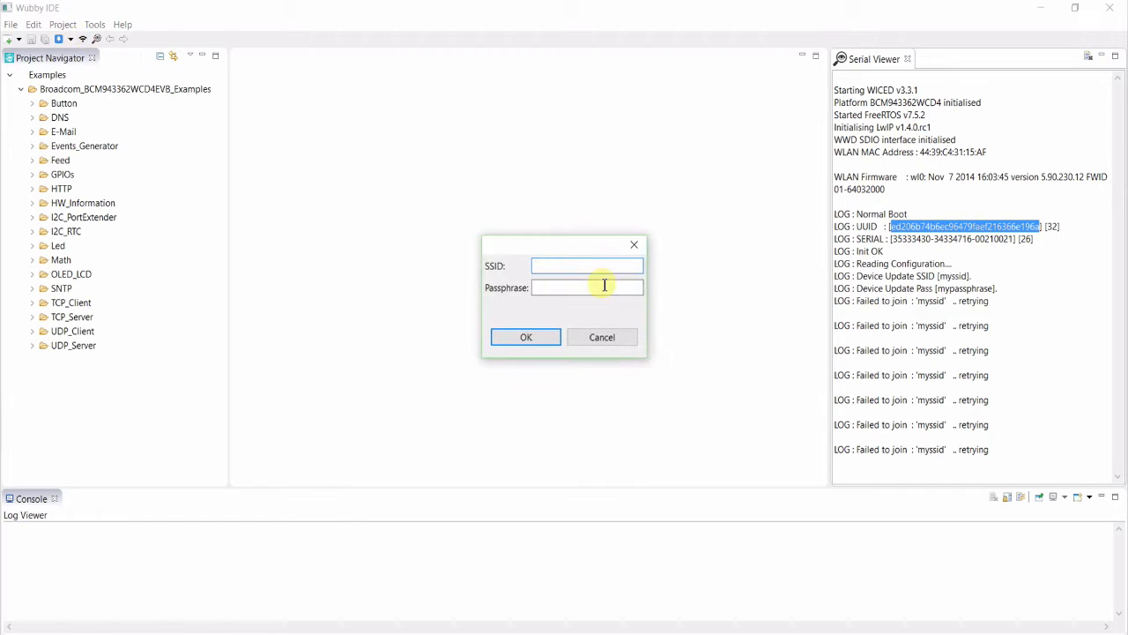
{"action": "left_click", "coordinate": [582, 265]}
{"action": "key", "text": "Tab"}
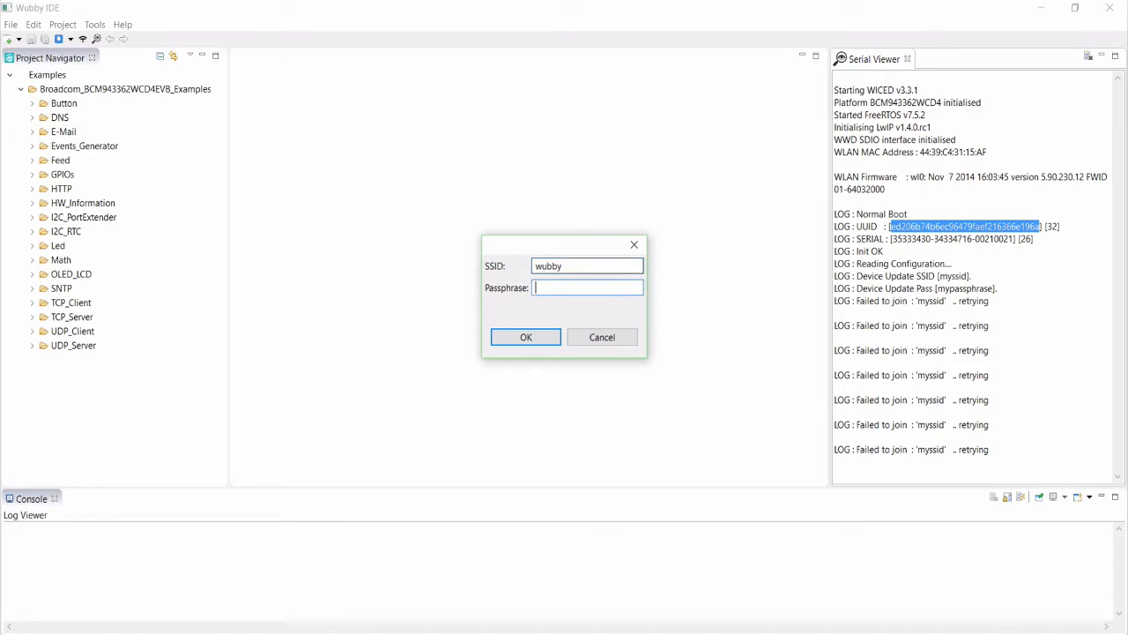
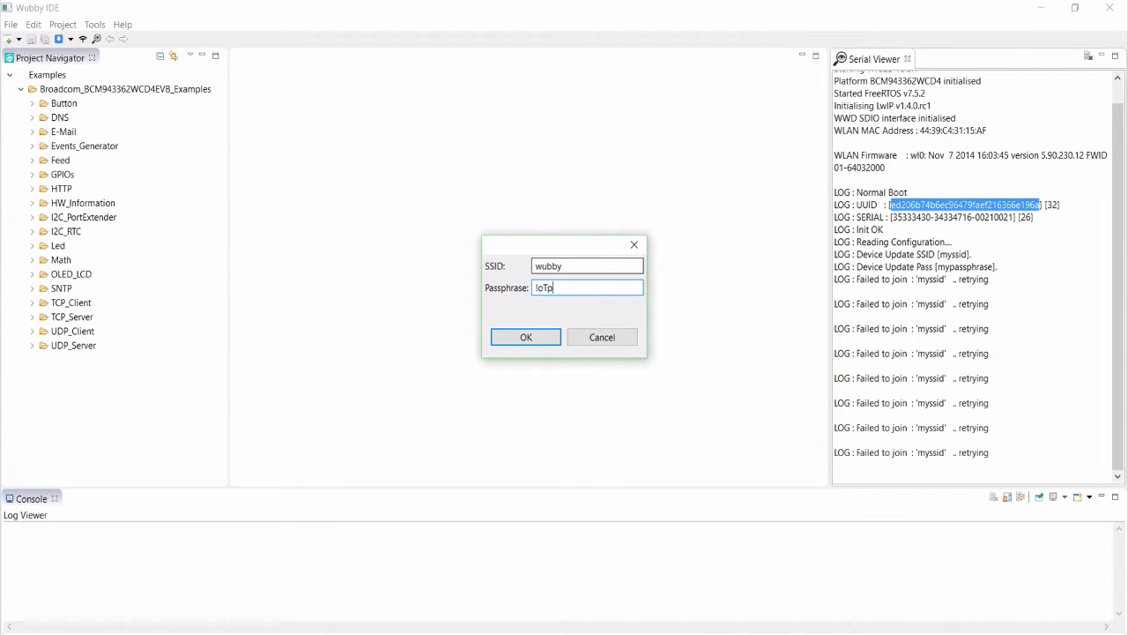
{"action": "left_click", "coordinate": [527, 337]}
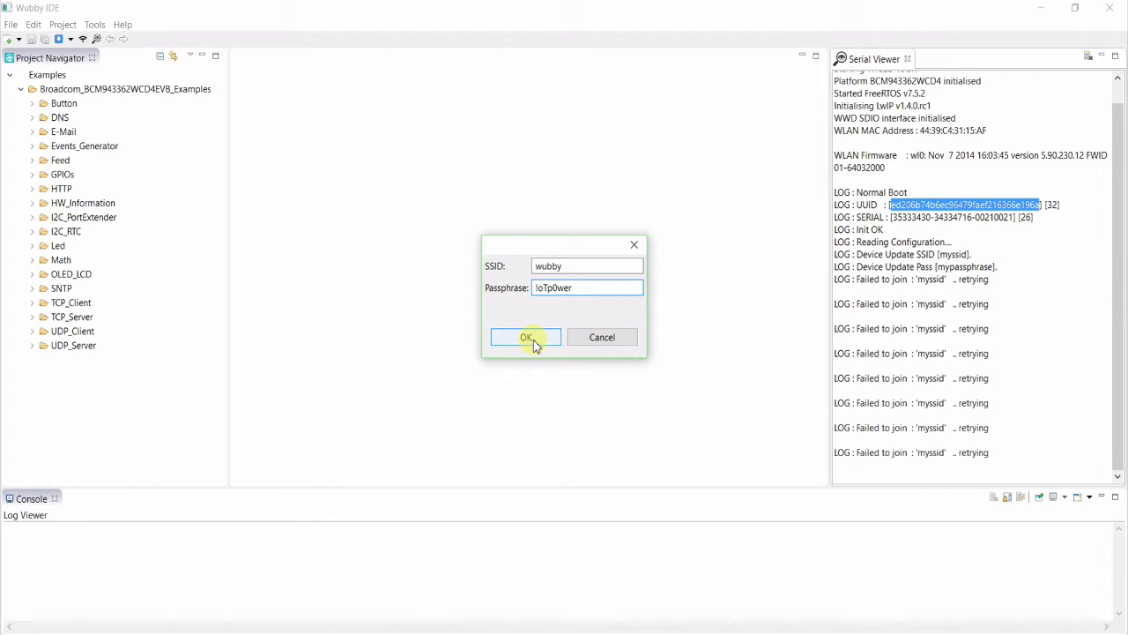
- Send the Wi-Fi configuration to the board through port COM3 and dismiss the information messages
{"action": "left_click", "coordinate": [641, 226]}
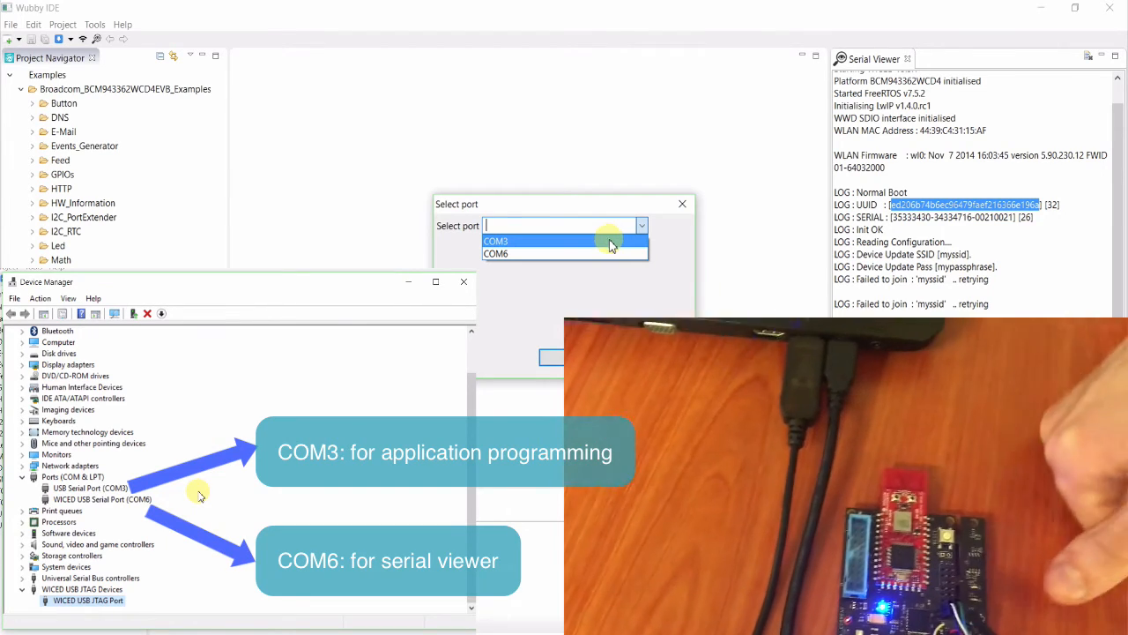
{"action": "left_click", "coordinate": [613, 238]}
{"action": "left_click", "coordinate": [574, 357]}
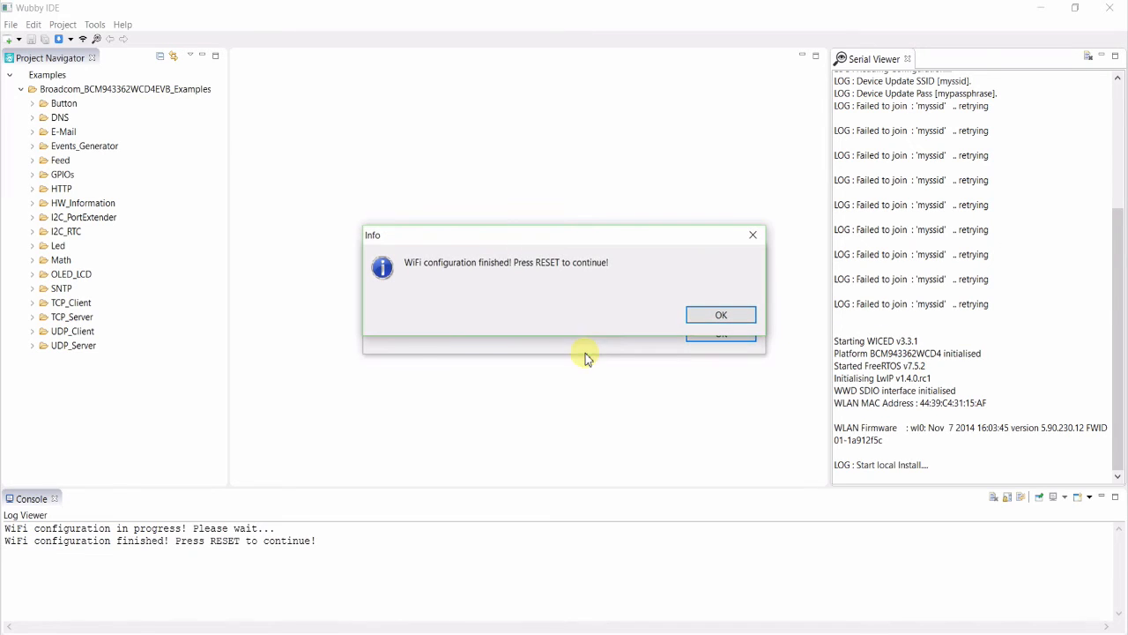
{"action": "left_click", "coordinate": [709, 317]}
{"action": "left_click", "coordinate": [717, 335]}
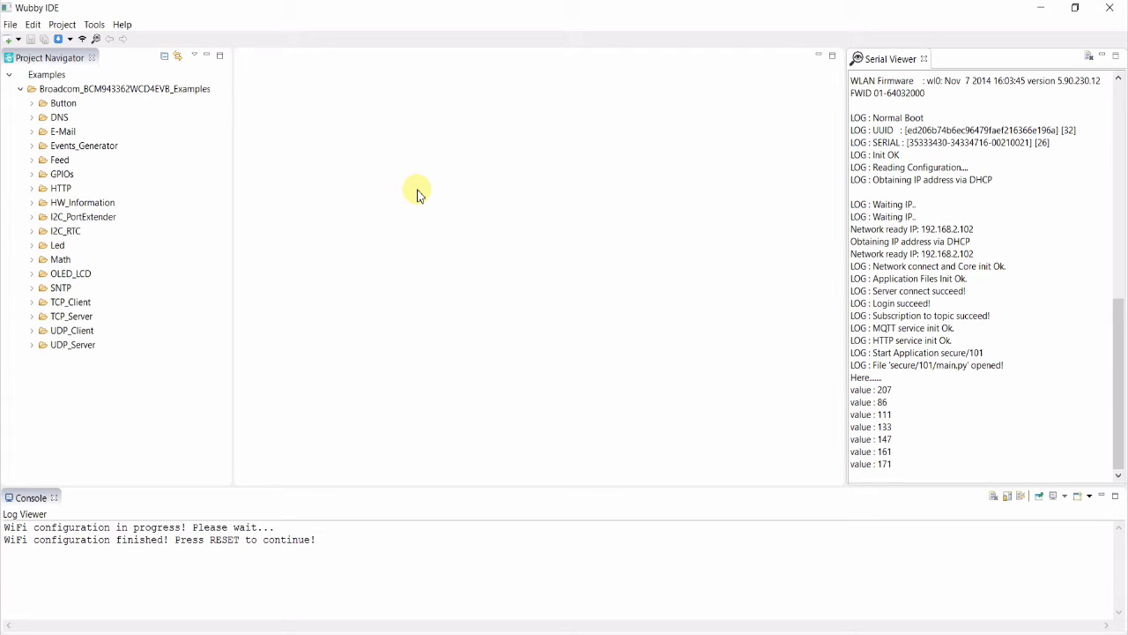
- Create a project named Hello_World for the Broadcom BCM943362WCD4 Wi-Fi module and open its main.py
{"action": "left_click", "coordinate": [8, 39]}
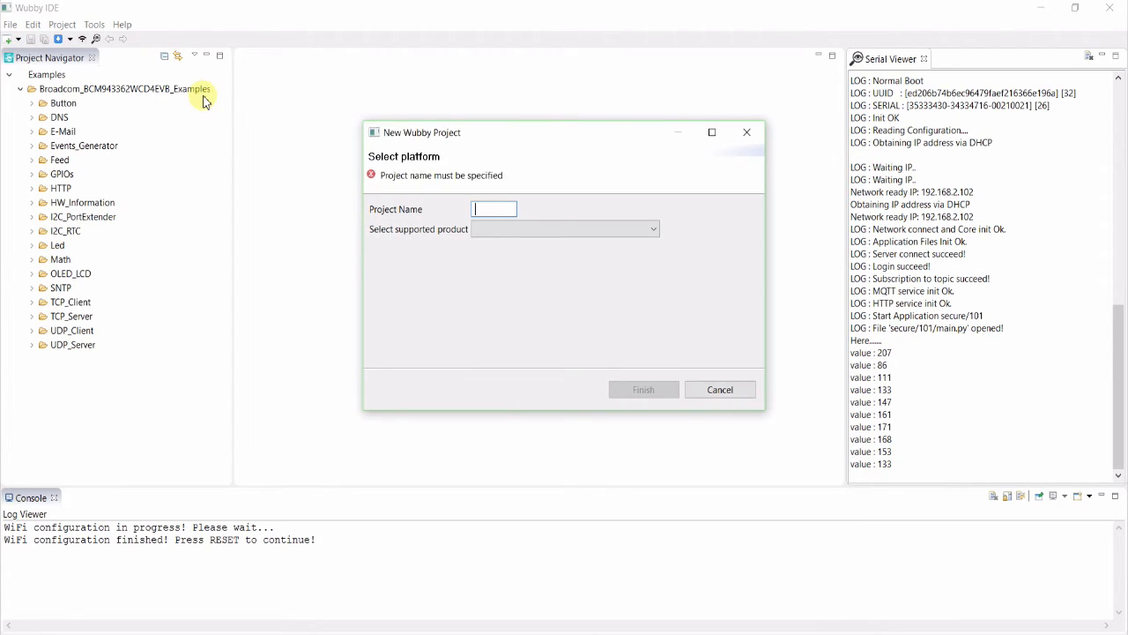
{"action": "type", "text": "Hello_World"}
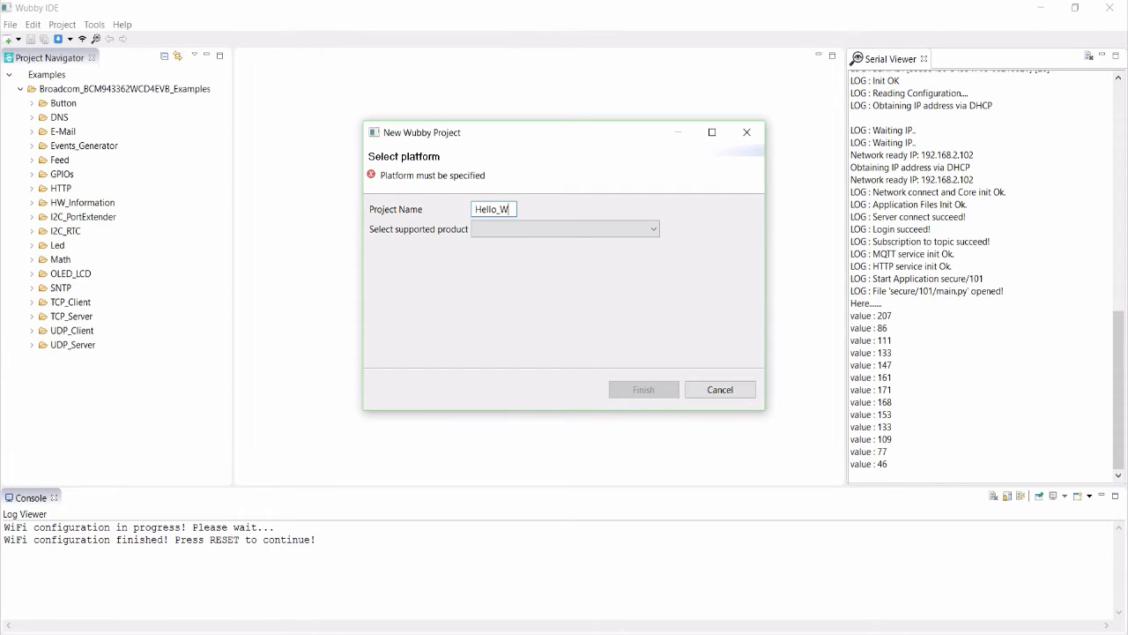
{"action": "left_click", "coordinate": [508, 233]}
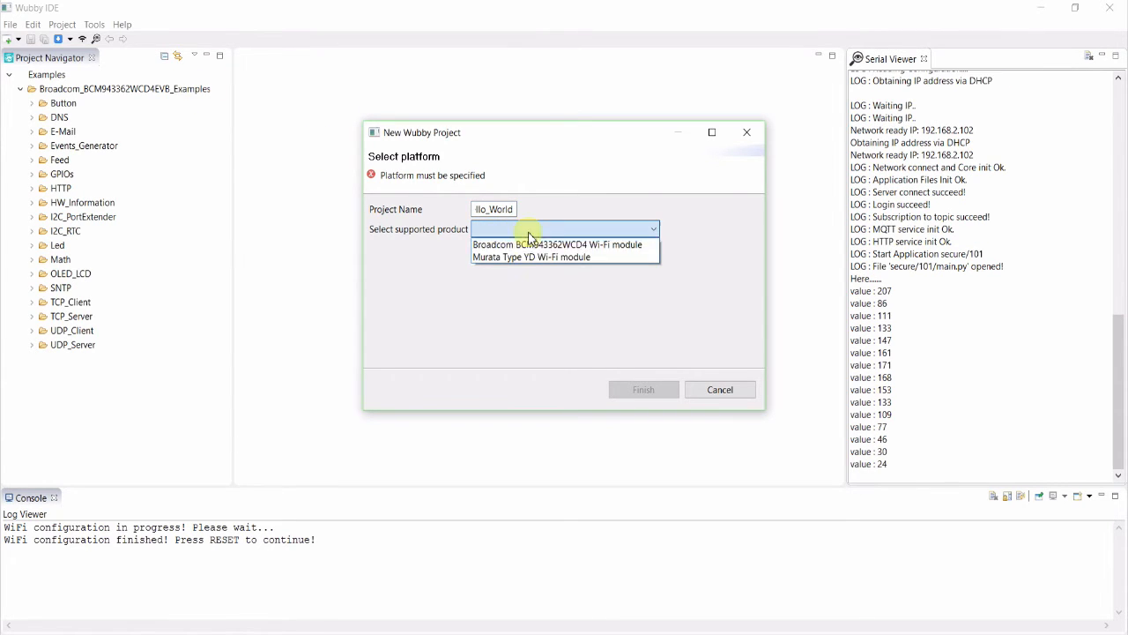
{"action": "left_click", "coordinate": [537, 244]}
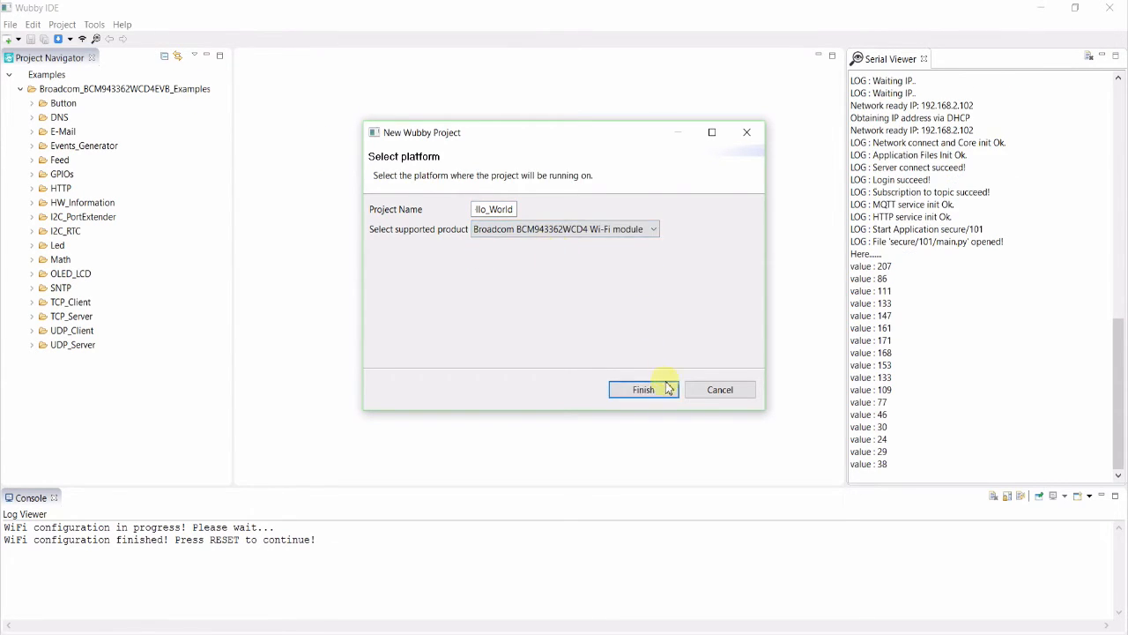
{"action": "left_click", "coordinate": [656, 391]}
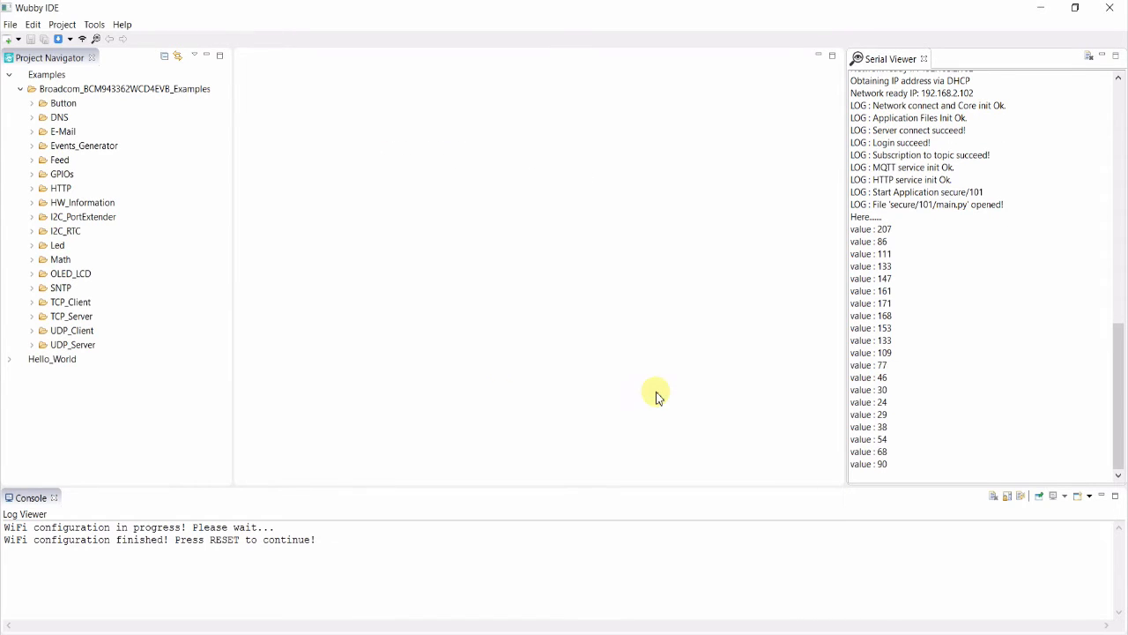
{"action": "left_click", "coordinate": [9, 359]}
{"action": "double_click", "coordinate": [37, 379]}
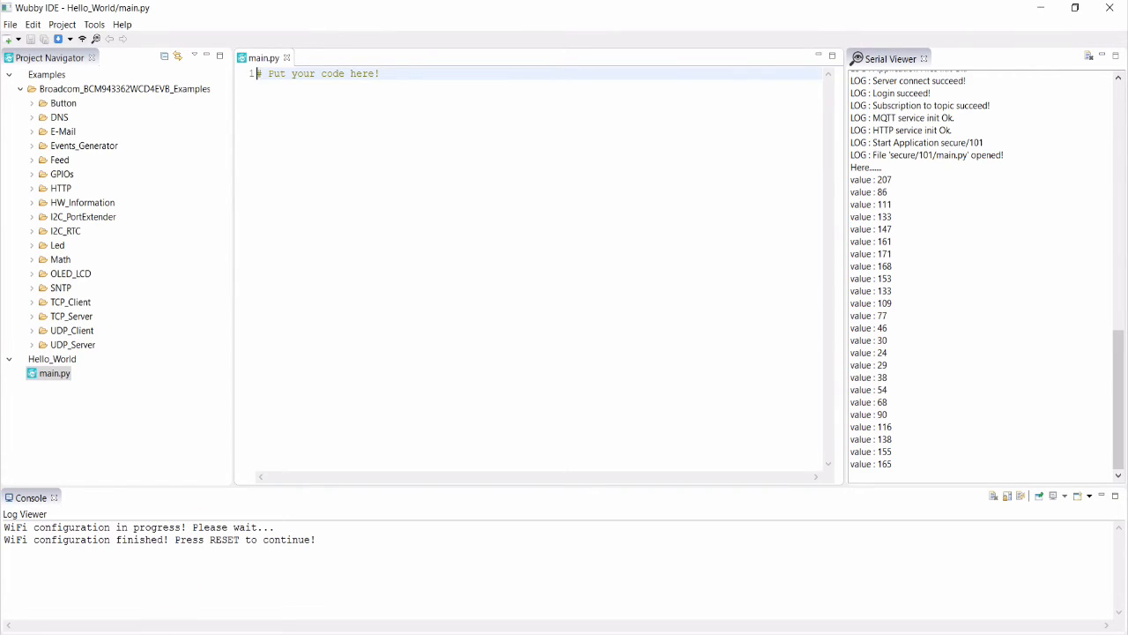
- Switch to Chrome and copy the 'hello world' sample code from Step 5 of Wubby's Get Started page
{"action": "key", "text": "alt+Tab"}
{"action": "left_click", "coordinate": [802, 75]}
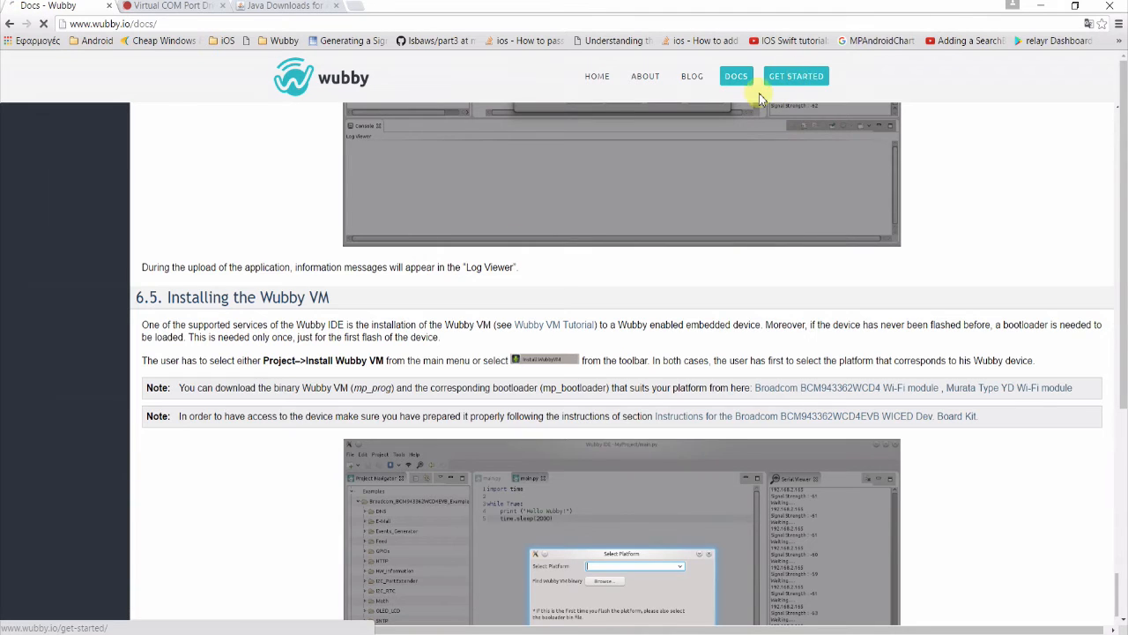
{"action": "scroll", "coordinate": [250, 430], "scroll_direction": "down", "scroll_amount": 15}
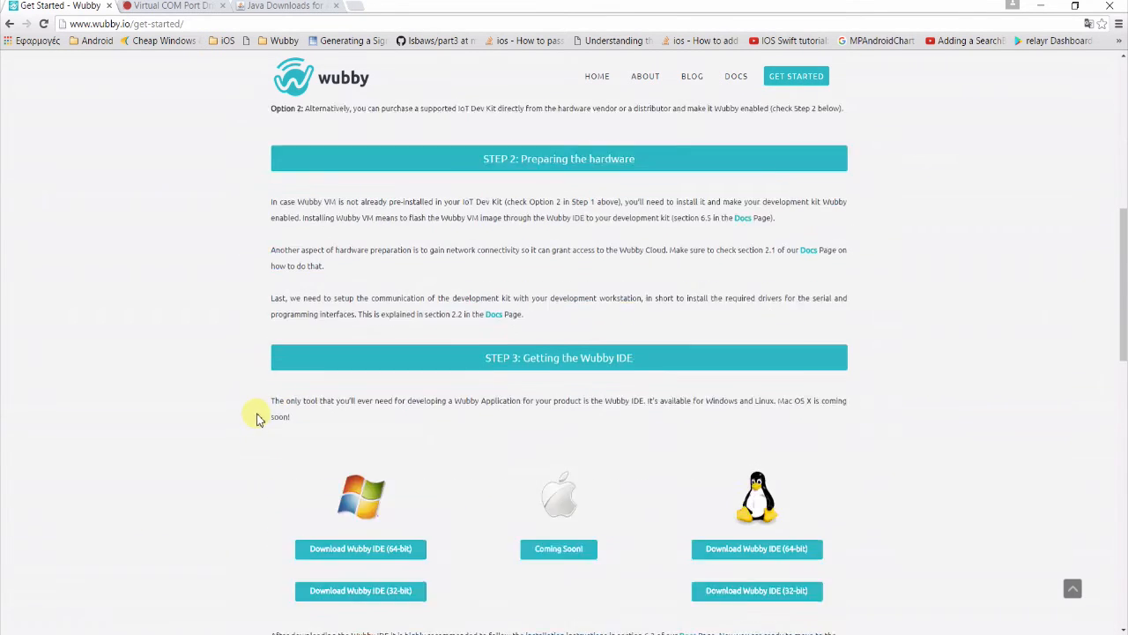
{"action": "scroll", "coordinate": [258, 416], "scroll_direction": "down", "scroll_amount": 3}
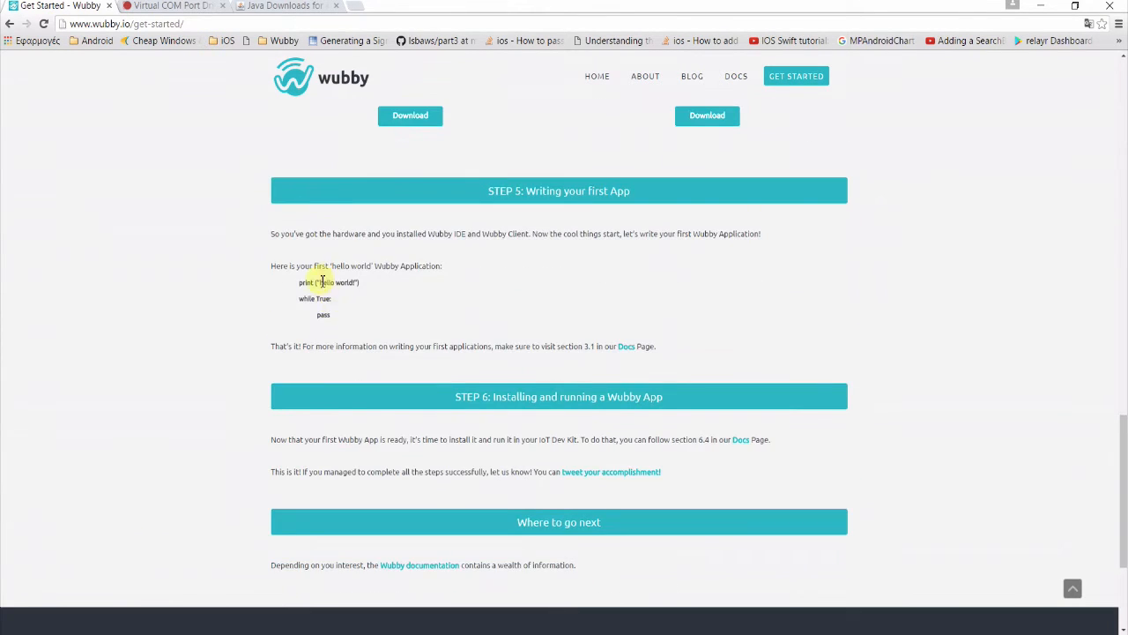
{"action": "left_click_drag", "start_coordinate": [331, 317], "coordinate": [300, 282]}
{"action": "key", "text": "ctrl+c"}
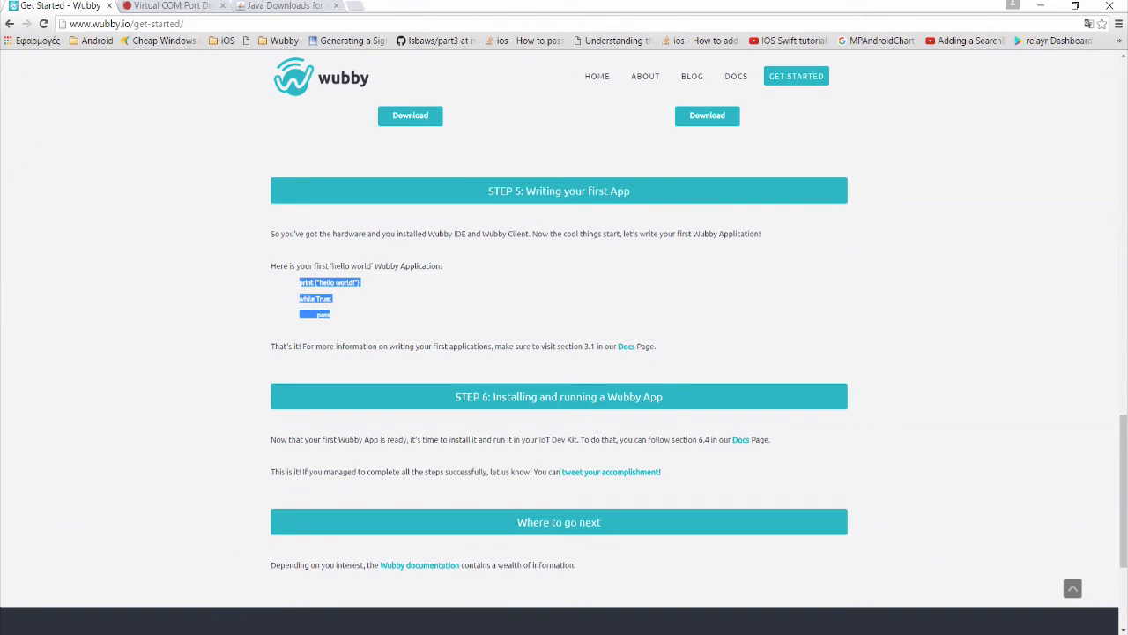
- Return to the Wubby IDE, paste the copied code below the comment in Hello_World's main.py and save the file
{"action": "key", "text": "alt+Tab"}
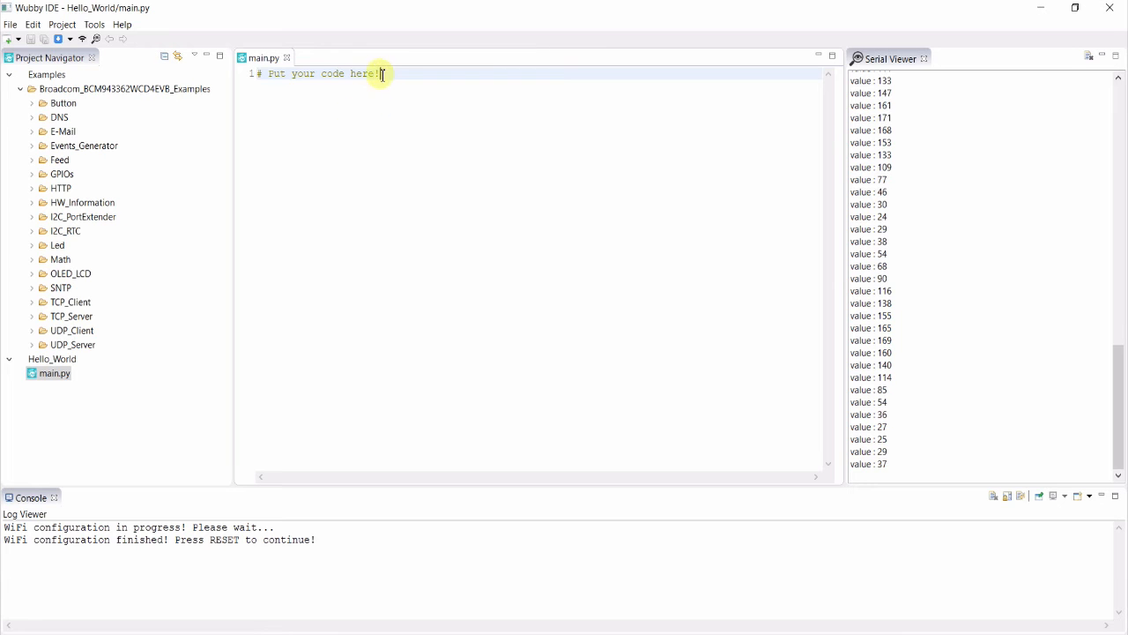
{"action": "left_click_drag", "start_coordinate": [381, 74], "coordinate": [280, 74]}
{"action": "key", "text": "End"}
{"action": "key", "text": "Return"}
{"action": "key", "text": "Return"}
{"action": "key", "text": "ctrl+v"}
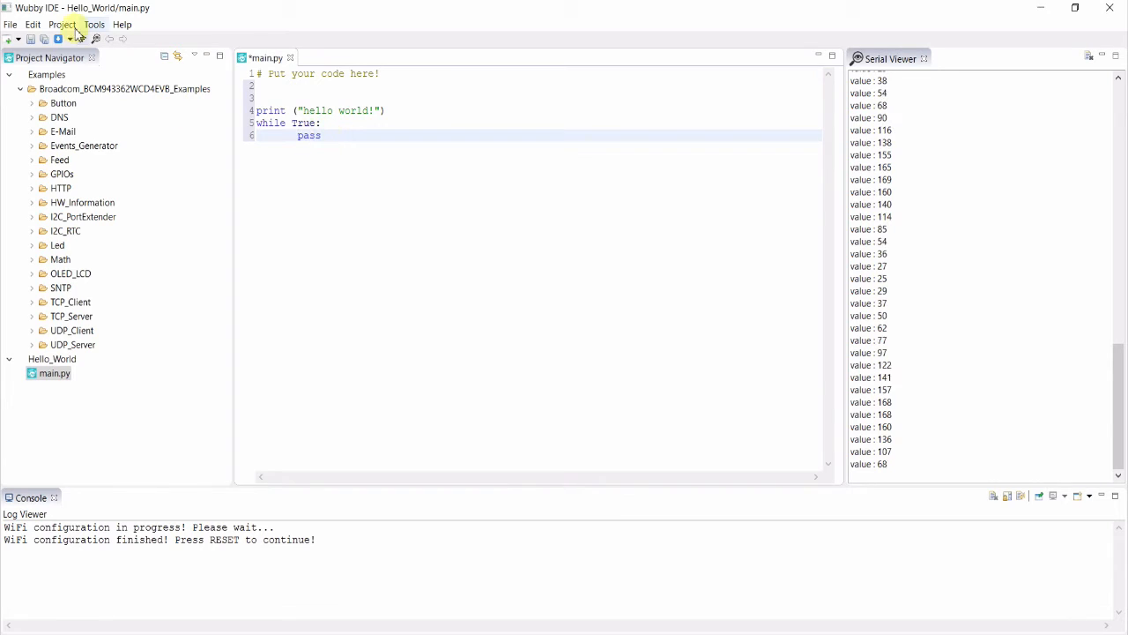
{"action": "left_click", "coordinate": [31, 40]}
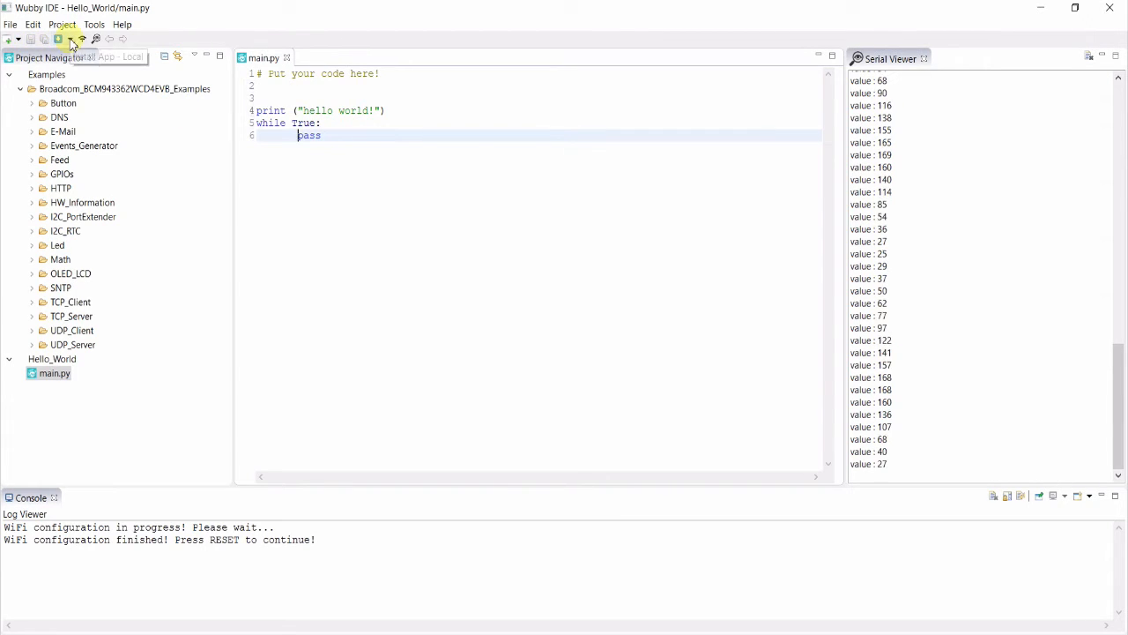
- Install the Hello_World application locally on the device through port COM3 and dismiss the information messages
{"action": "left_click", "coordinate": [71, 40]}
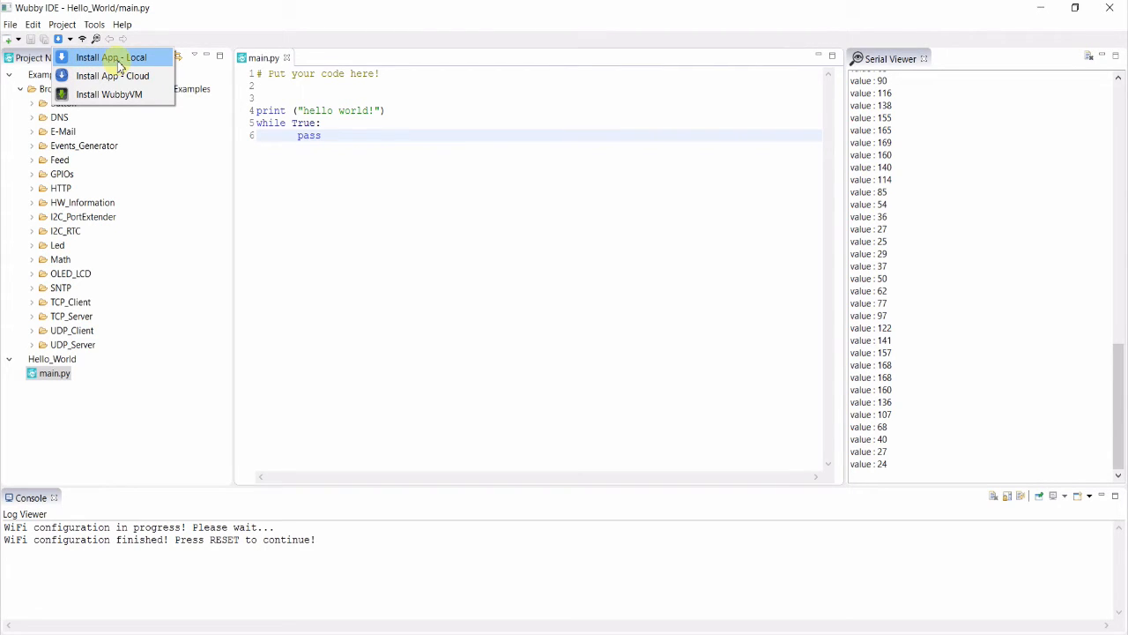
{"action": "left_click", "coordinate": [118, 64]}
{"action": "left_click", "coordinate": [730, 212]}
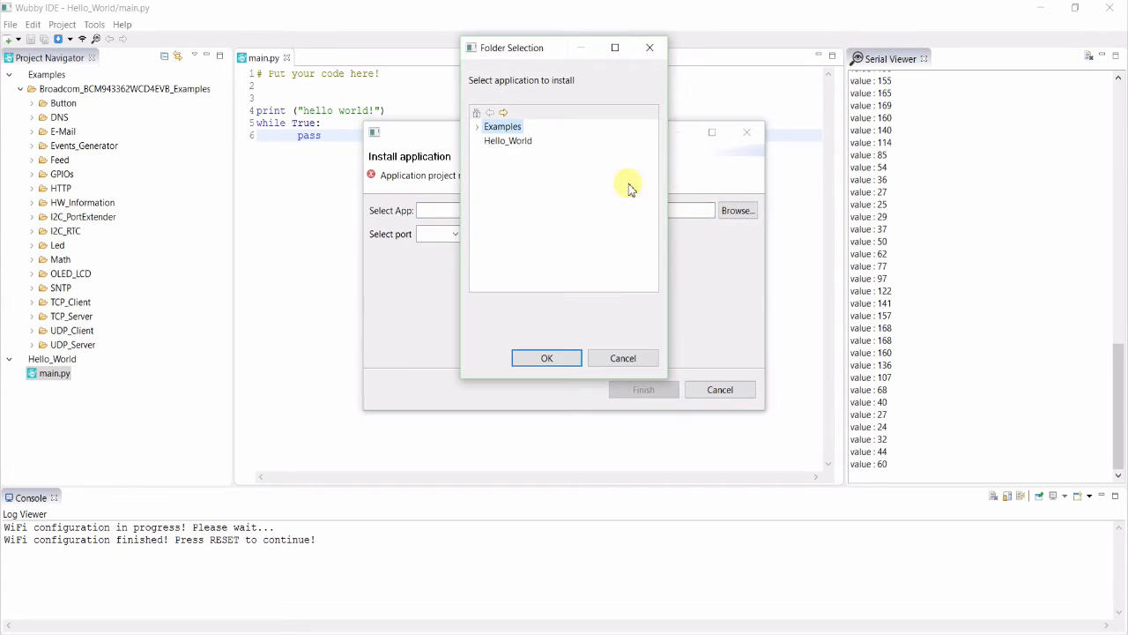
{"action": "left_click", "coordinate": [509, 141]}
{"action": "left_click", "coordinate": [547, 358]}
{"action": "left_click", "coordinate": [455, 234]}
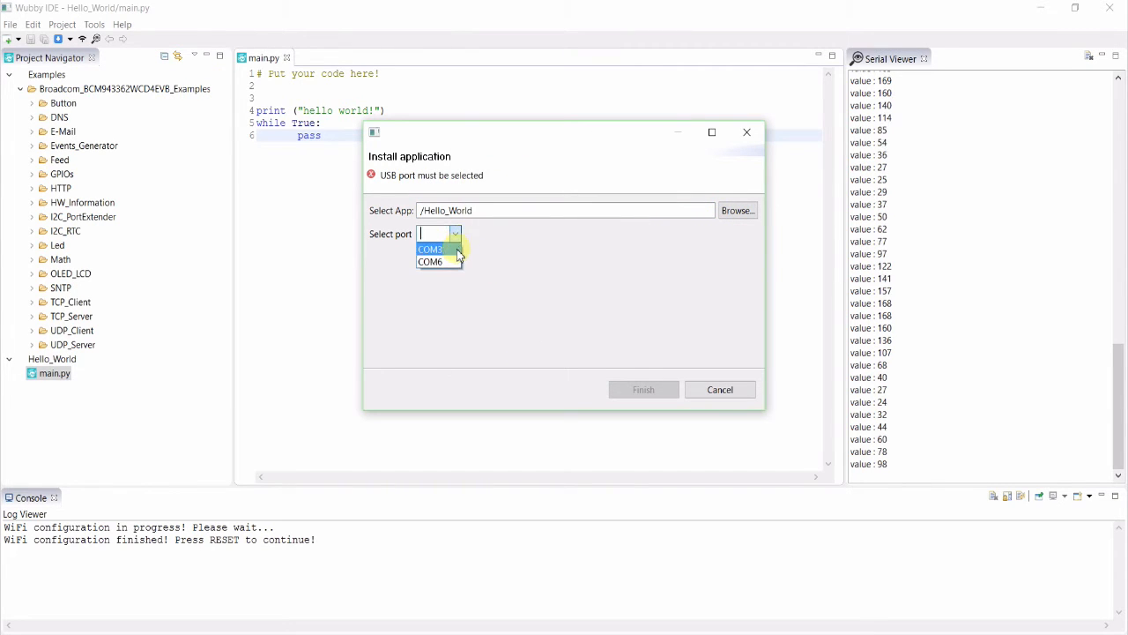
{"action": "left_click", "coordinate": [437, 250]}
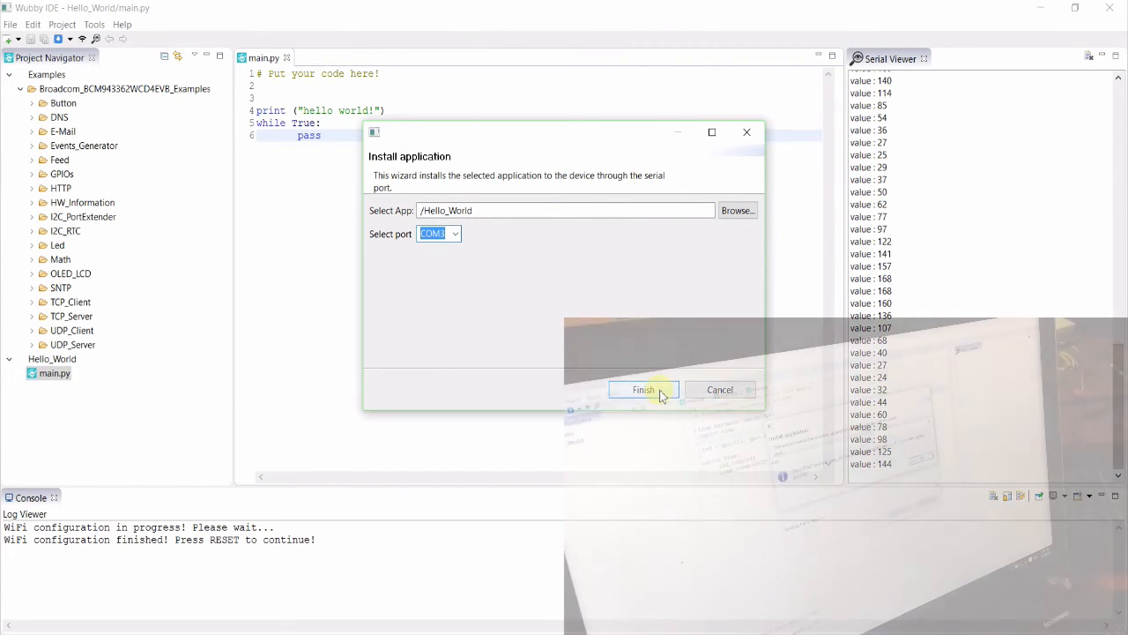
{"action": "left_click", "coordinate": [660, 393]}
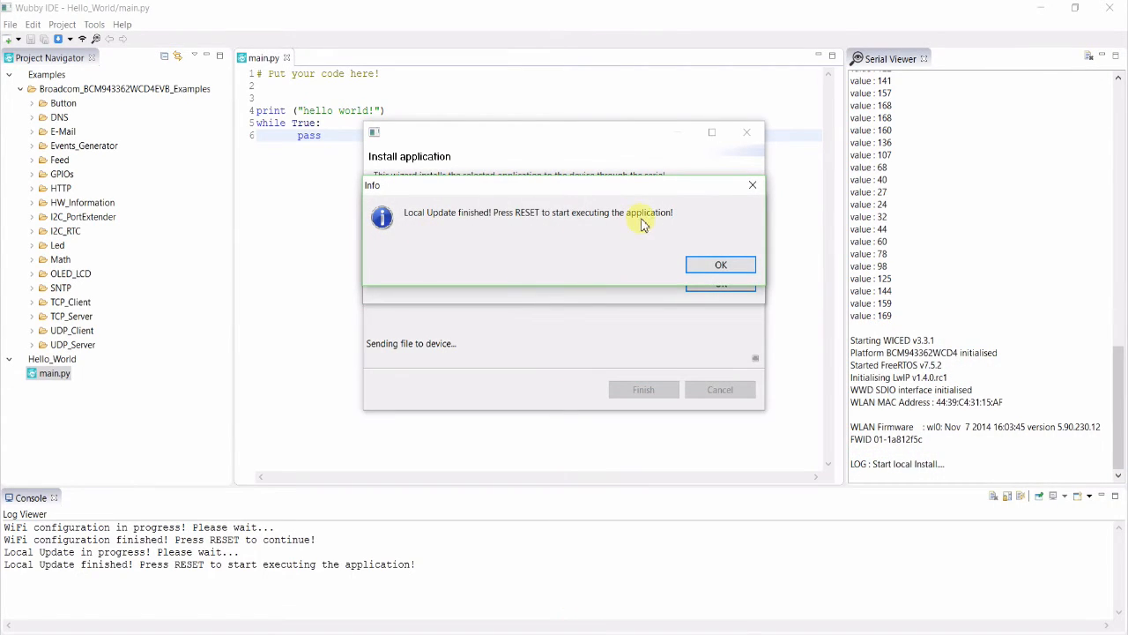
{"action": "left_click", "coordinate": [723, 269]}
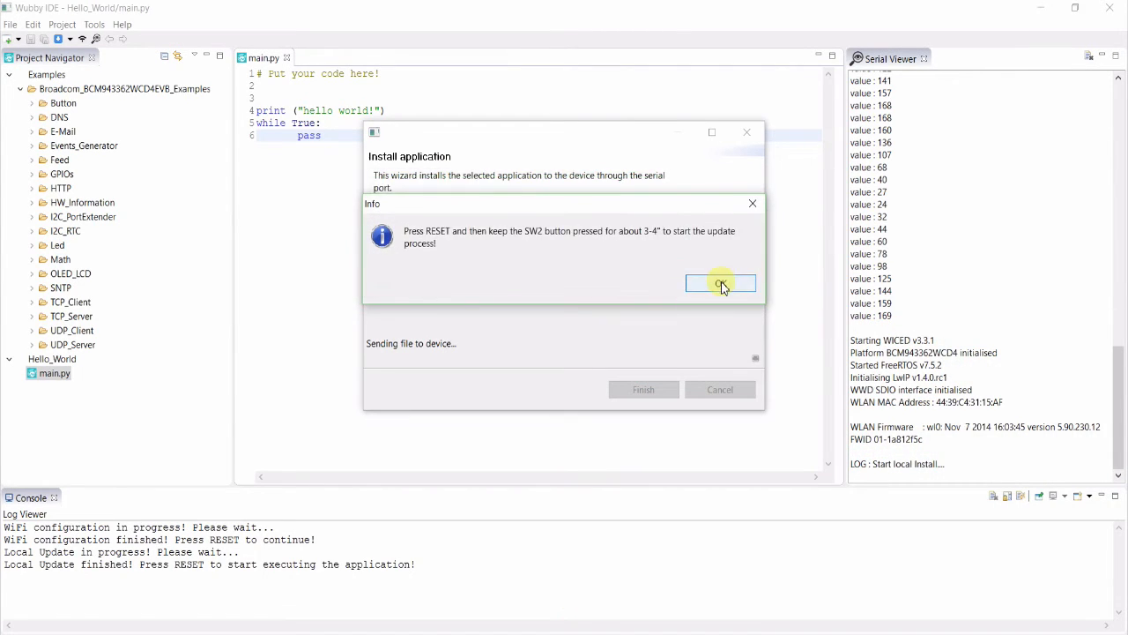
{"action": "left_click", "coordinate": [721, 280]}
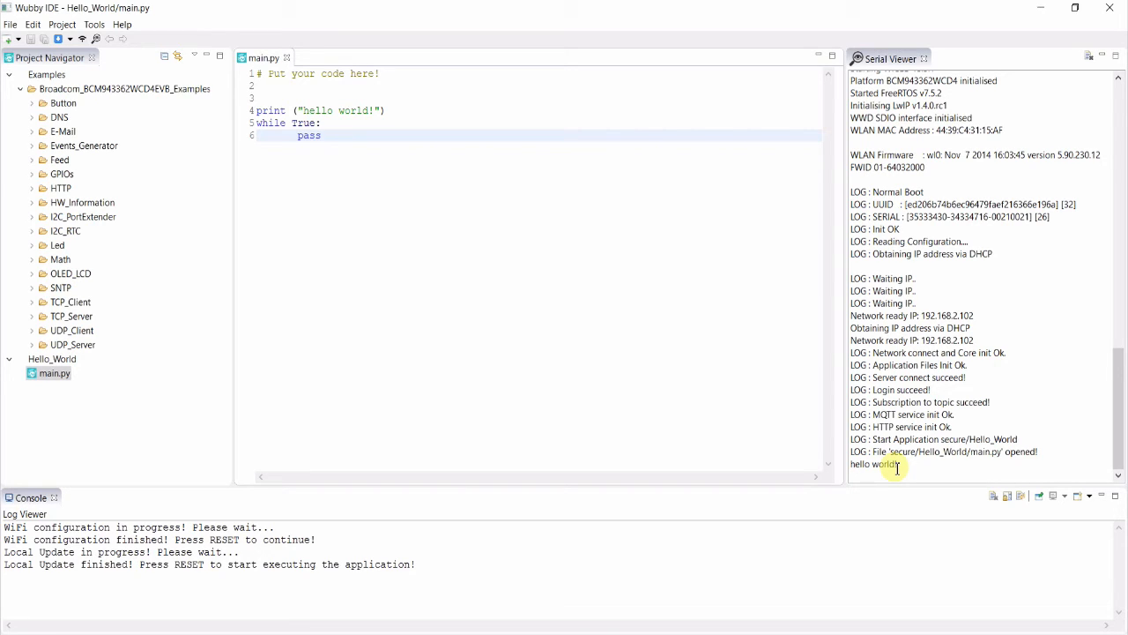
- Create a project named LED for the Broadcom BCM943362WCD4 Wi-Fi module and open its main.py
{"action": "left_click", "coordinate": [10, 40]}
{"action": "type", "text": "LED"}
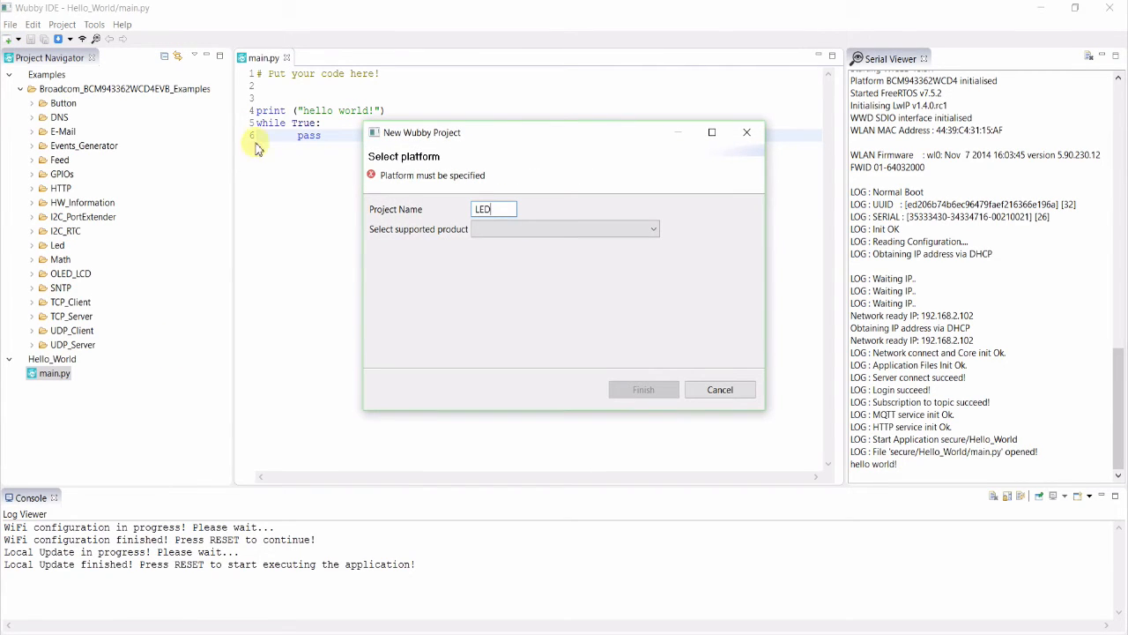
{"action": "left_click", "coordinate": [511, 228]}
{"action": "left_click", "coordinate": [520, 245]}
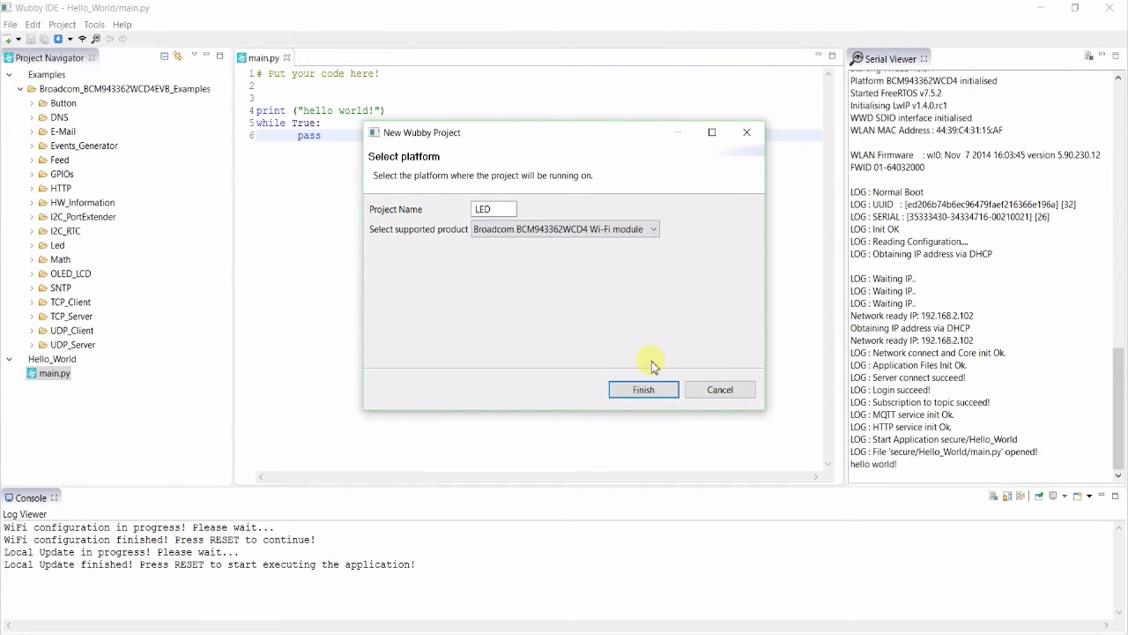
{"action": "left_click", "coordinate": [643, 390]}
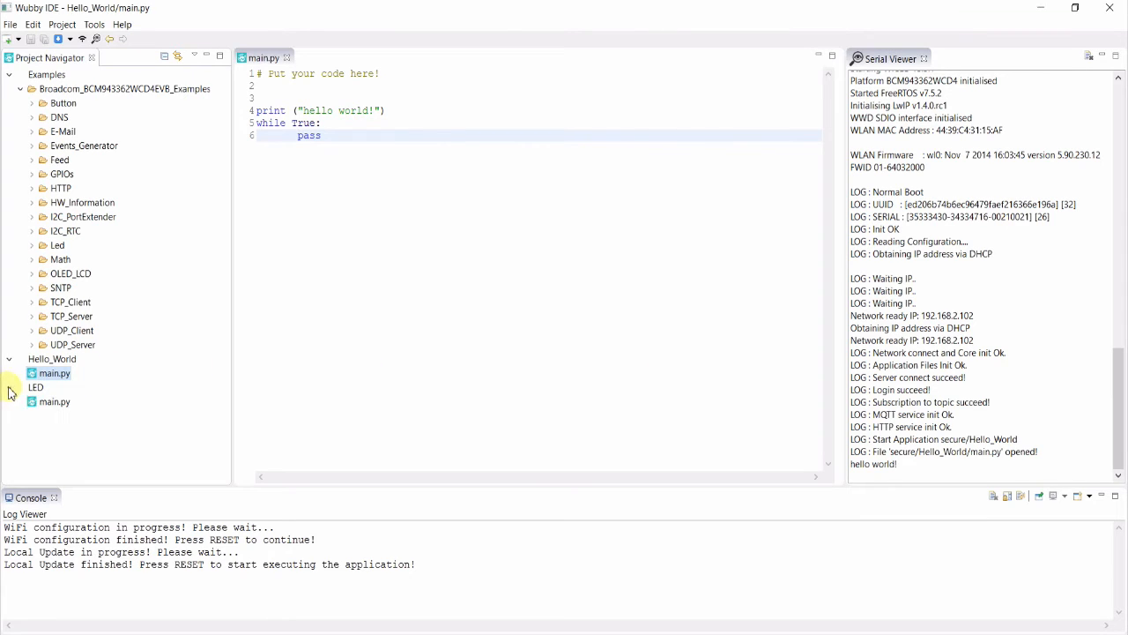
{"action": "double_click", "coordinate": [51, 402]}
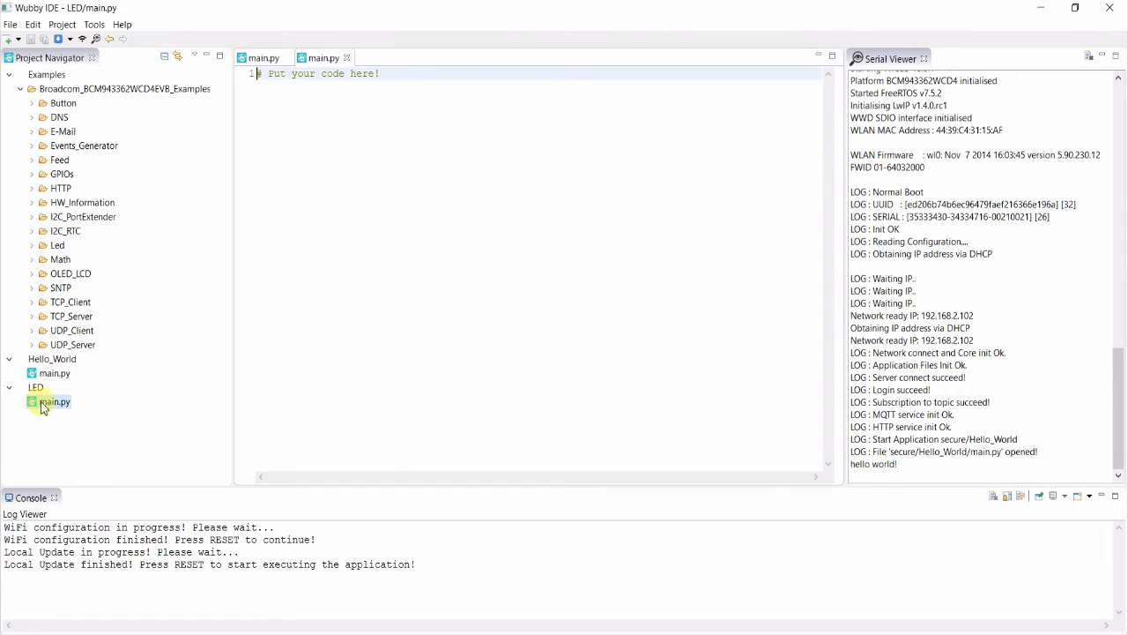
- Copy all the code from the Led example's main.py and replace the contents of the LED project's main.py with it
{"action": "left_click", "coordinate": [33, 246]}
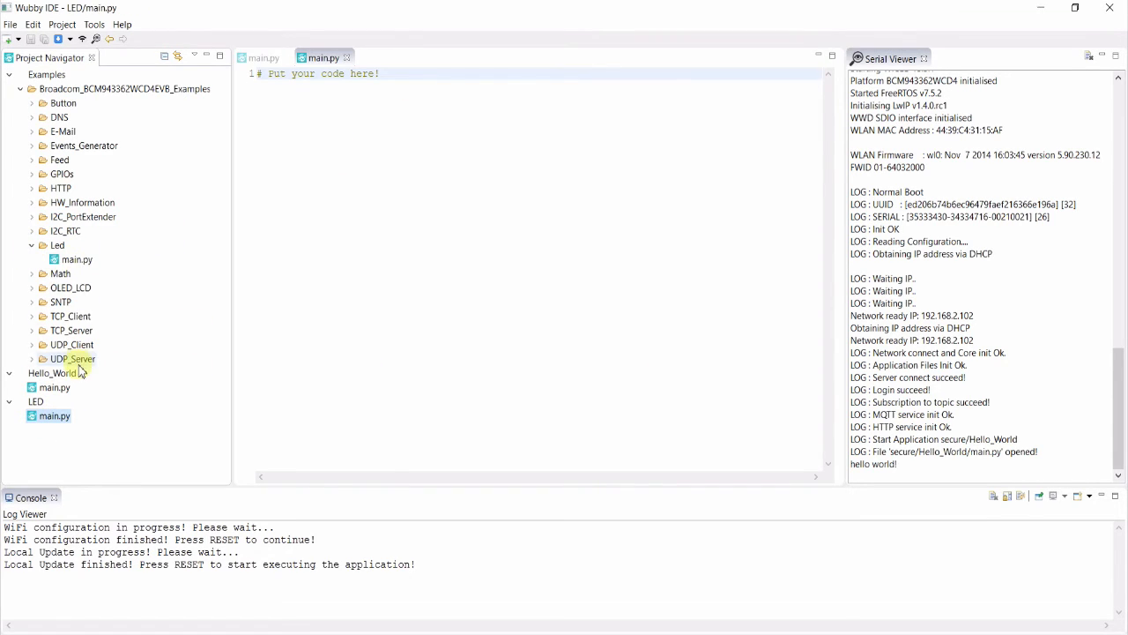
{"action": "double_click", "coordinate": [77, 259]}
{"action": "left_click_drag", "start_coordinate": [375, 197], "coordinate": [199, 57]}
{"action": "key", "text": "ctrl+c"}
{"action": "double_click", "coordinate": [54, 416]}
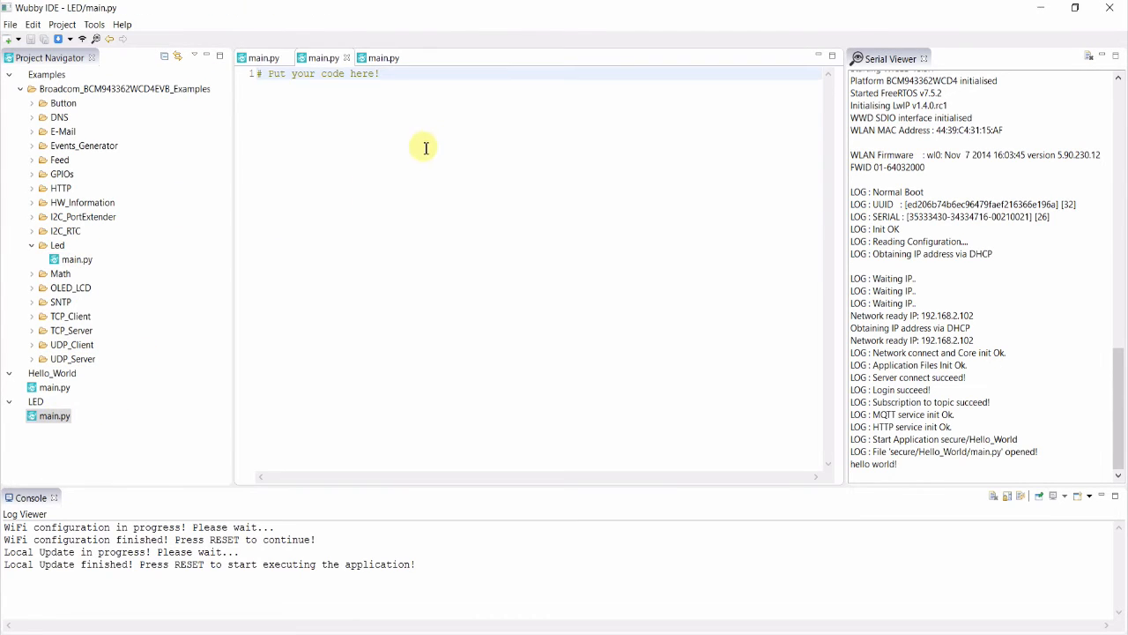
{"action": "left_click_drag", "start_coordinate": [423, 145], "coordinate": [225, 81]}
{"action": "key", "text": "ctrl+v"}
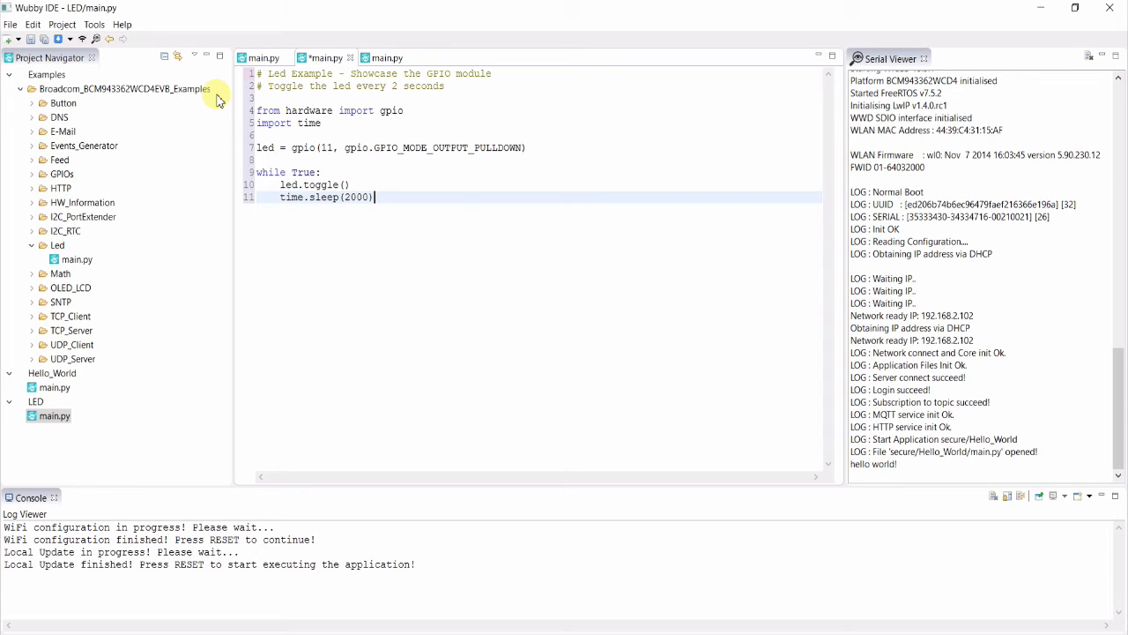
- Save the LED project's main.py, install the LED application locally on the device through port COM3 and dismiss the information messages
{"action": "left_click", "coordinate": [30, 40]}
{"action": "left_click", "coordinate": [69, 40]}
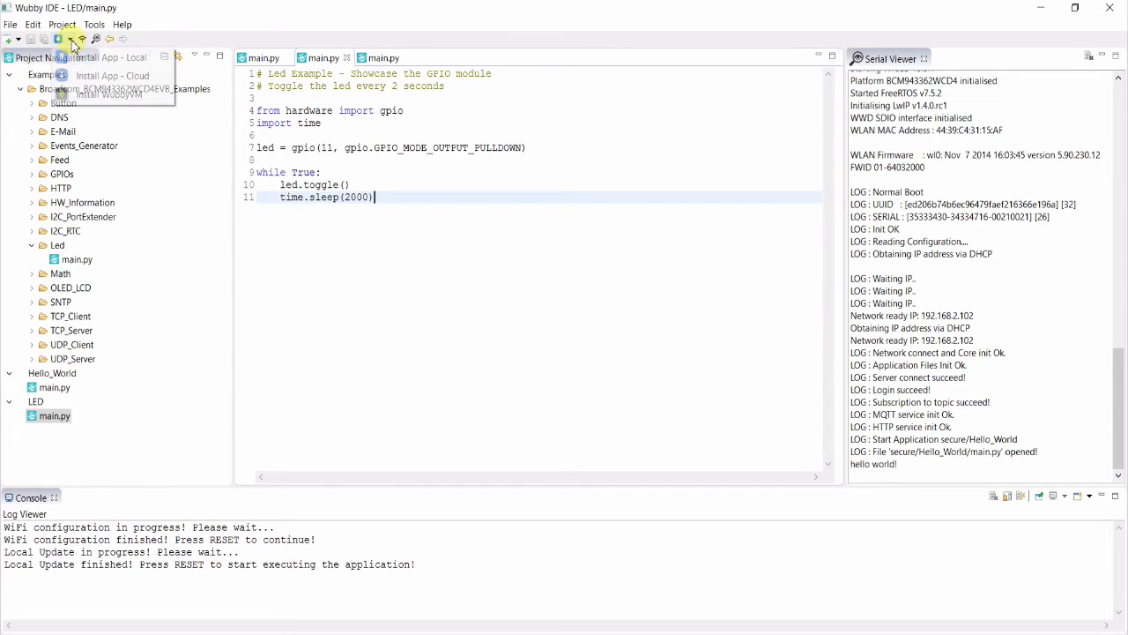
{"action": "left_click", "coordinate": [134, 58]}
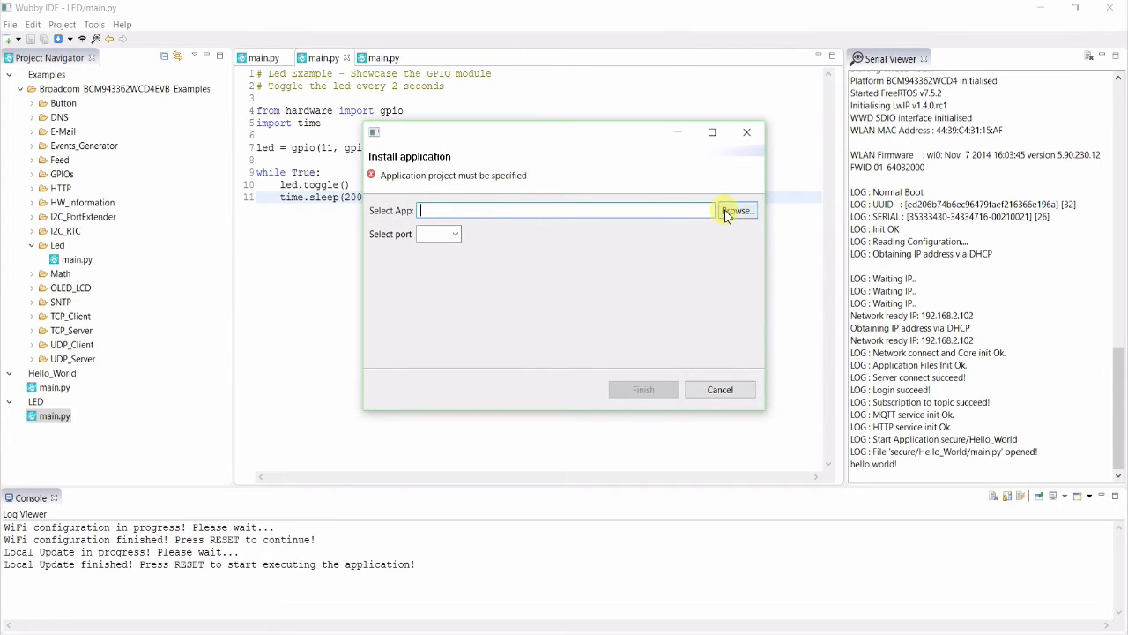
{"action": "left_click", "coordinate": [737, 210]}
{"action": "left_click", "coordinate": [492, 154]}
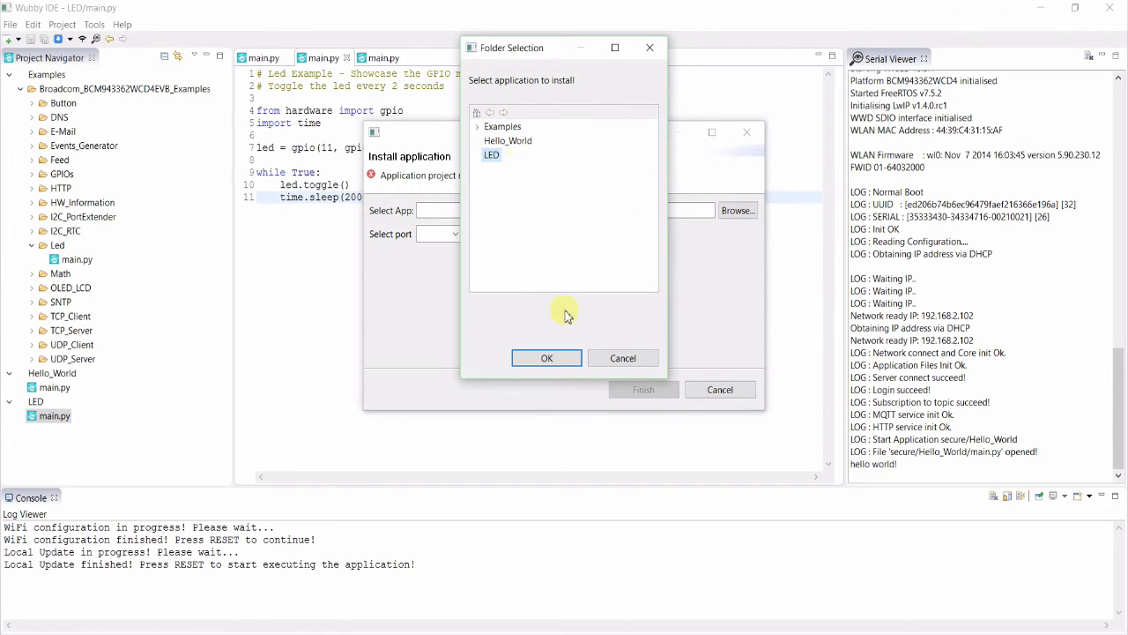
{"action": "left_click", "coordinate": [547, 357]}
{"action": "left_click", "coordinate": [454, 233]}
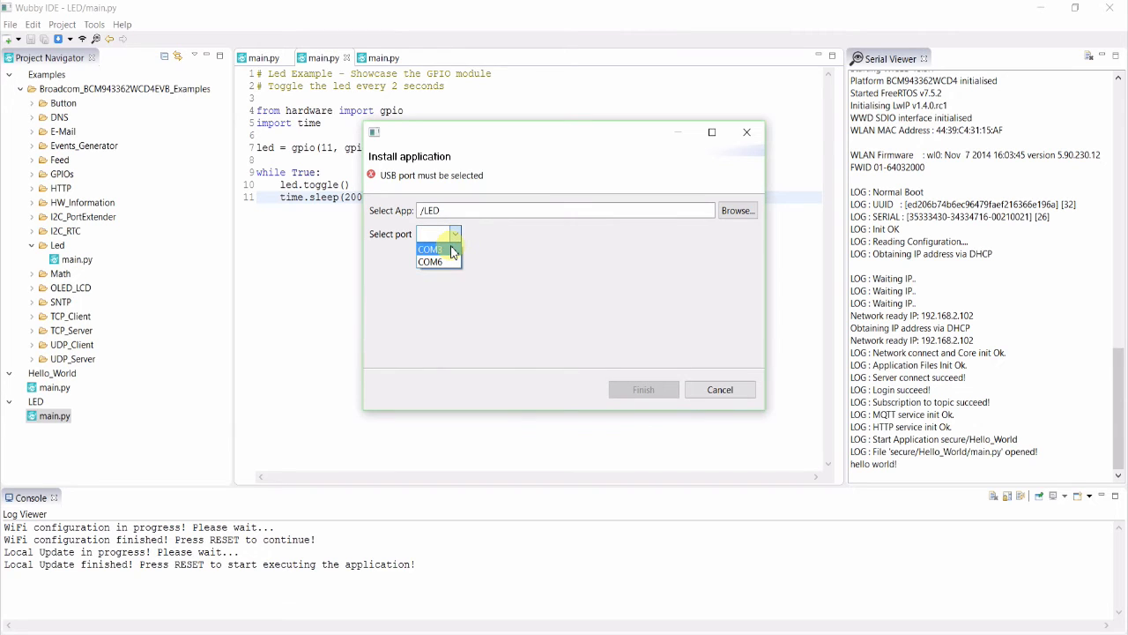
{"action": "left_click", "coordinate": [452, 250]}
{"action": "left_click", "coordinate": [666, 389]}
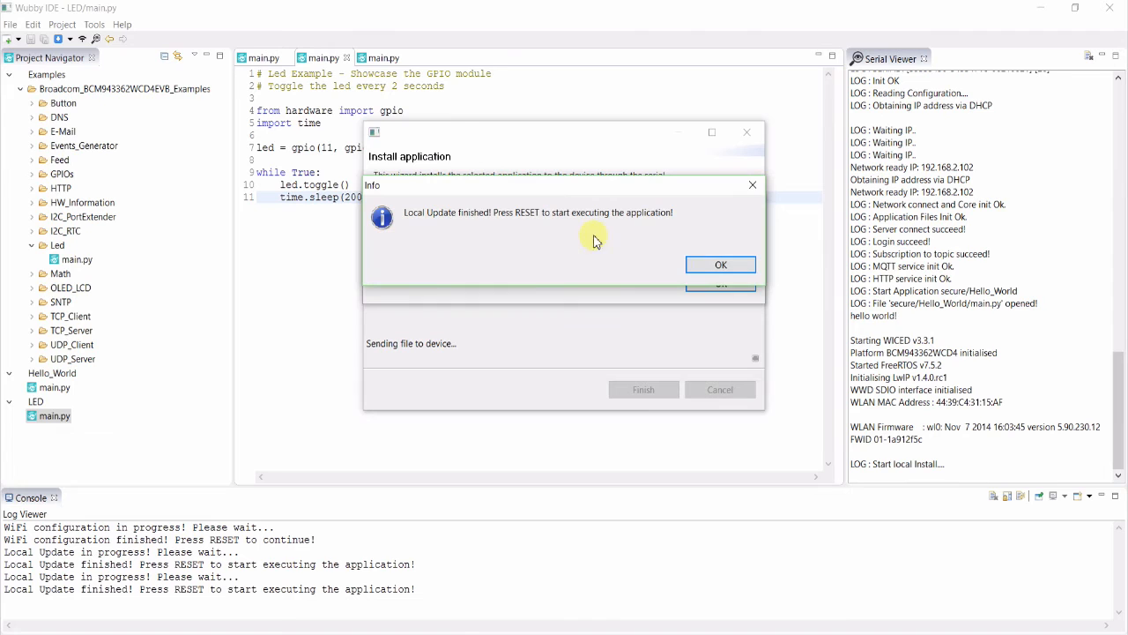
{"action": "left_click", "coordinate": [719, 264]}
{"action": "left_click", "coordinate": [725, 282]}
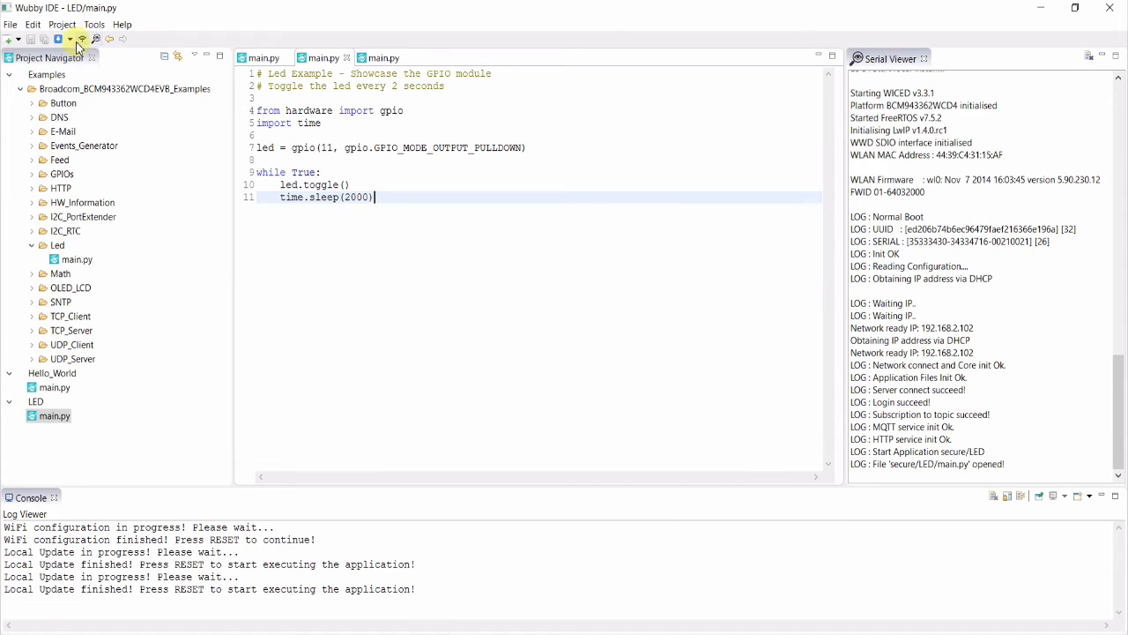
- Start a cloud installation of the LED application and proceed to the developer account page of the wizard
{"action": "left_click", "coordinate": [71, 40]}
{"action": "left_click", "coordinate": [84, 76]}
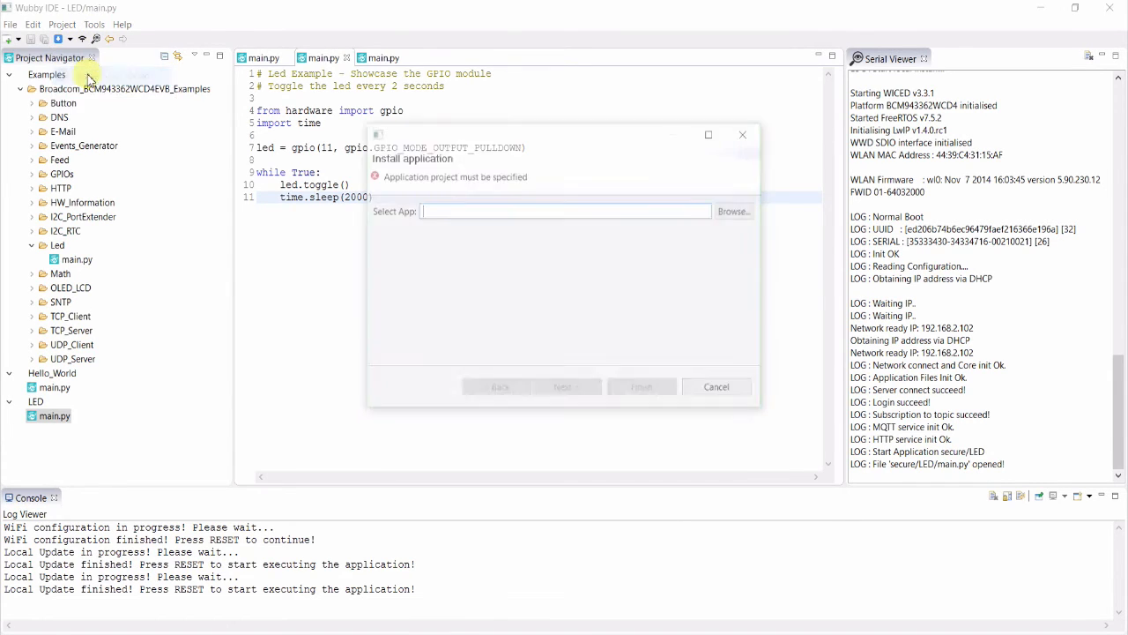
{"action": "left_click", "coordinate": [738, 211]}
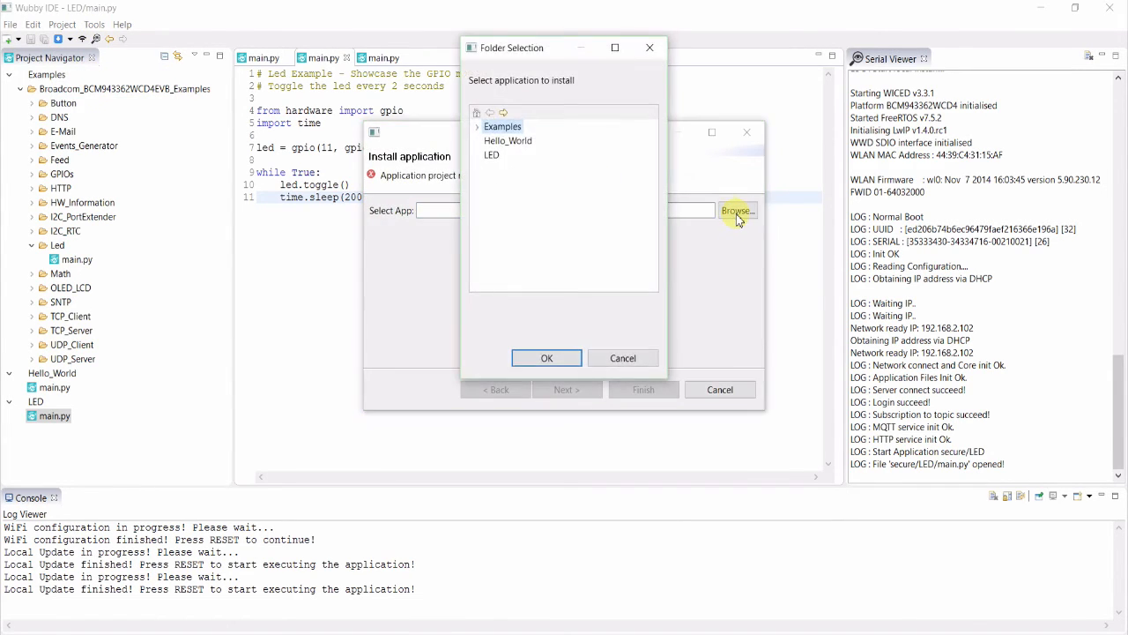
{"action": "left_click", "coordinate": [497, 156]}
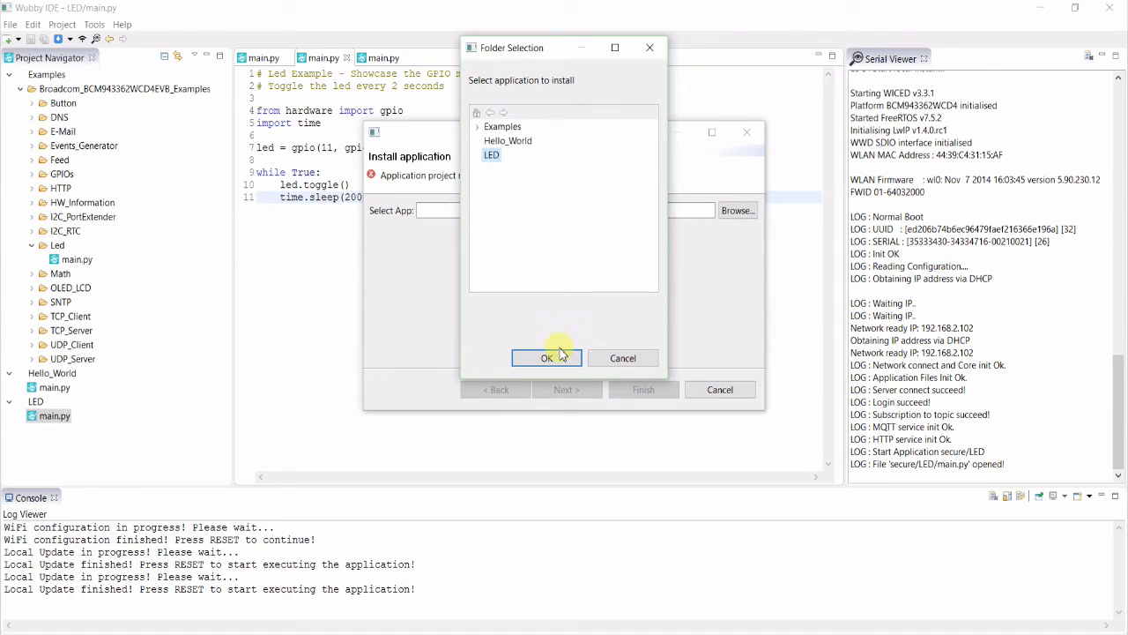
{"action": "left_click", "coordinate": [559, 358]}
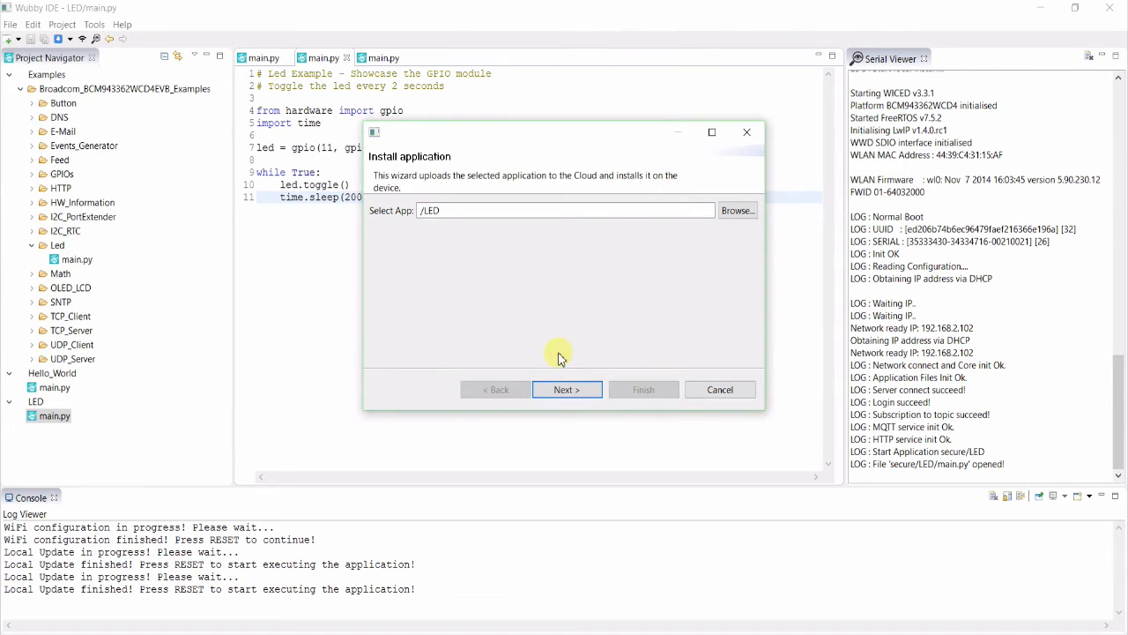
{"action": "left_click", "coordinate": [581, 394]}
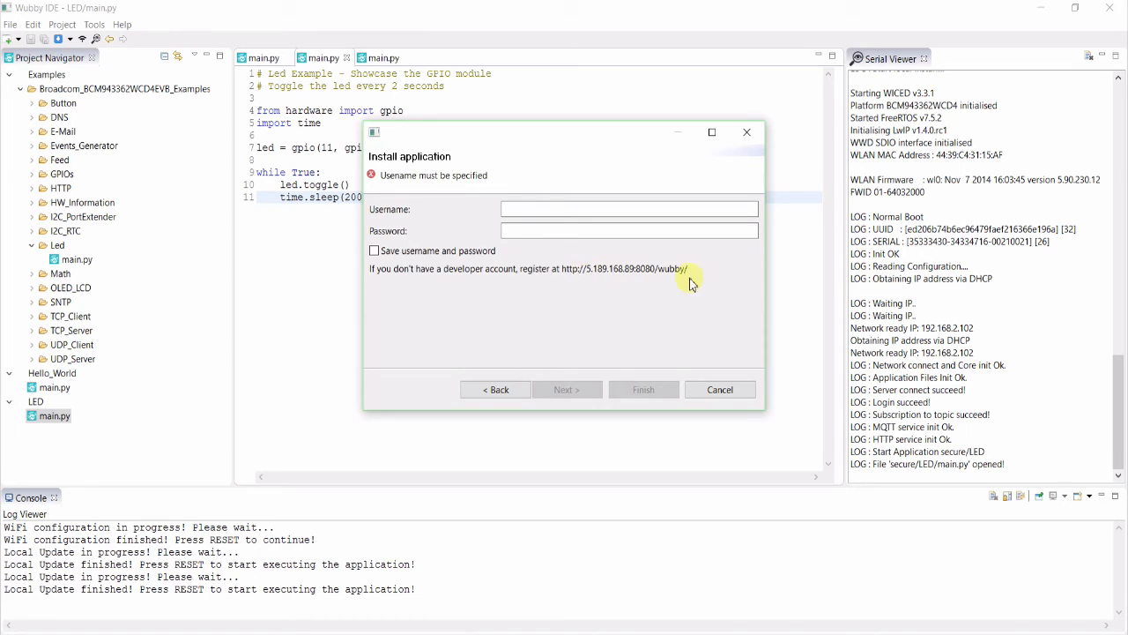
- Switch to the browser and open the Wubby cloud site at 5.189.168.89:8080/wubby in a new tab
{"action": "left_click", "coordinate": [147, 622]}
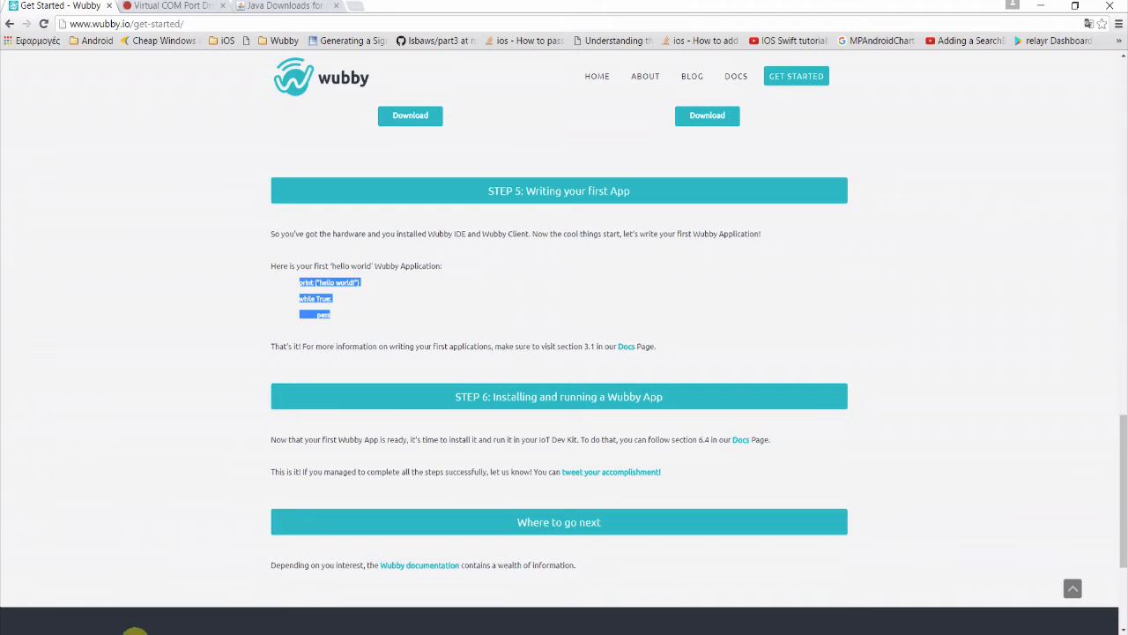
{"action": "left_click", "coordinate": [355, 7]}
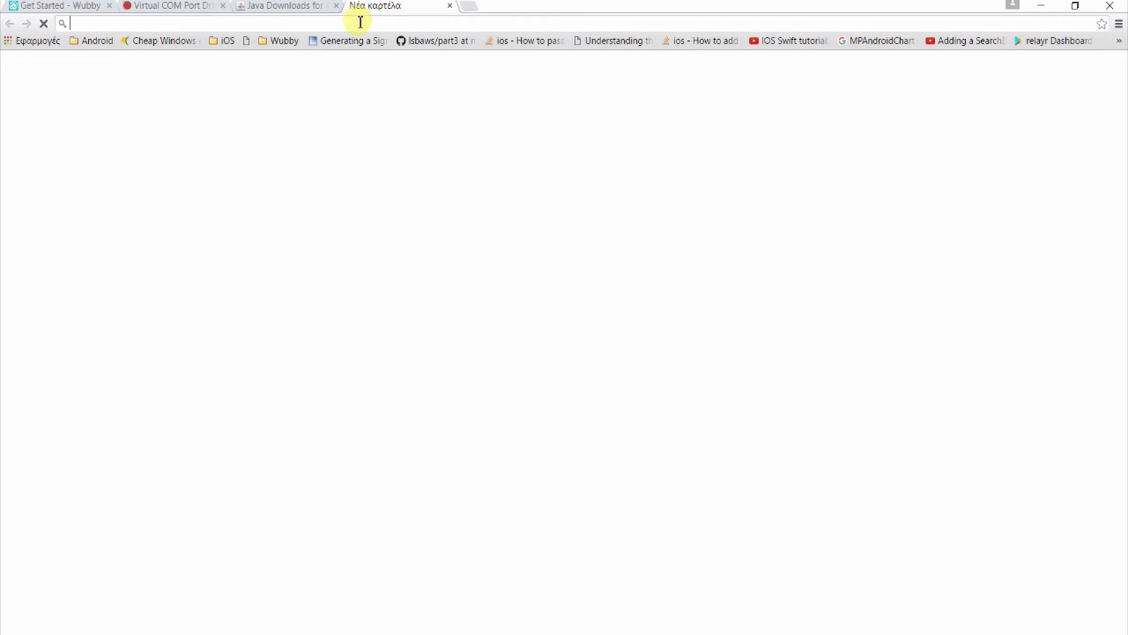
{"action": "type", "text": "5"}
{"action": "key", "text": "Return"}
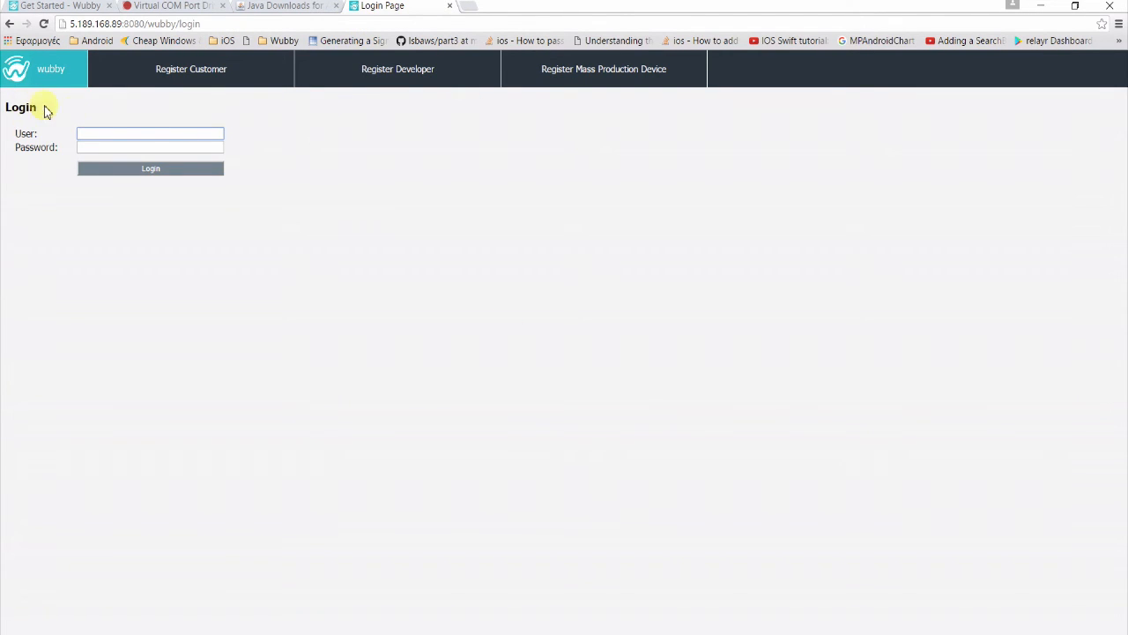
- Look through the customer, developer and mass production device registration pages, ending on developer registration
{"action": "left_click", "coordinate": [203, 72]}
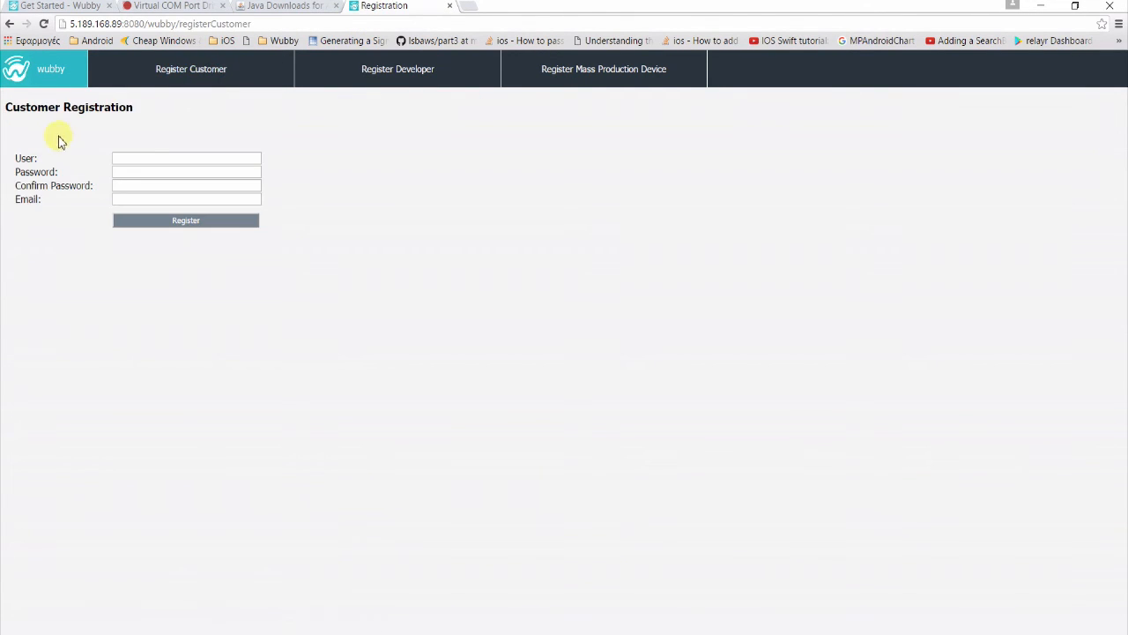
{"action": "left_click", "coordinate": [408, 77]}
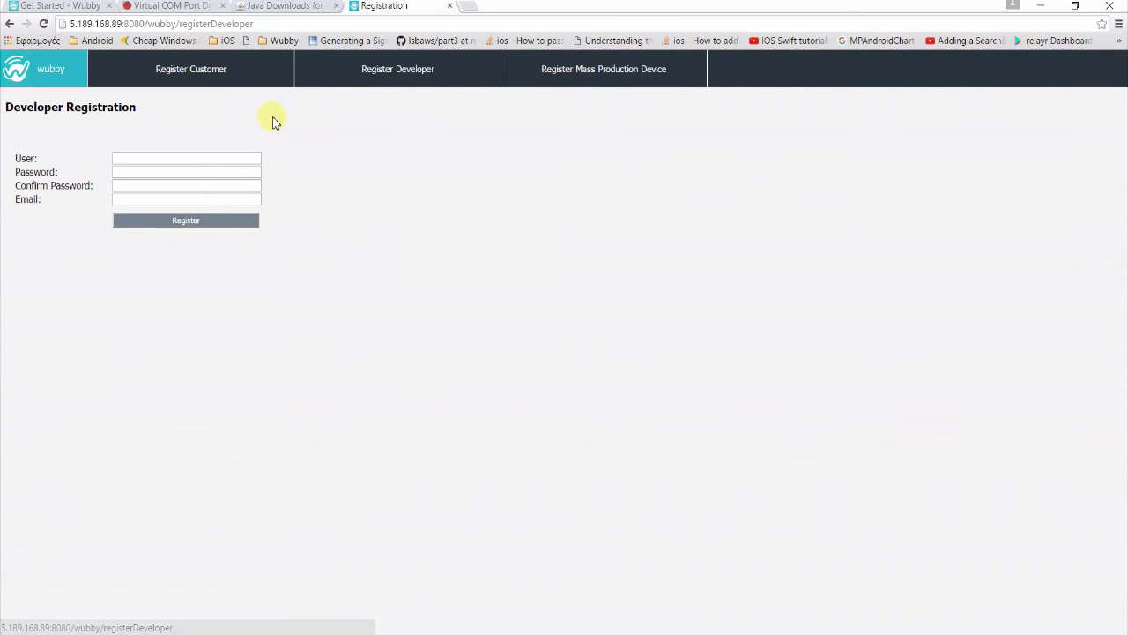
{"action": "left_click", "coordinate": [559, 69]}
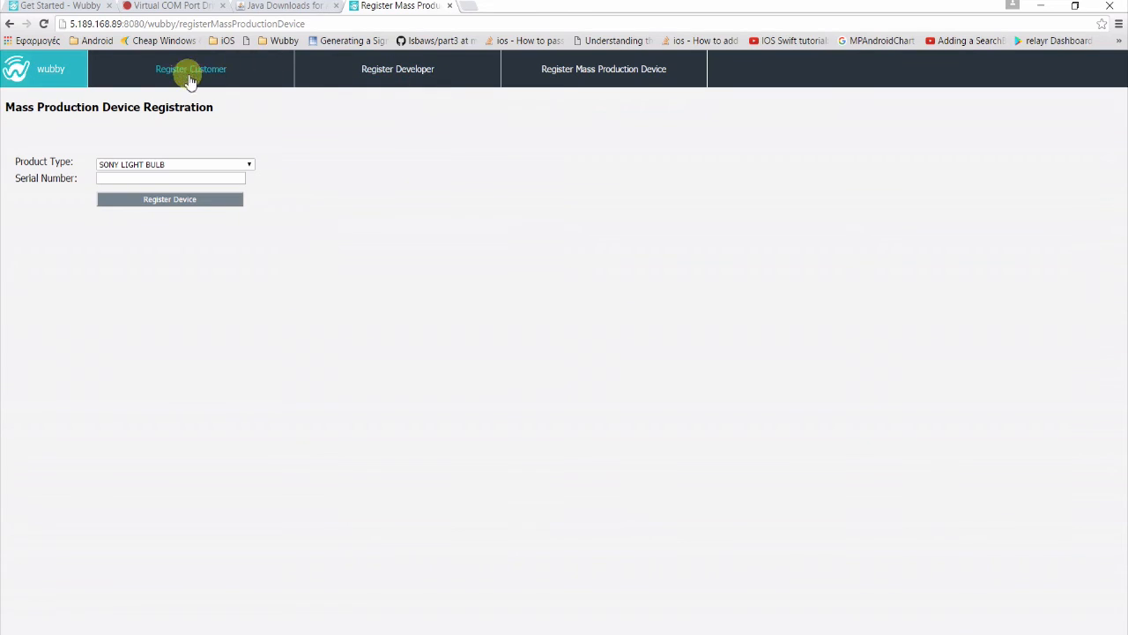
{"action": "left_click", "coordinate": [384, 72]}
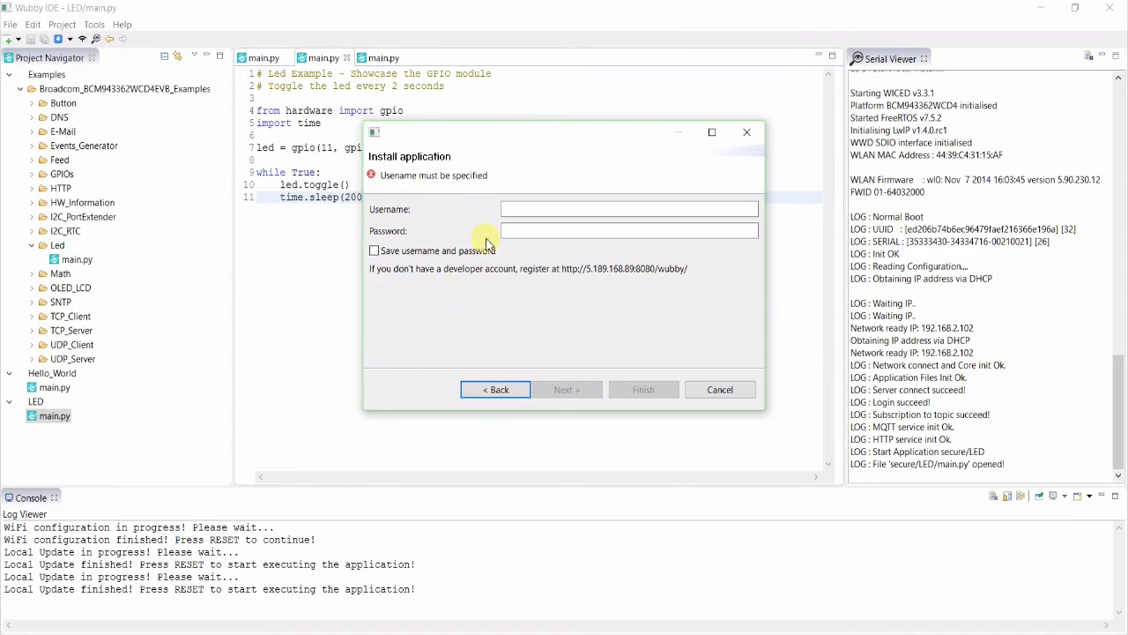
- Back in the Wubby IDE install wizard, enter the username new_developer and the account password, enable saving the credentials and finish
{"action": "left_click", "coordinate": [527, 208]}
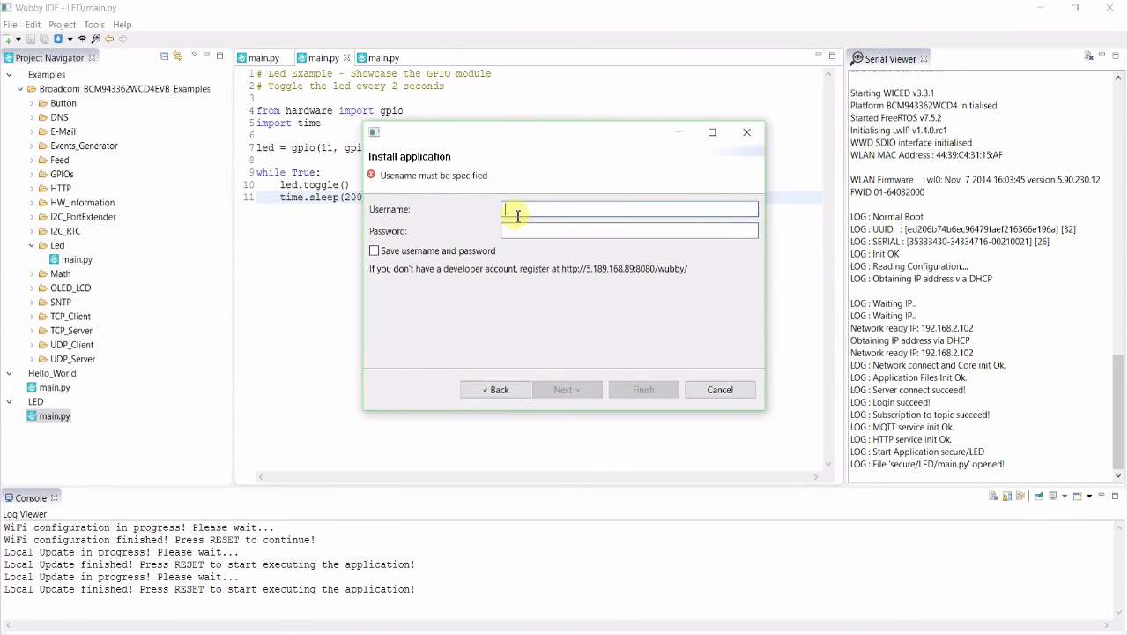
{"action": "type", "text": "NE"}
{"action": "key", "text": "BackSpace"}
{"action": "key", "text": "BackSpace"}
{"action": "type", "text": "ne"}
{"action": "key", "text": "Tab"}
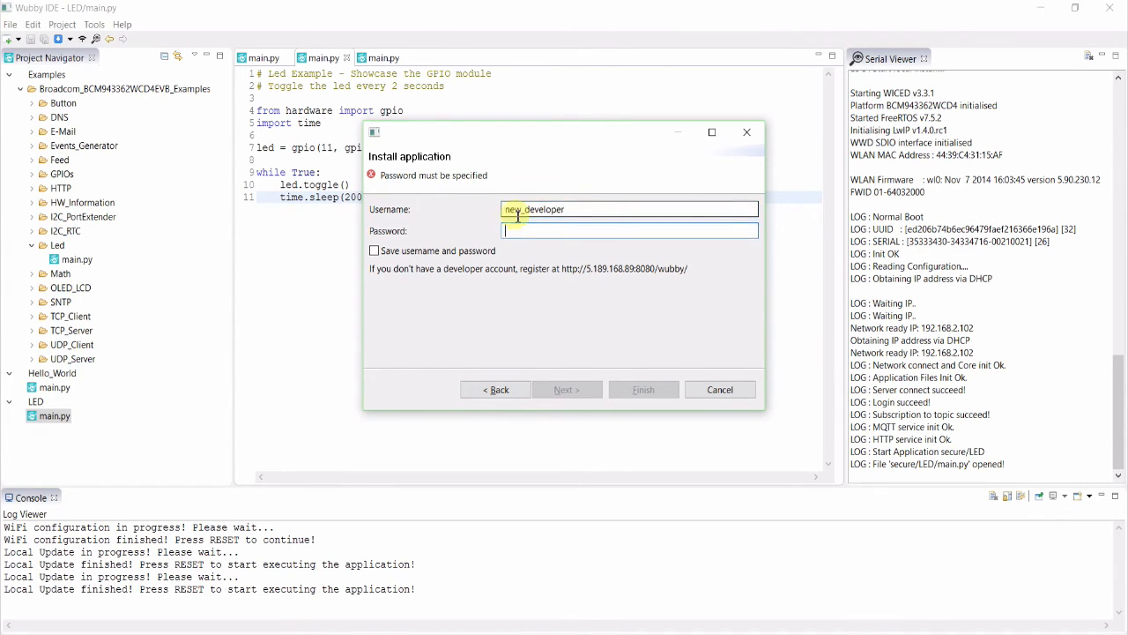
{"action": "type", "text": "**"}
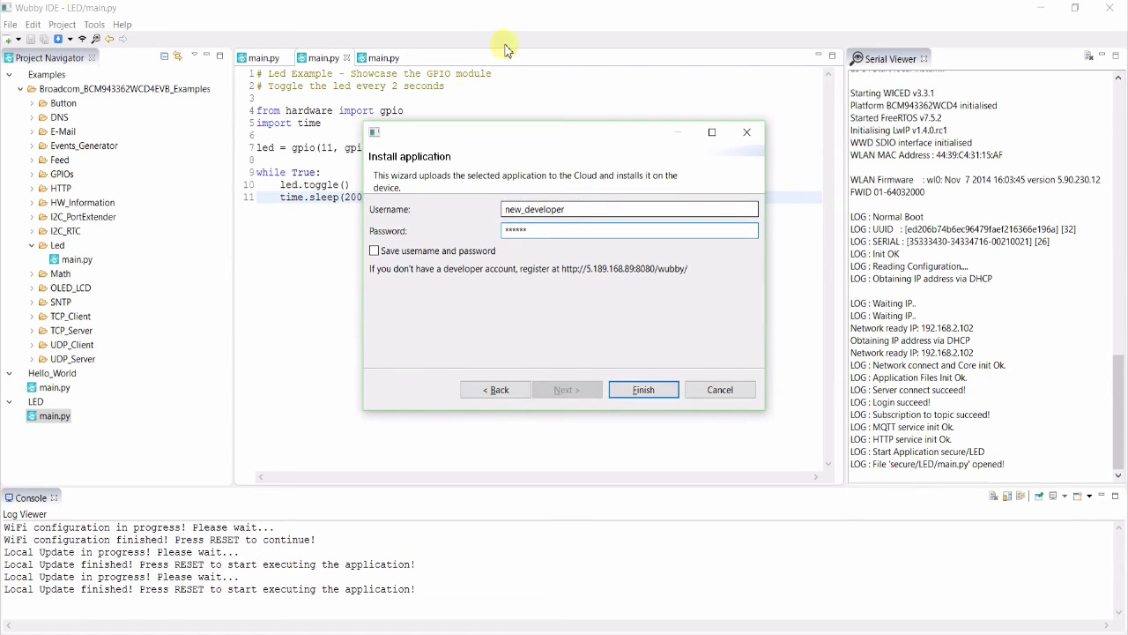
{"action": "left_click", "coordinate": [476, 252]}
{"action": "left_click", "coordinate": [640, 392]}
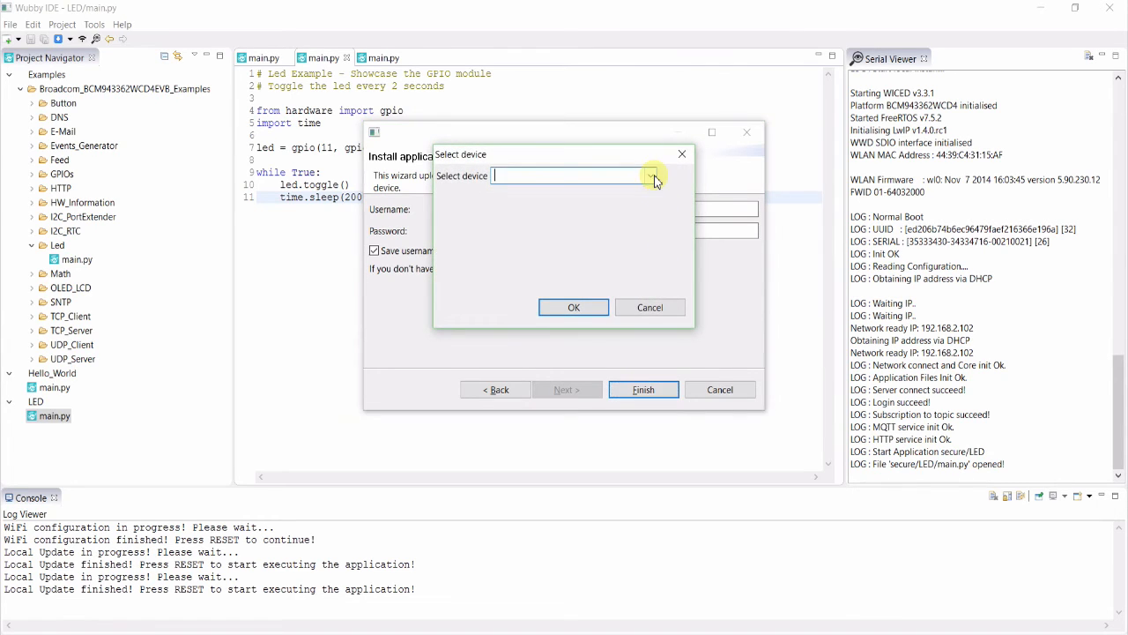
- Select the device whose UUID matches the serial log as the installation target and confirm the cloud upload
{"action": "left_click", "coordinate": [649, 176]}
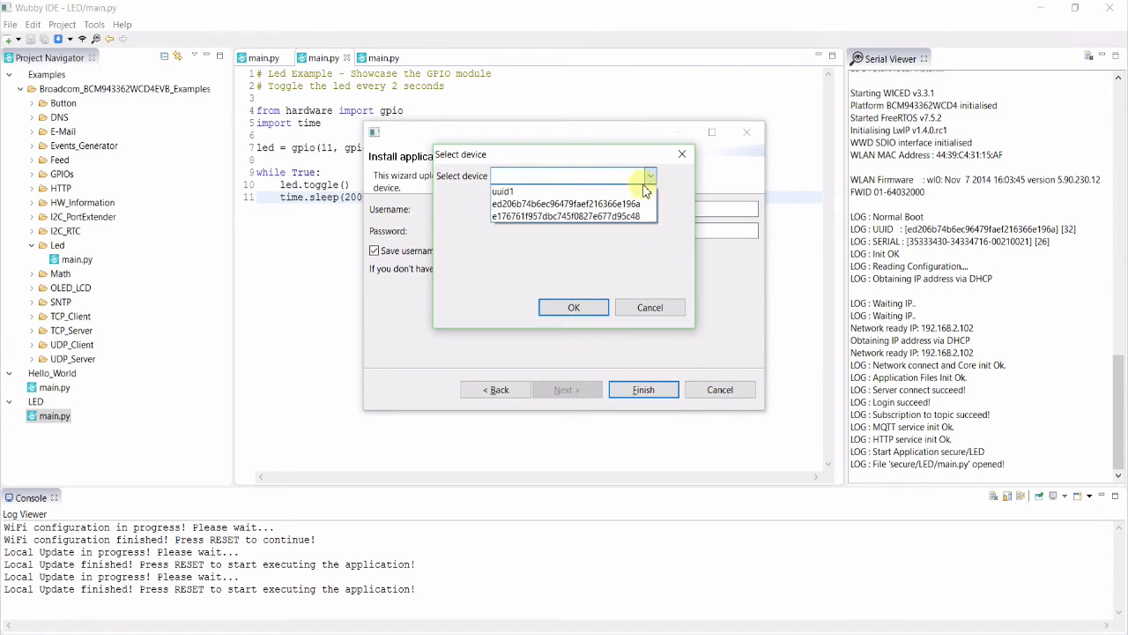
{"action": "left_click", "coordinate": [569, 204]}
{"action": "left_click", "coordinate": [587, 312]}
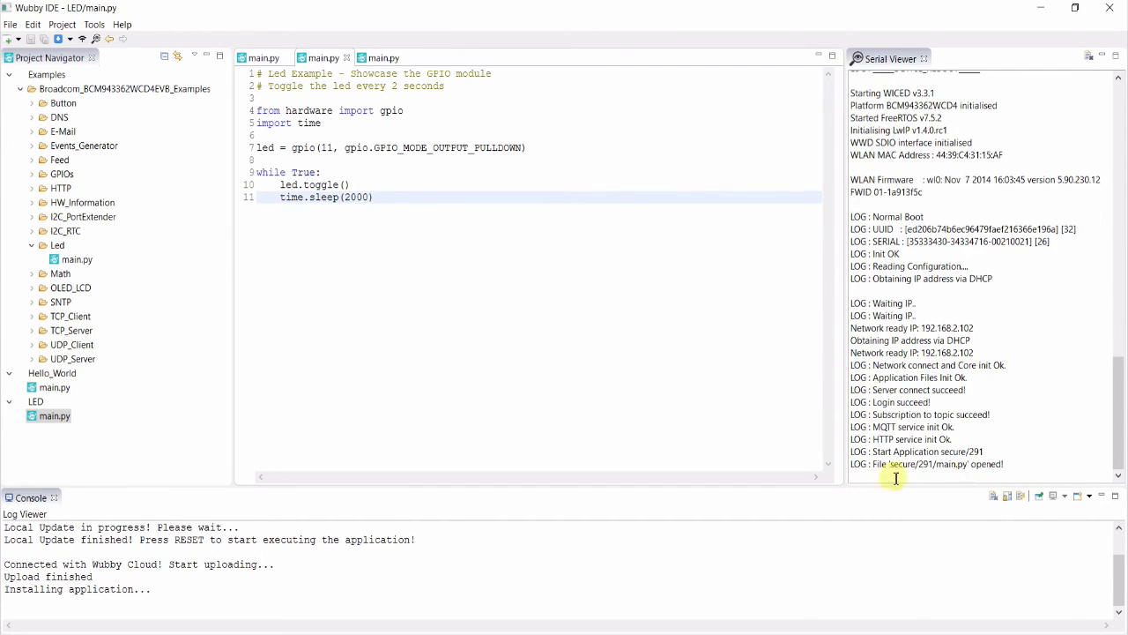
- Switch to the browser and log in to the Wubby cloud site as new_developer with the account password
{"action": "left_click", "coordinate": [142, 628]}
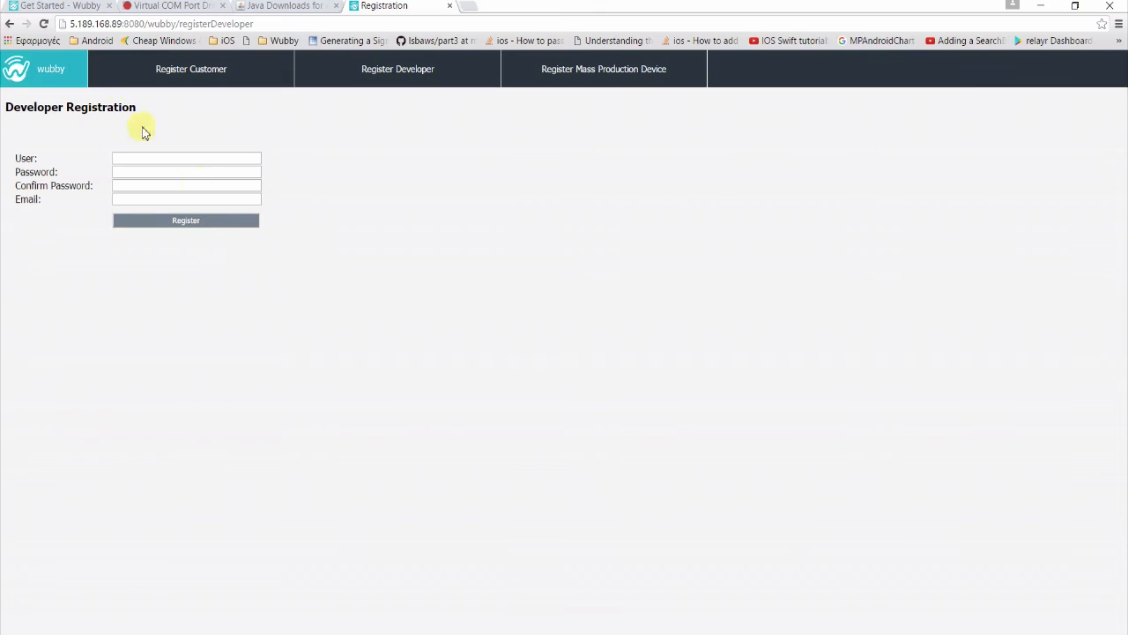
{"action": "left_click", "coordinate": [50, 71]}
{"action": "left_click", "coordinate": [145, 132]}
{"action": "type", "text": "n"}
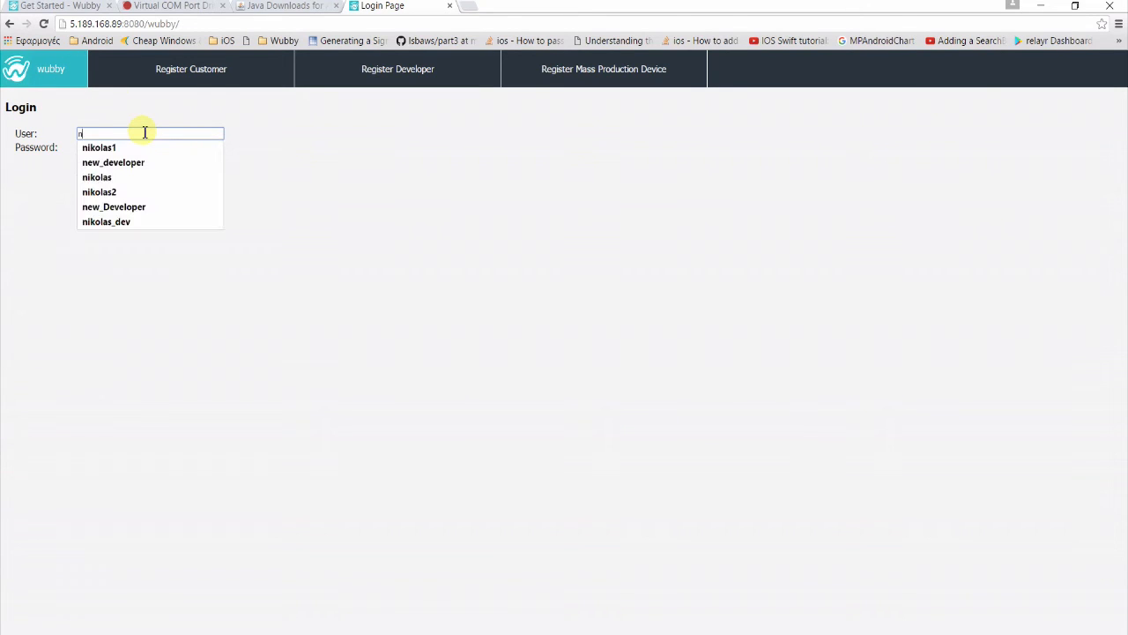
{"action": "type", "text": "ew_developer"}
{"action": "key", "text": "Tab"}
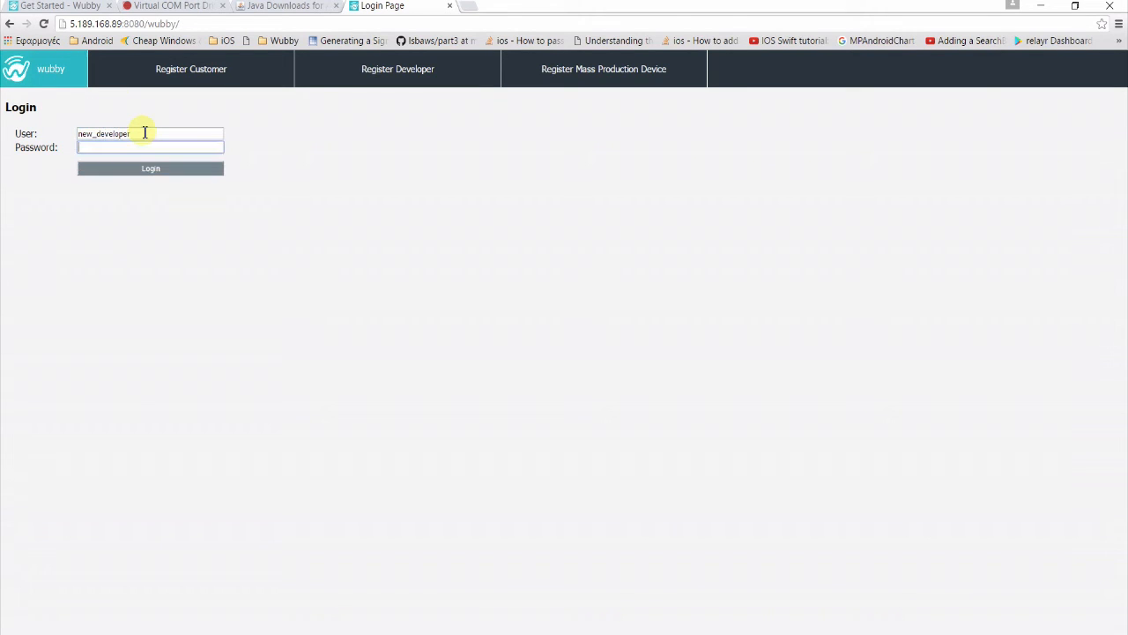
{"action": "key", "text": "Return"}
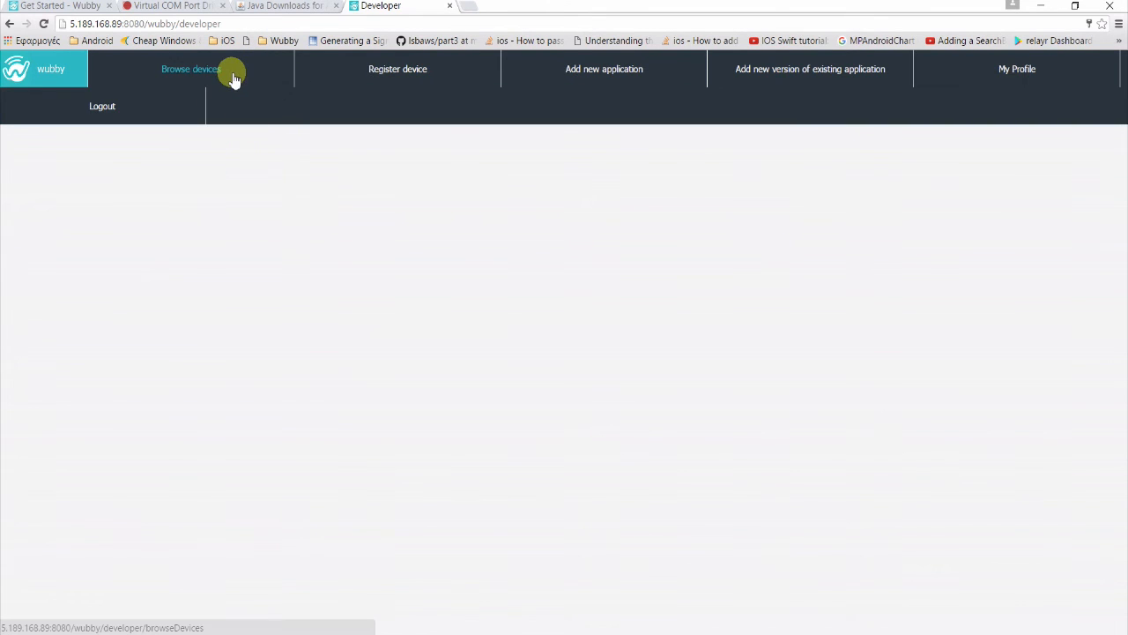
- Browse the registered devices and open the uploaded applications of the device whose current application is LED v2
{"action": "left_click", "coordinate": [234, 79]}
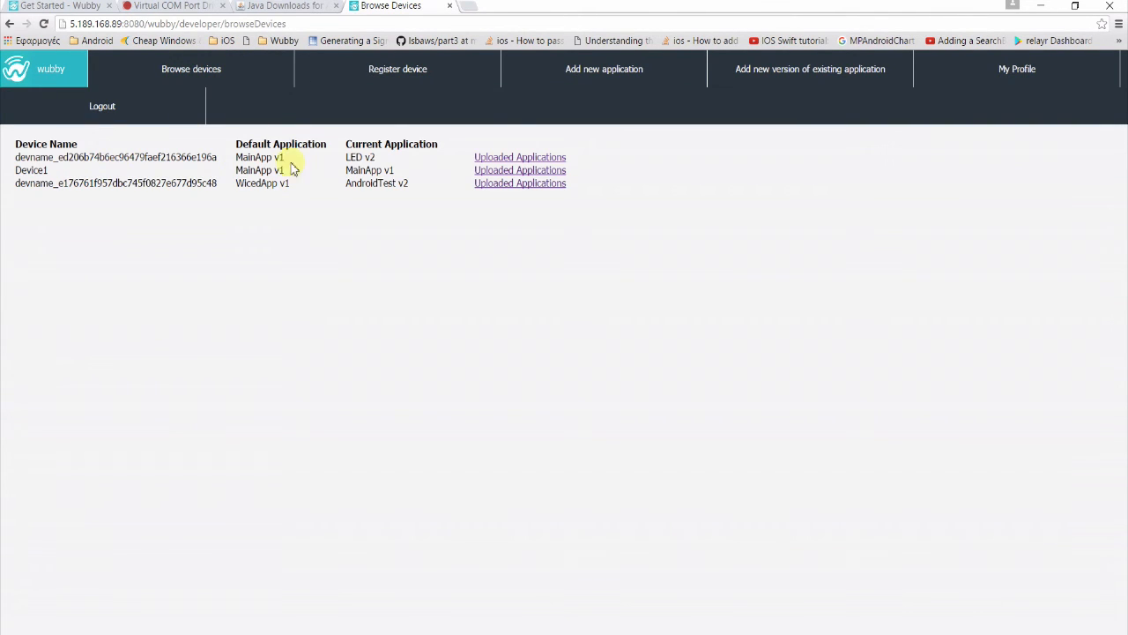
{"action": "left_click_drag", "start_coordinate": [382, 158], "coordinate": [342, 157]}
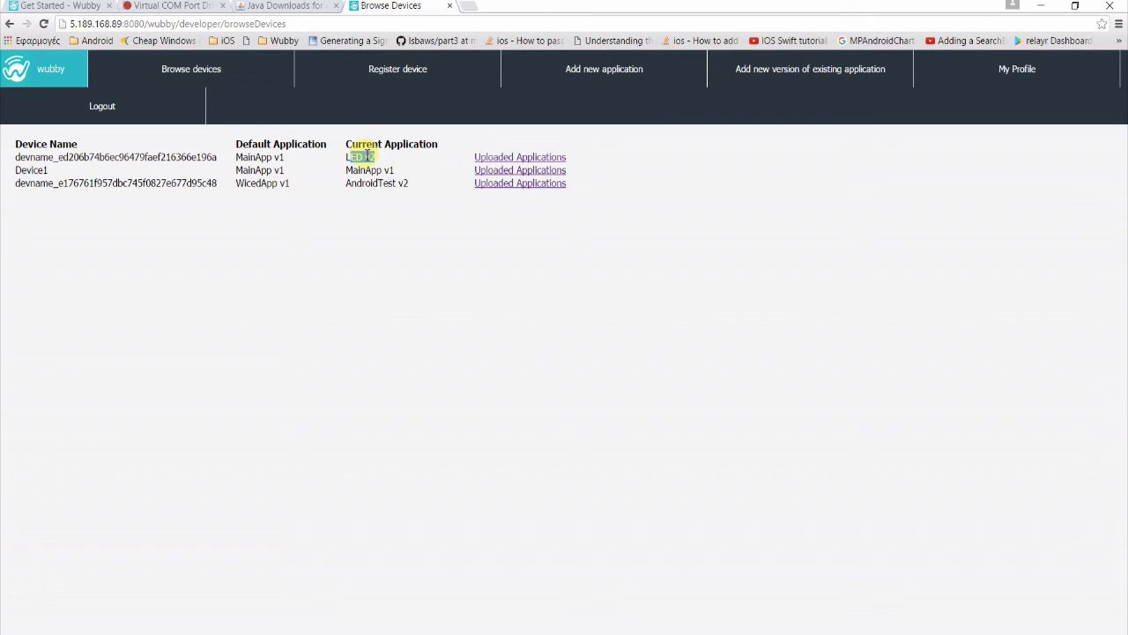
{"action": "left_click", "coordinate": [504, 157]}
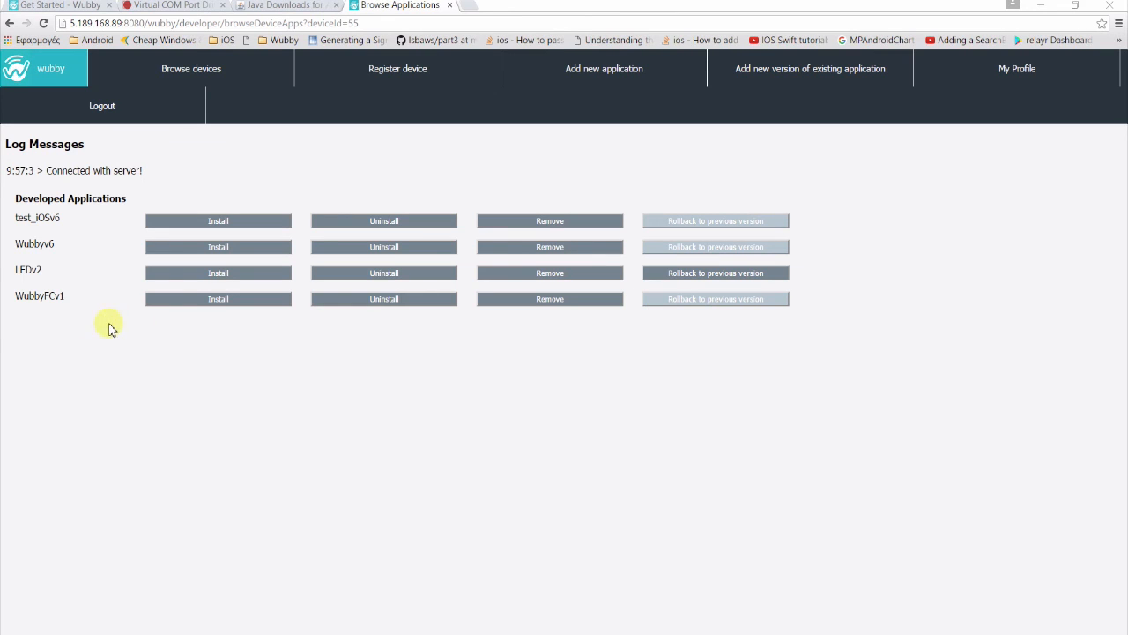
- Install LEDv2 on the device from the cloud and uninstall it again, accepting the message after each command
{"action": "left_click", "coordinate": [219, 278]}
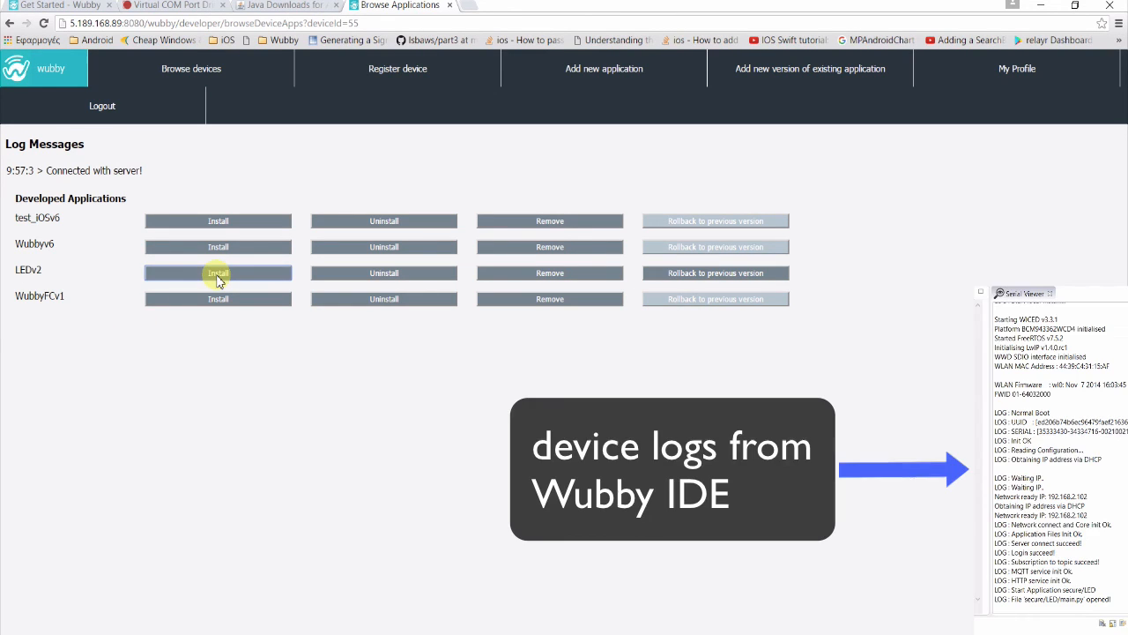
{"action": "left_click", "coordinate": [714, 81]}
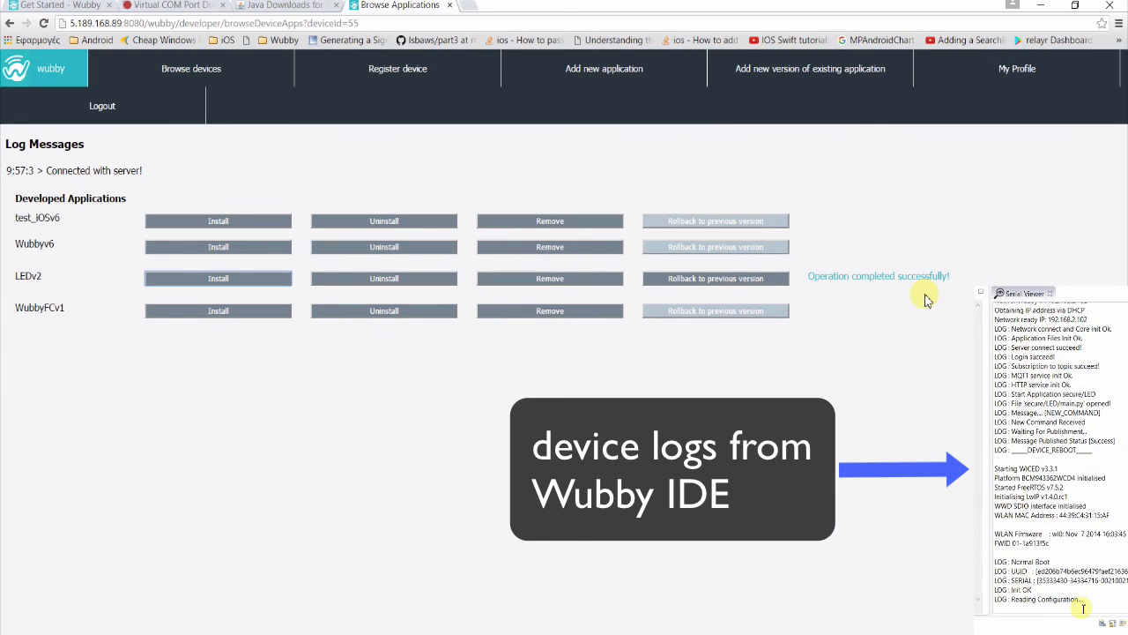
{"action": "left_click", "coordinate": [382, 281]}
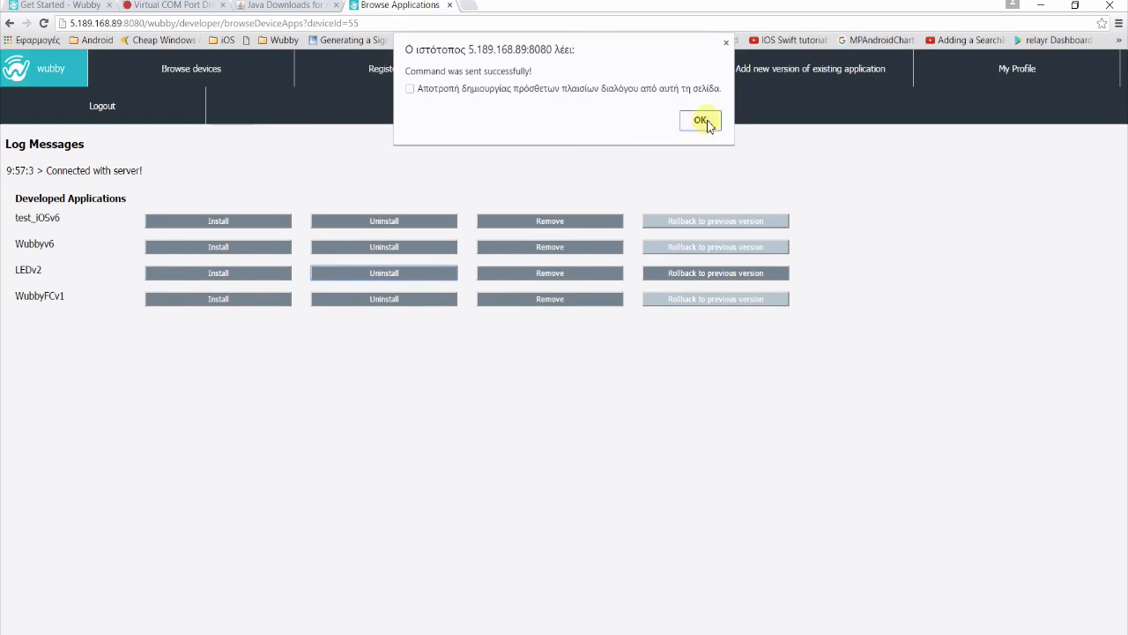
{"action": "left_click", "coordinate": [699, 123]}
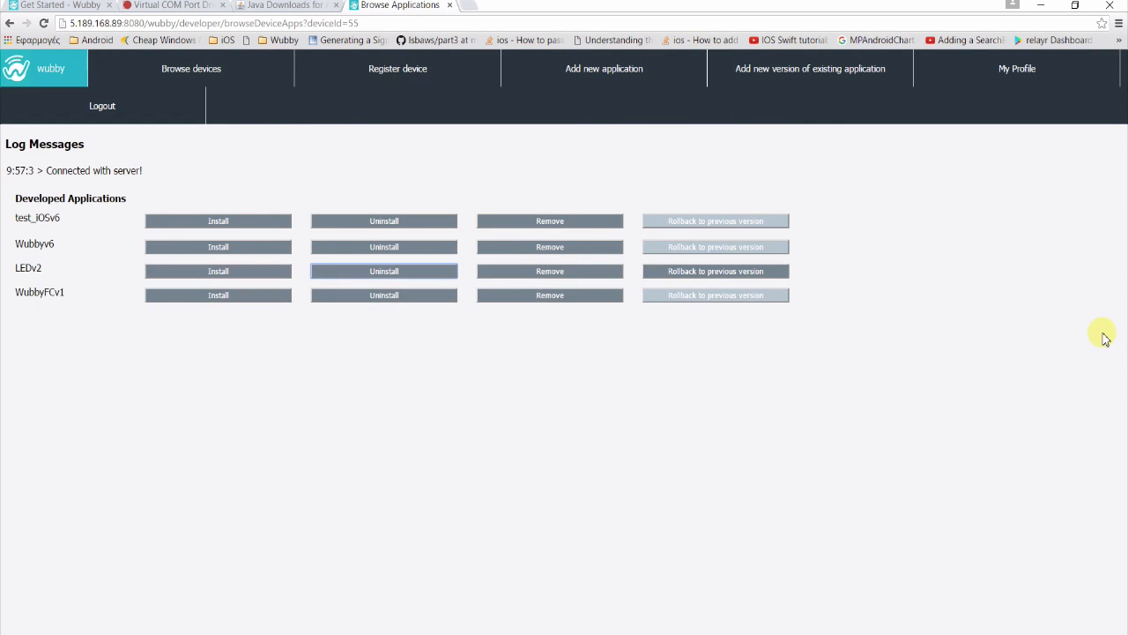
- Roll LEDv2 back to its previous version and remove the LED application from the developed applications, accepting the message after each command
{"action": "left_click", "coordinate": [719, 278]}
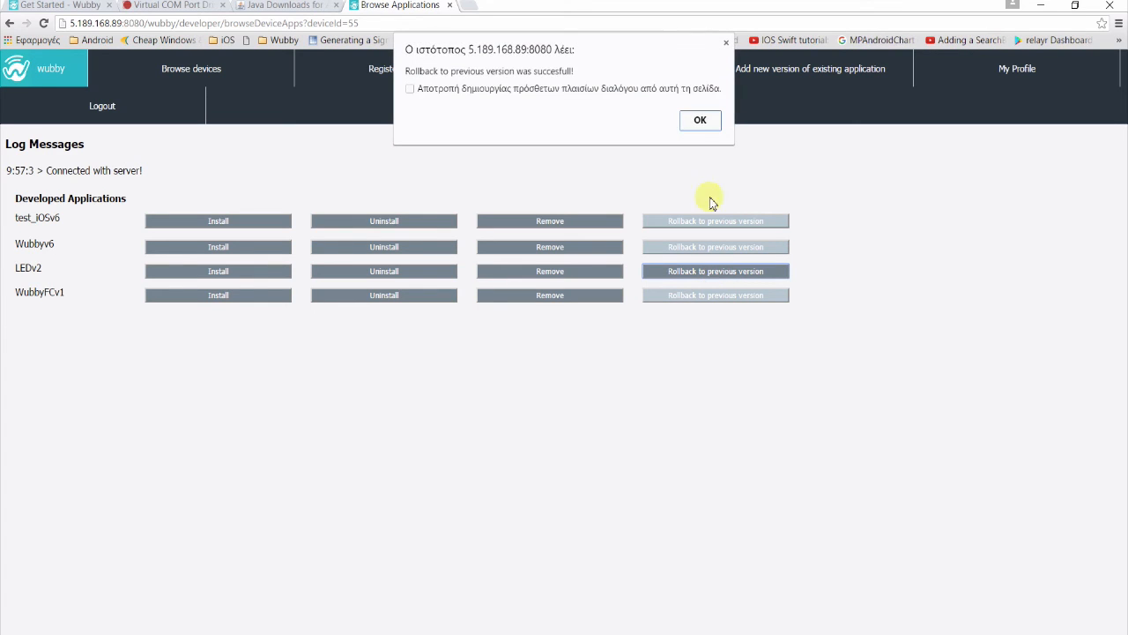
{"action": "left_click", "coordinate": [702, 122]}
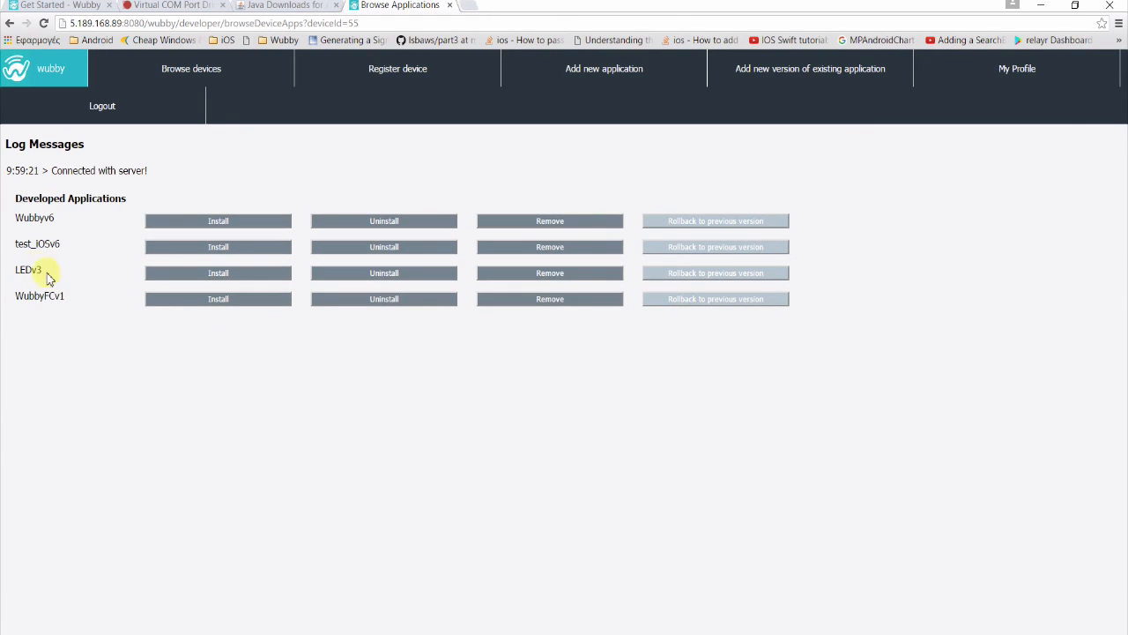
{"action": "left_click", "coordinate": [553, 274]}
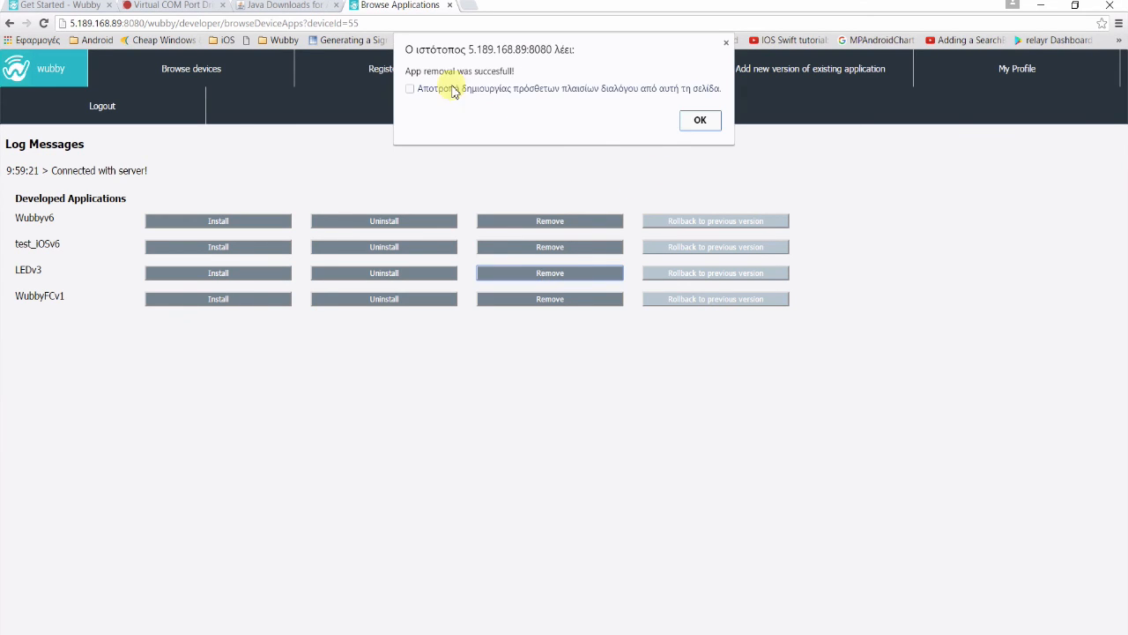
{"action": "left_click", "coordinate": [698, 122]}
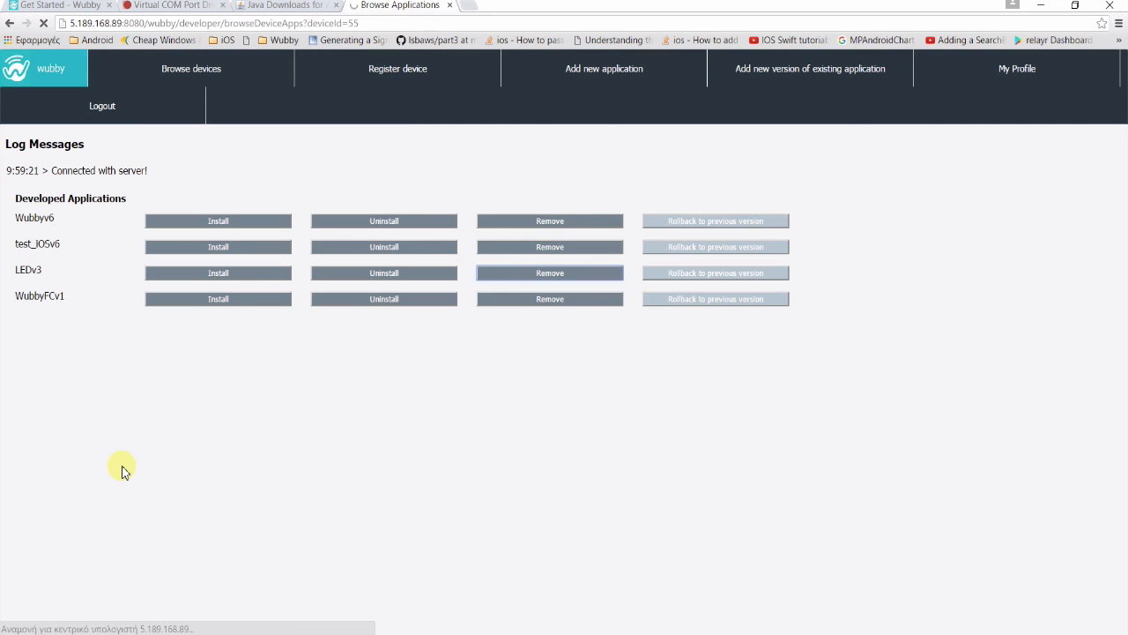
- View the pages for registering a device, adding an application and adding an application version, and the developer profile
{"action": "left_click", "coordinate": [421, 81]}
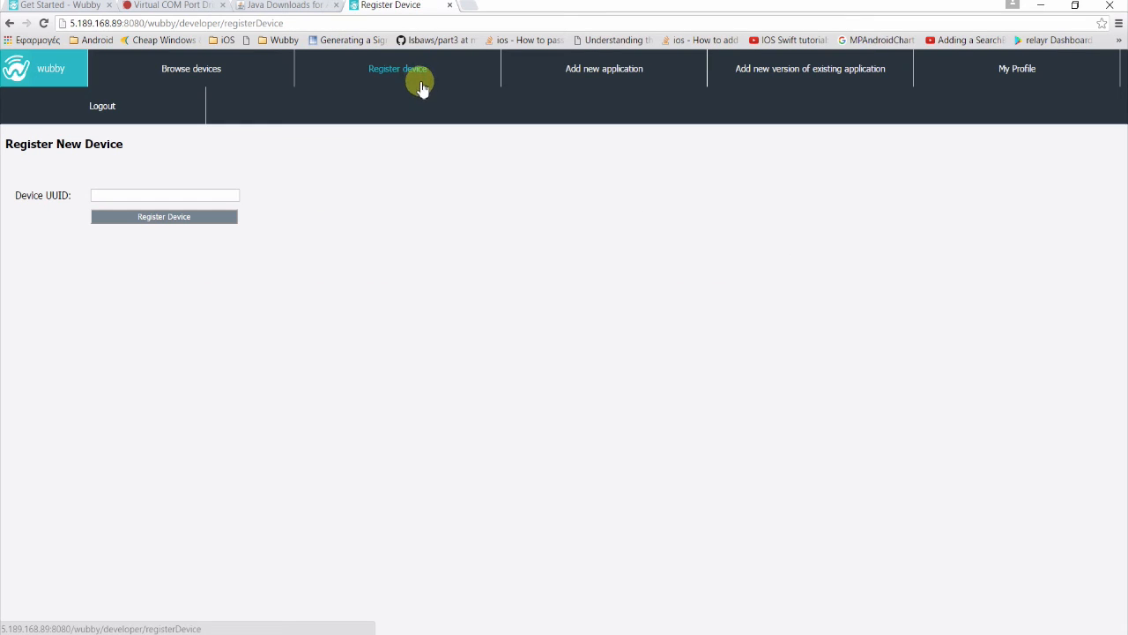
{"action": "left_click", "coordinate": [617, 78]}
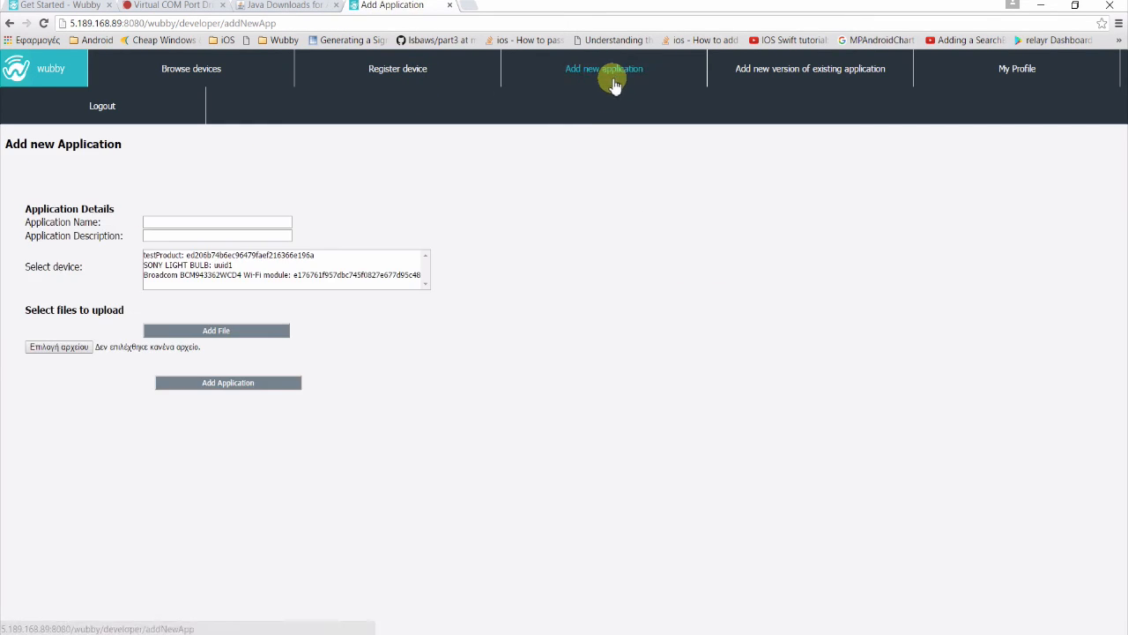
{"action": "left_click", "coordinate": [836, 79]}
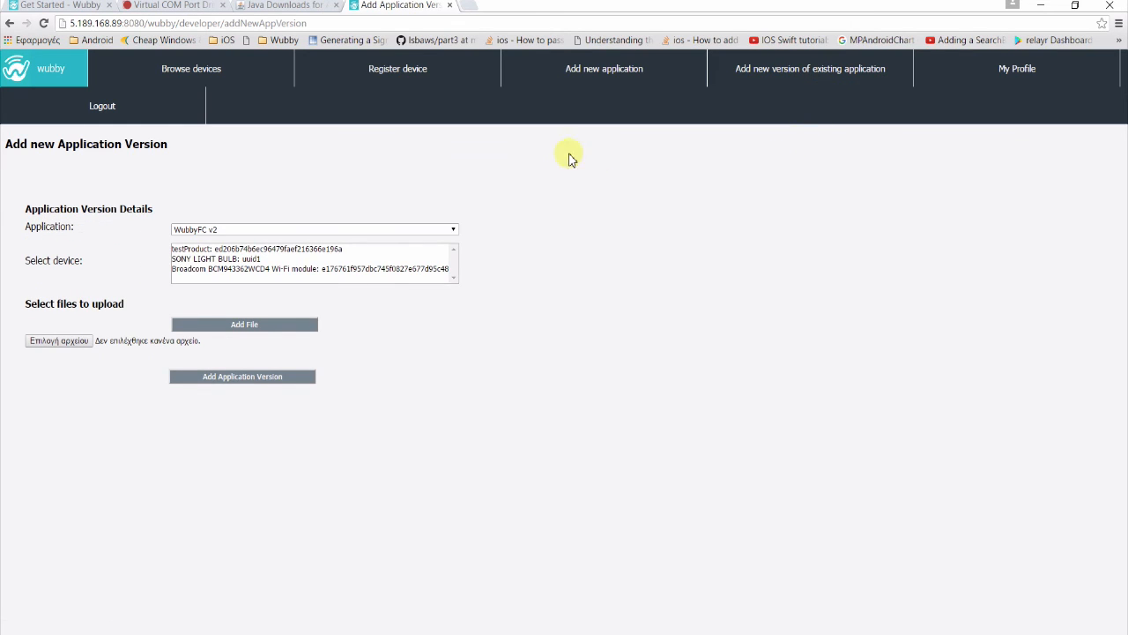
{"action": "left_click", "coordinate": [987, 77]}
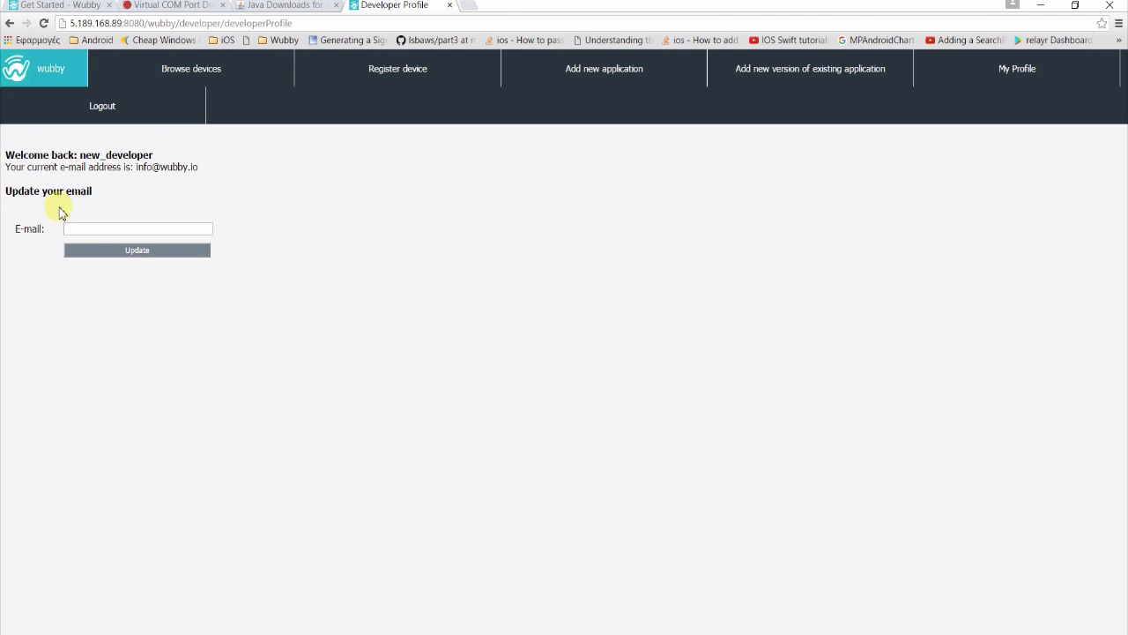
- Log out of the developer account and log in to the Wubby site with the customer account's username and password
{"action": "left_click", "coordinate": [100, 106]}
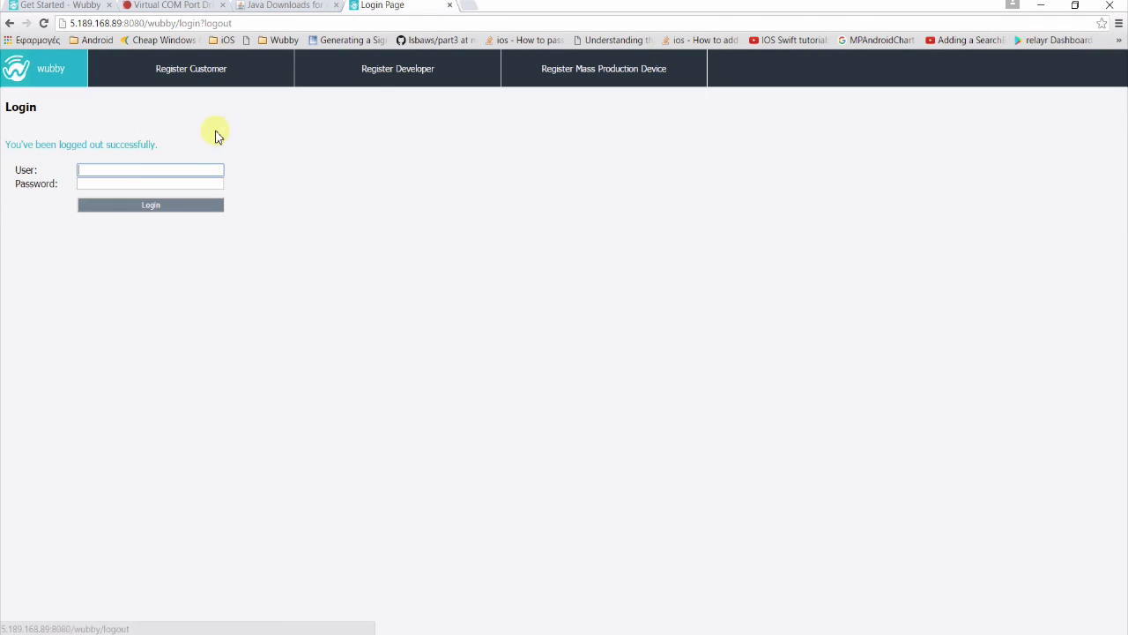
{"action": "type", "text": "nikolas1"}
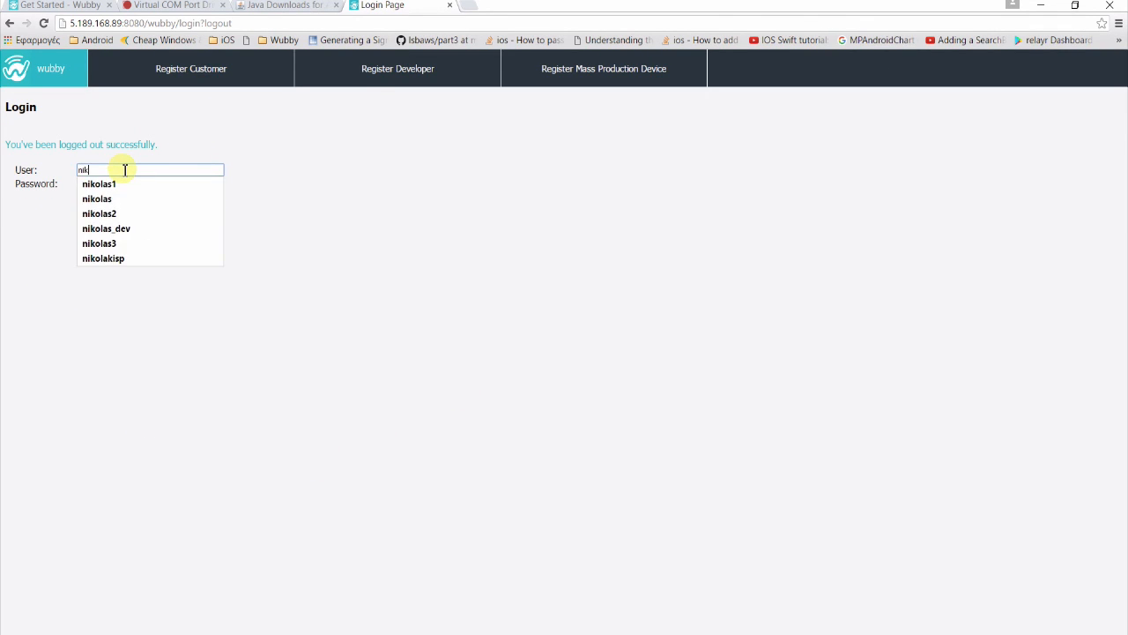
{"action": "key", "text": "Tab"}
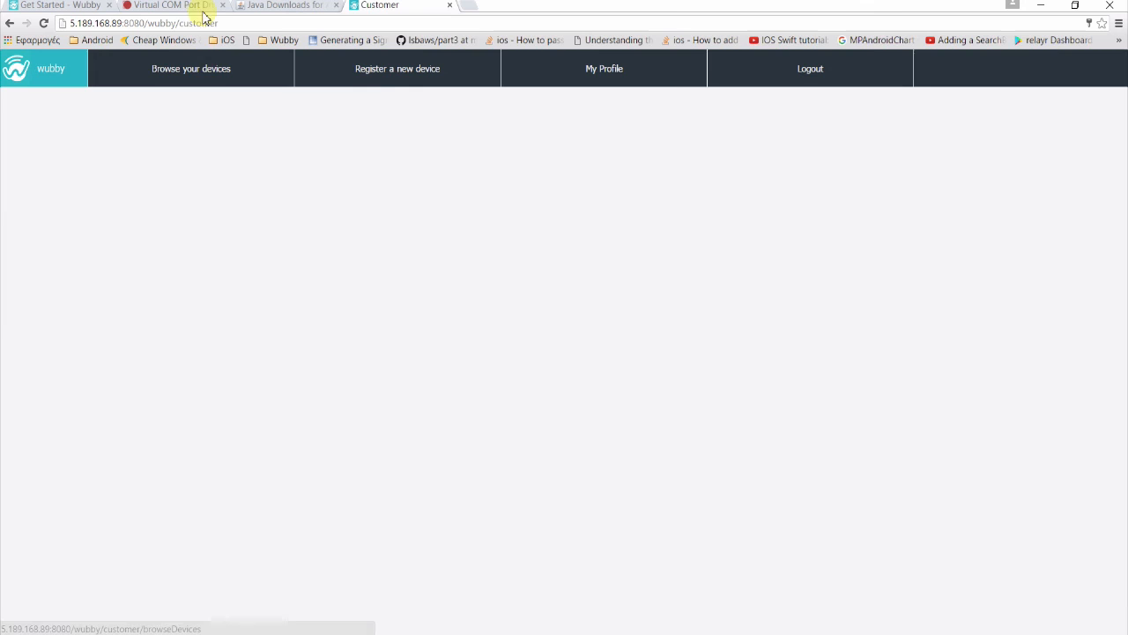
- Browse the customer's devices, open the device's compatible applications and install TestFeed v4, accepting the message
{"action": "left_click", "coordinate": [233, 63]}
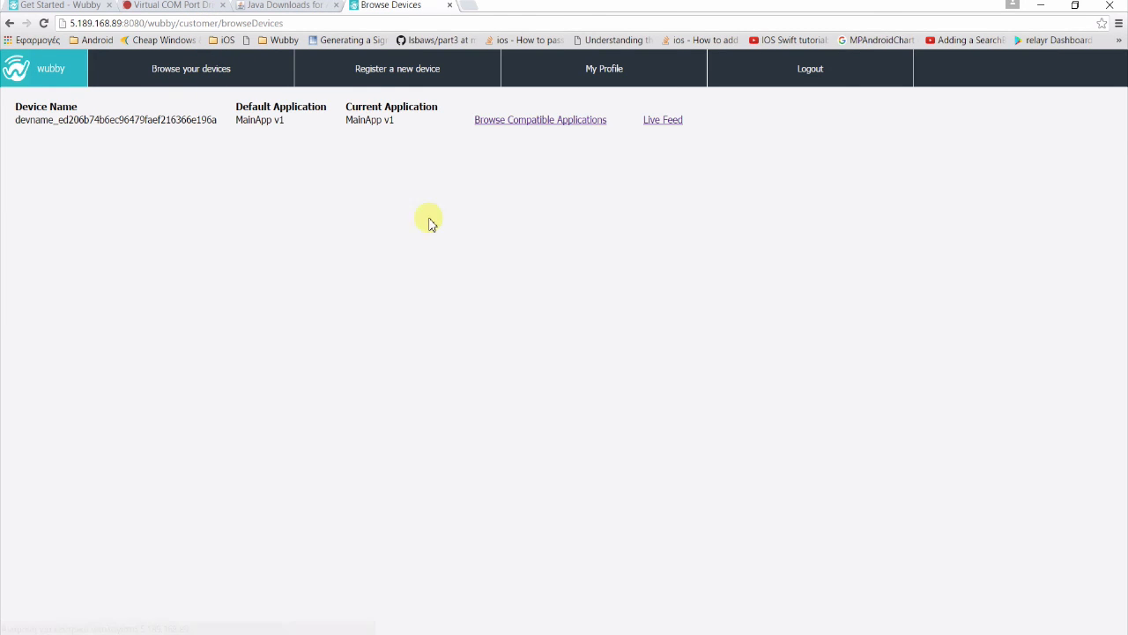
{"action": "left_click", "coordinate": [537, 122]}
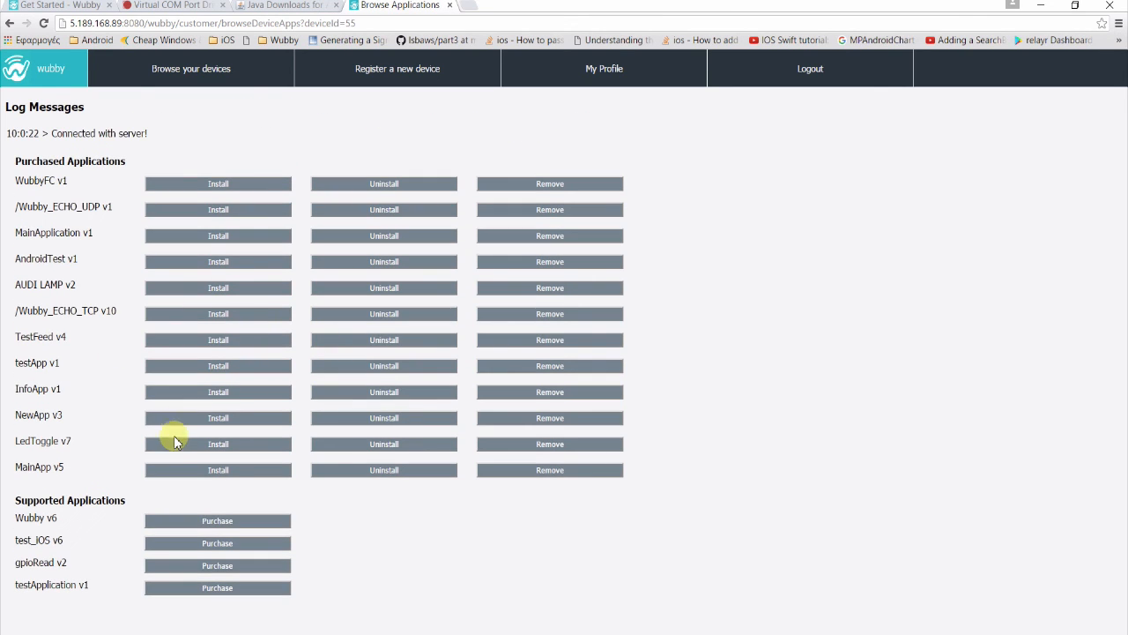
{"action": "left_click", "coordinate": [220, 340]}
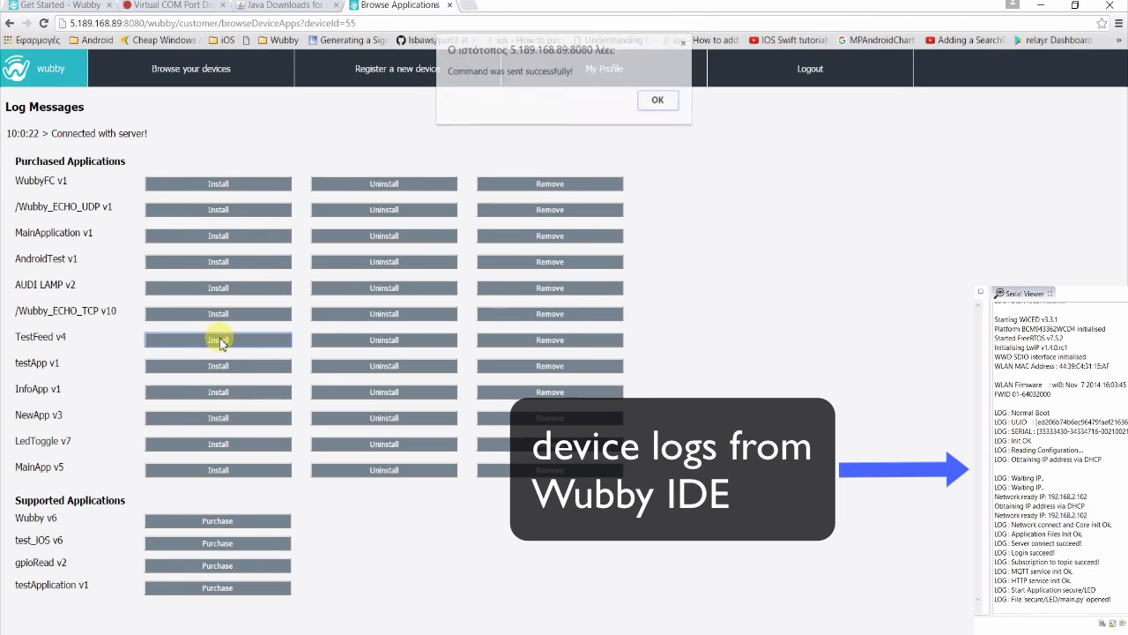
{"action": "left_click", "coordinate": [663, 102]}
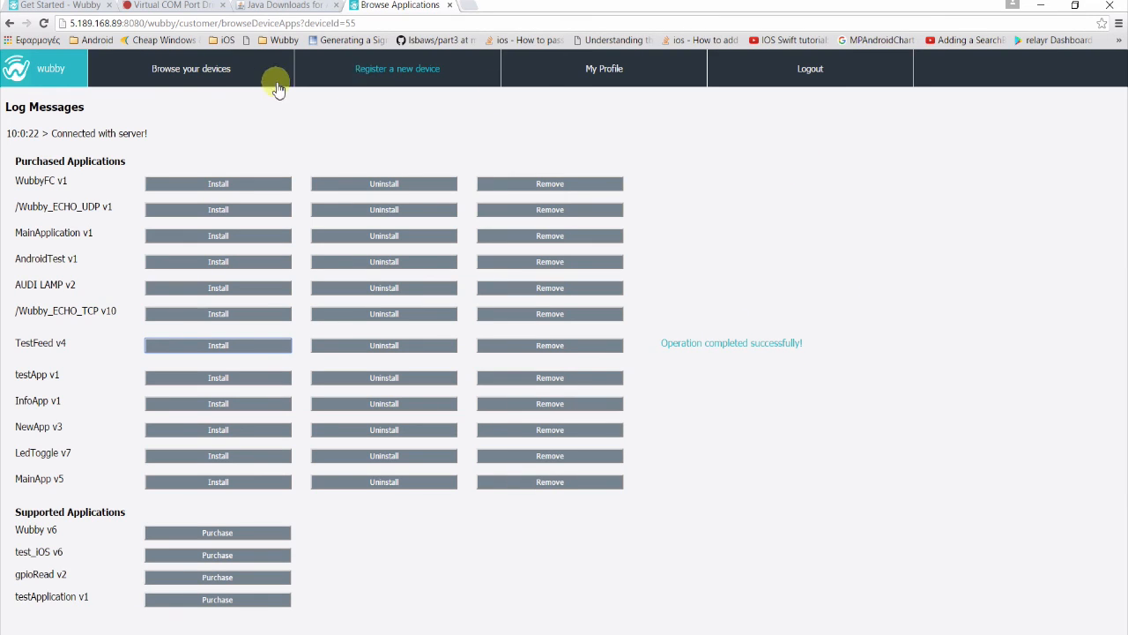
- Open the live feed of the customer's device and watch the graph update
{"action": "left_click", "coordinate": [244, 74]}
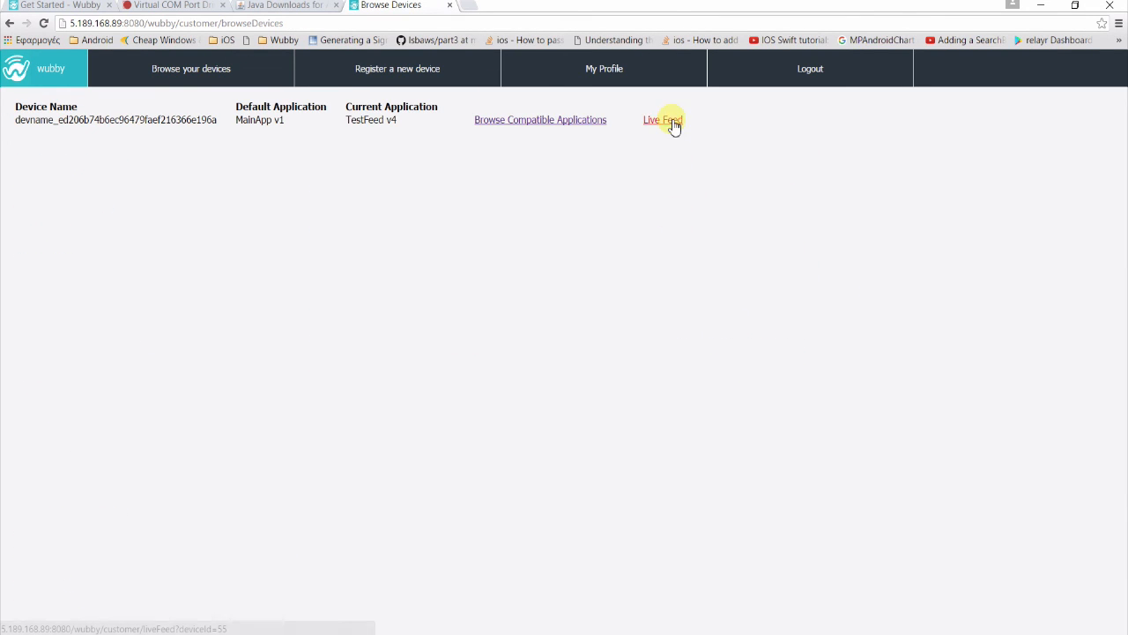
{"action": "left_click", "coordinate": [673, 123]}
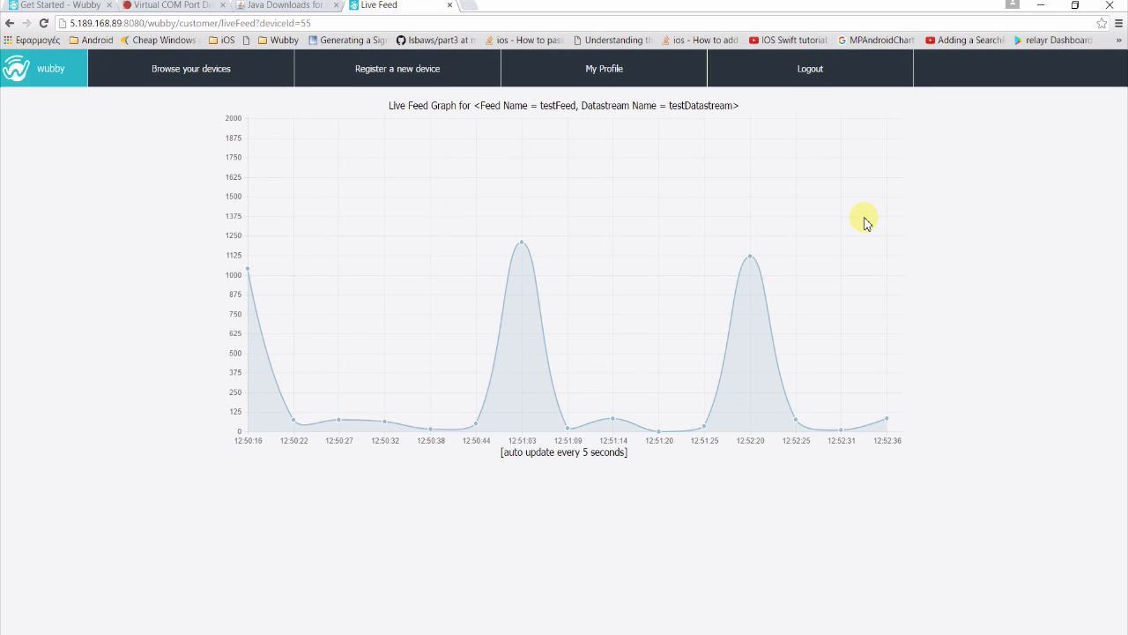
{"action": "mouse_move", "coordinate": [838, 175]}
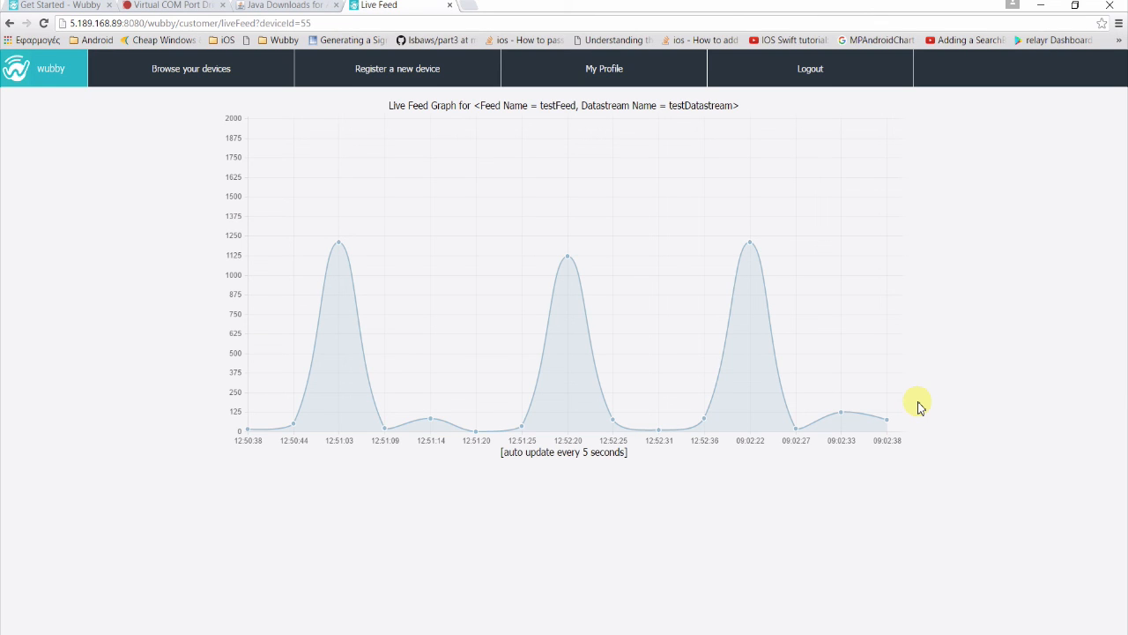
- View the new device registration page and the customer profile, and log out of the customer account
{"action": "left_click", "coordinate": [403, 70]}
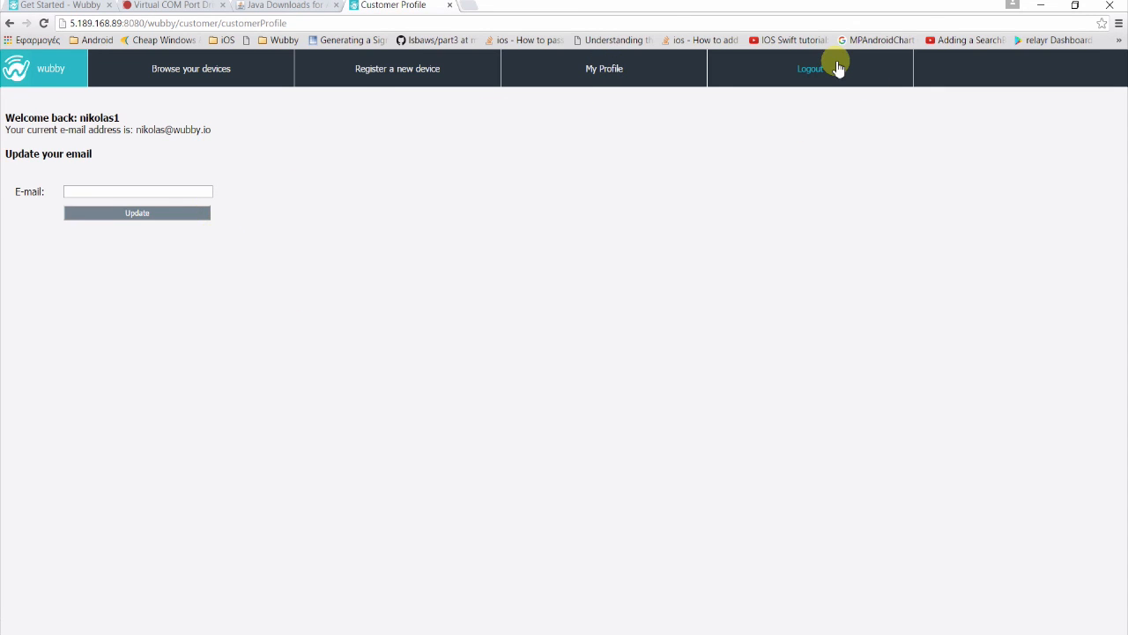
{"action": "left_click", "coordinate": [838, 68]}
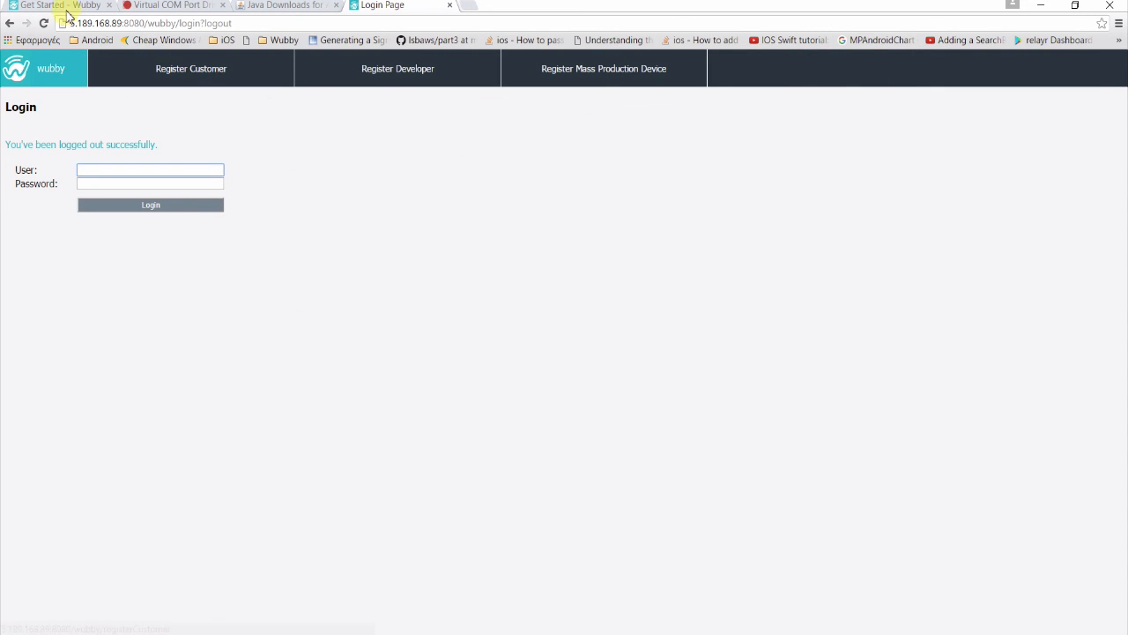
- Return to the Wubby Get Started page and open the App Store and Google Play downloads of the Wubby Client in new tabs
{"action": "left_click", "coordinate": [67, 7]}
{"action": "scroll", "coordinate": [890, 409], "scroll_direction": "up", "scroll_amount": 2}
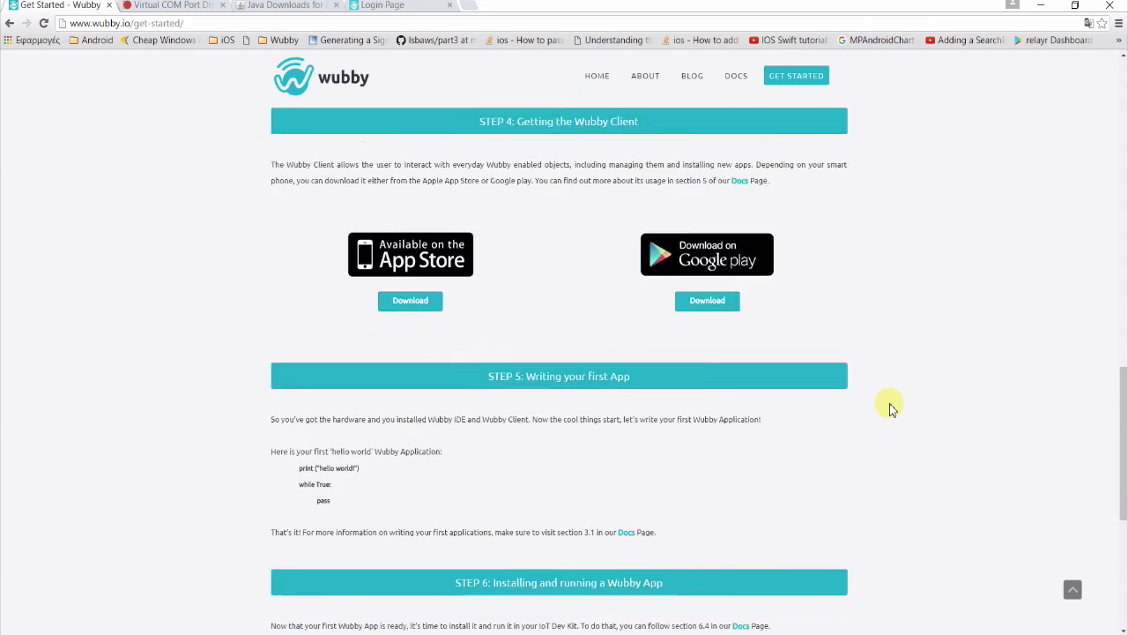
{"action": "scroll", "coordinate": [891, 408], "scroll_direction": "up", "scroll_amount": 2}
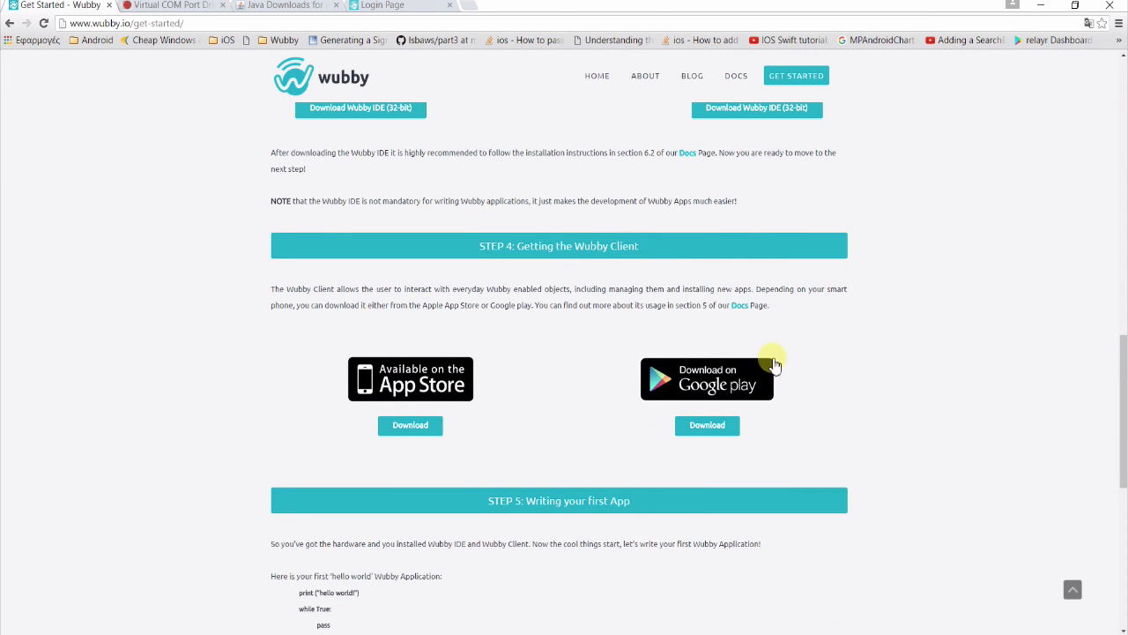
{"action": "middle_click", "coordinate": [441, 388]}
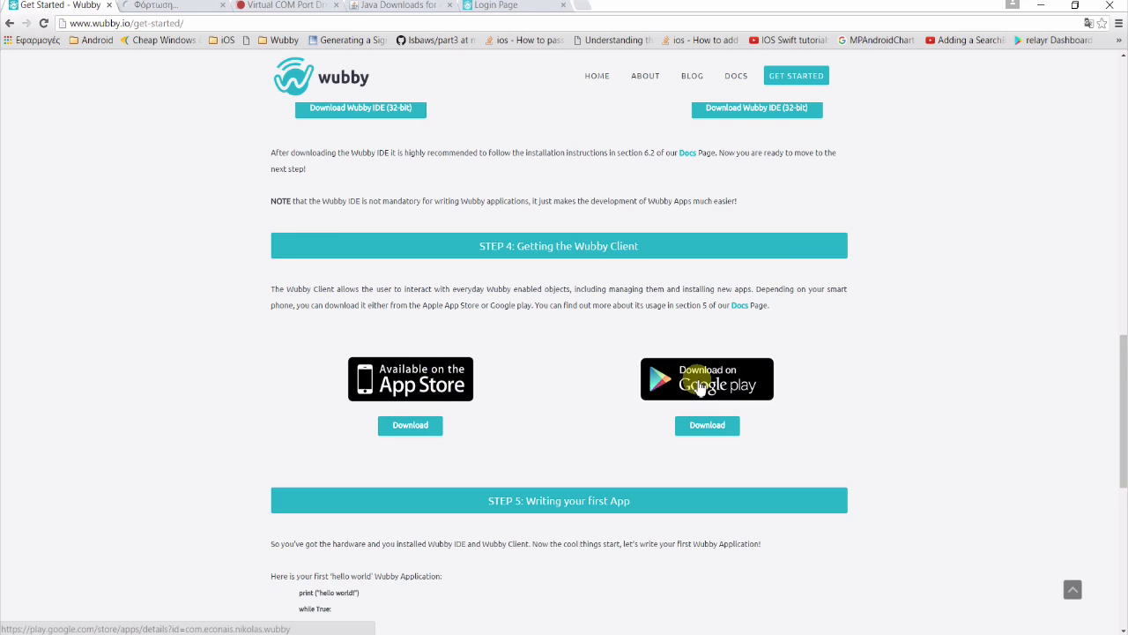
{"action": "middle_click", "coordinate": [699, 382]}
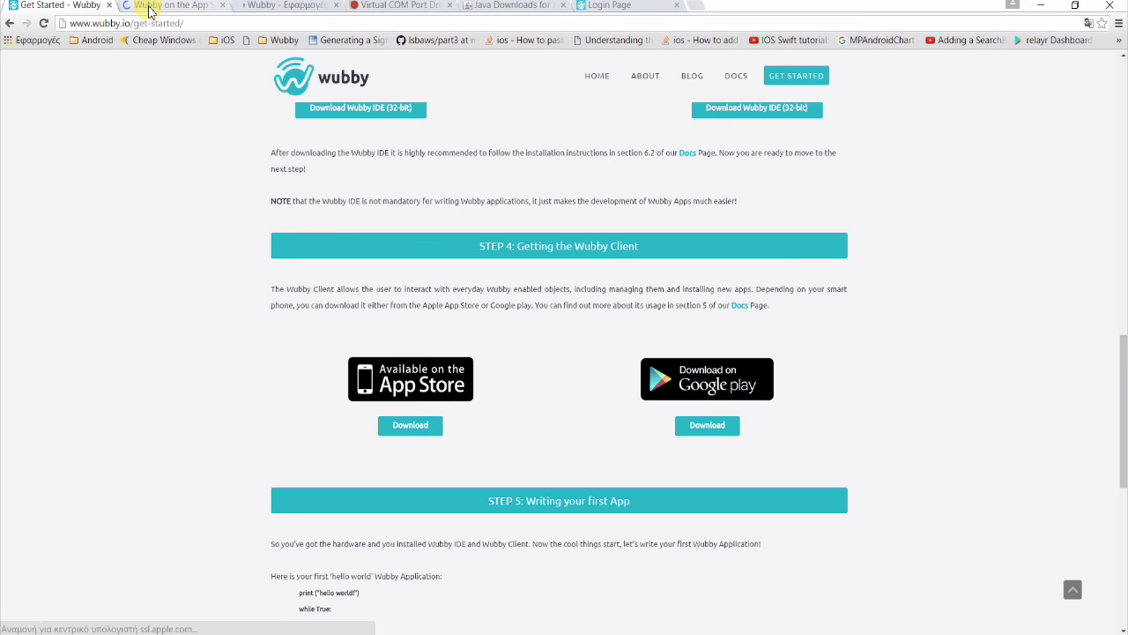
- Examine the Wubby app's App Store page, including the remaining iPhone screenshots
{"action": "left_click", "coordinate": [147, 9]}
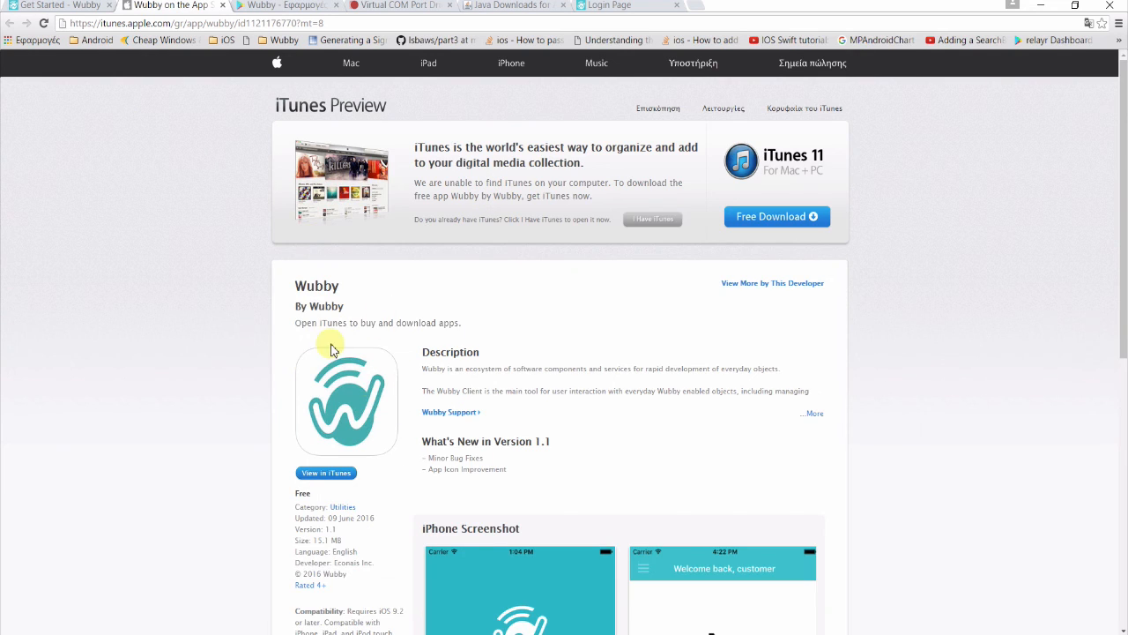
{"action": "scroll", "coordinate": [537, 378], "scroll_direction": "down", "scroll_amount": 4}
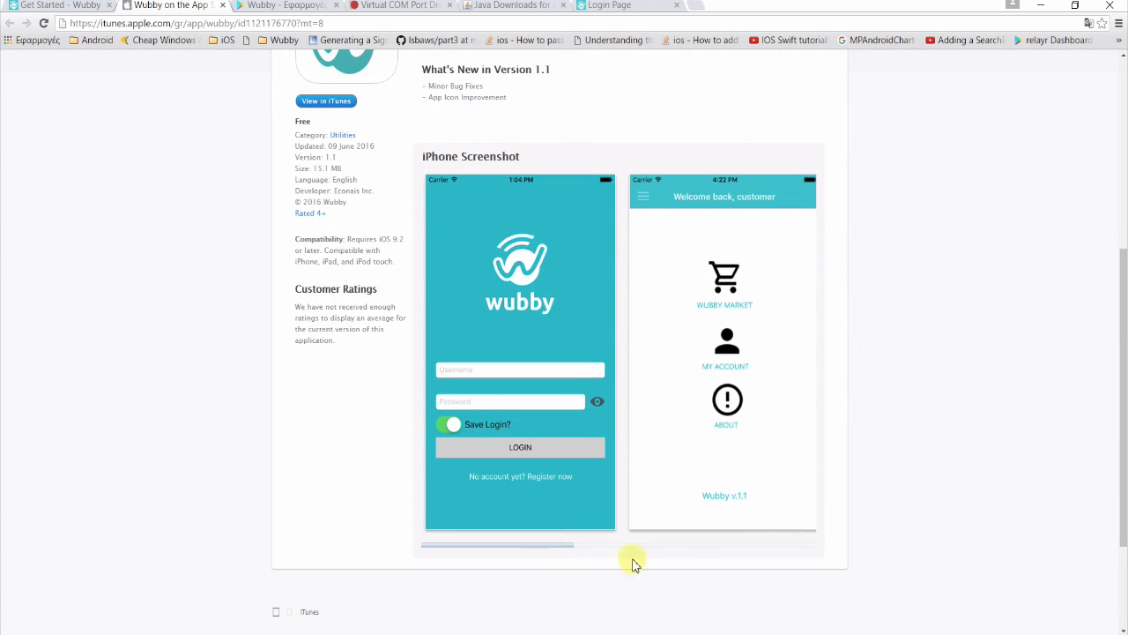
{"action": "left_click_drag", "start_coordinate": [537, 544], "coordinate": [824, 519]}
{"action": "scroll", "coordinate": [871, 415], "scroll_direction": "up", "scroll_amount": 3}
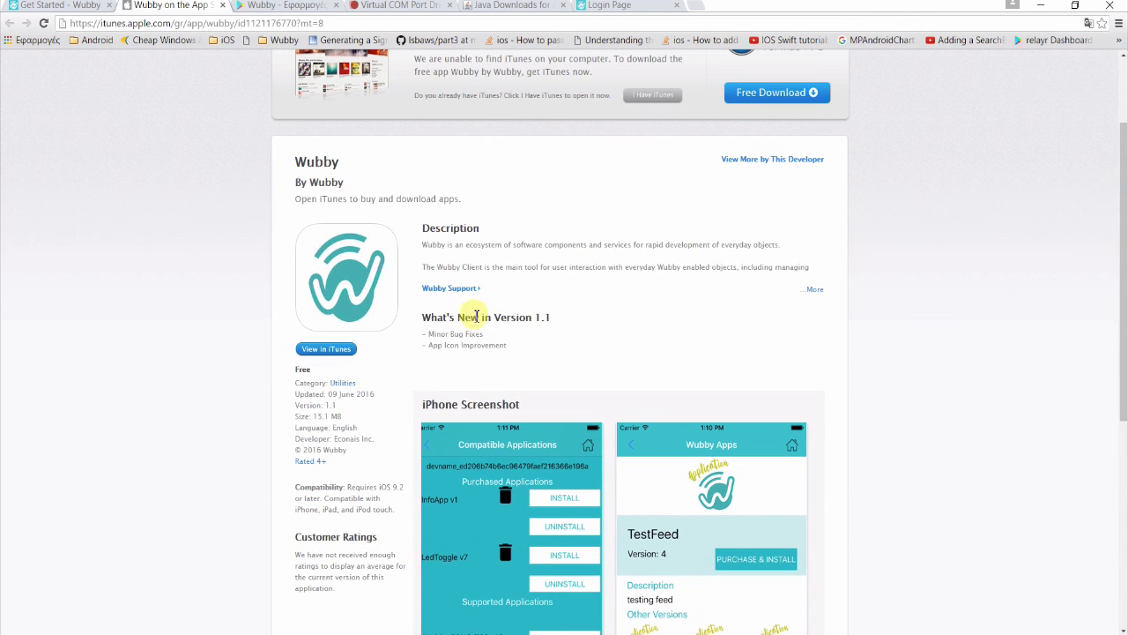
- Examine the Wubby app's Google Play page, enlarging and paging through its screenshots and reading the additional information
{"action": "left_click", "coordinate": [256, 7]}
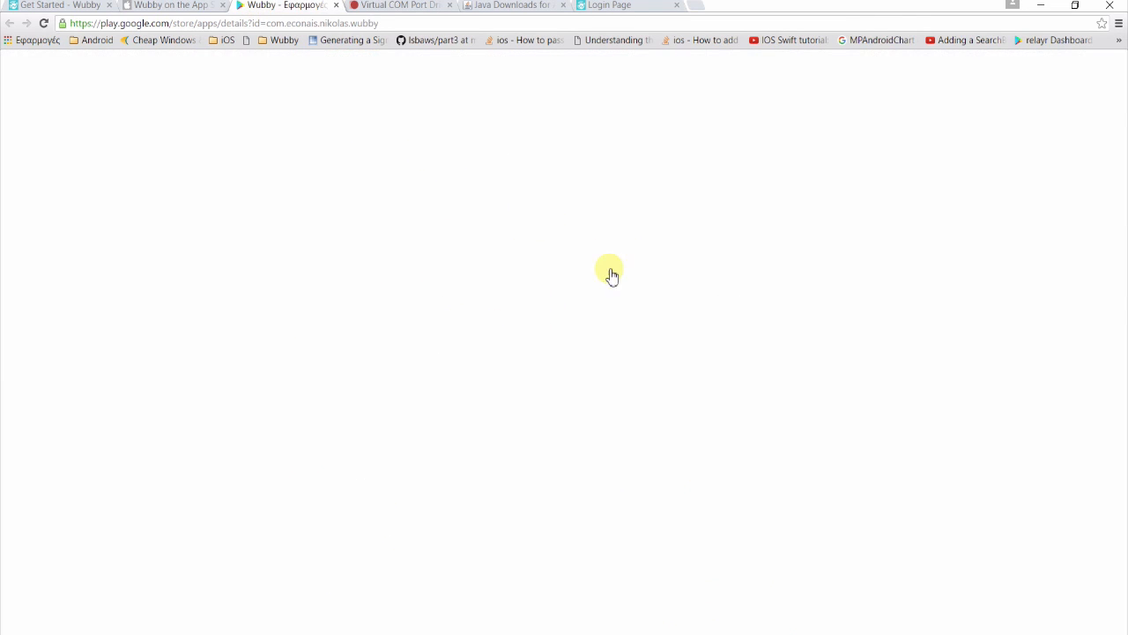
{"action": "scroll", "coordinate": [600, 303], "scroll_direction": "down", "scroll_amount": 1}
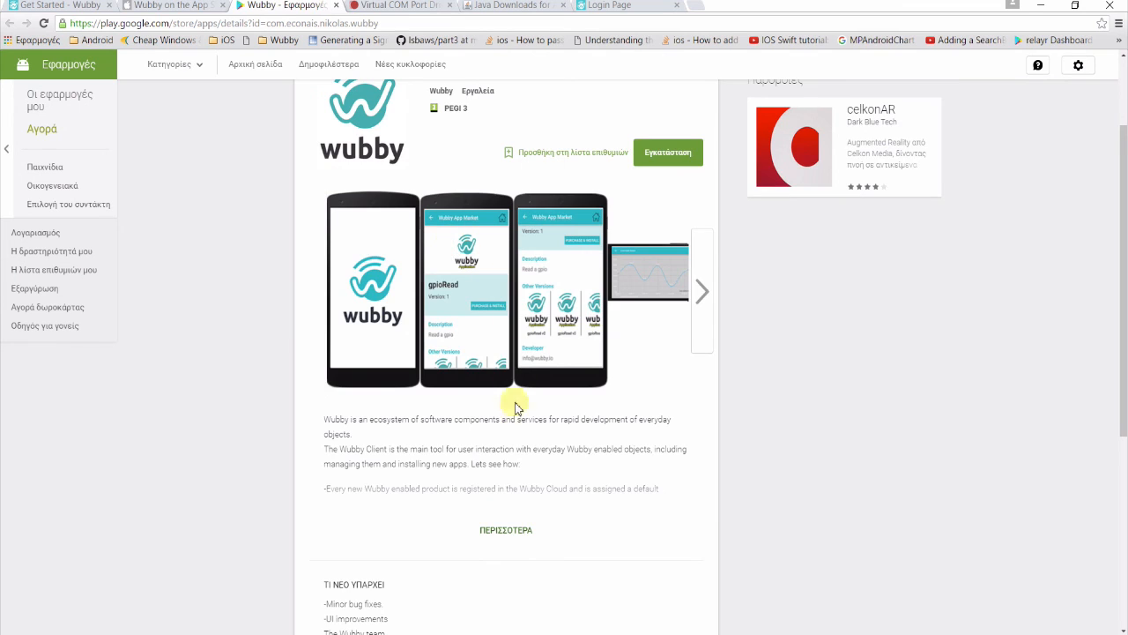
{"action": "scroll", "coordinate": [517, 408], "scroll_direction": "up", "scroll_amount": 1}
{"action": "scroll", "coordinate": [520, 414], "scroll_direction": "down", "scroll_amount": 2}
{"action": "left_click", "coordinate": [706, 241]}
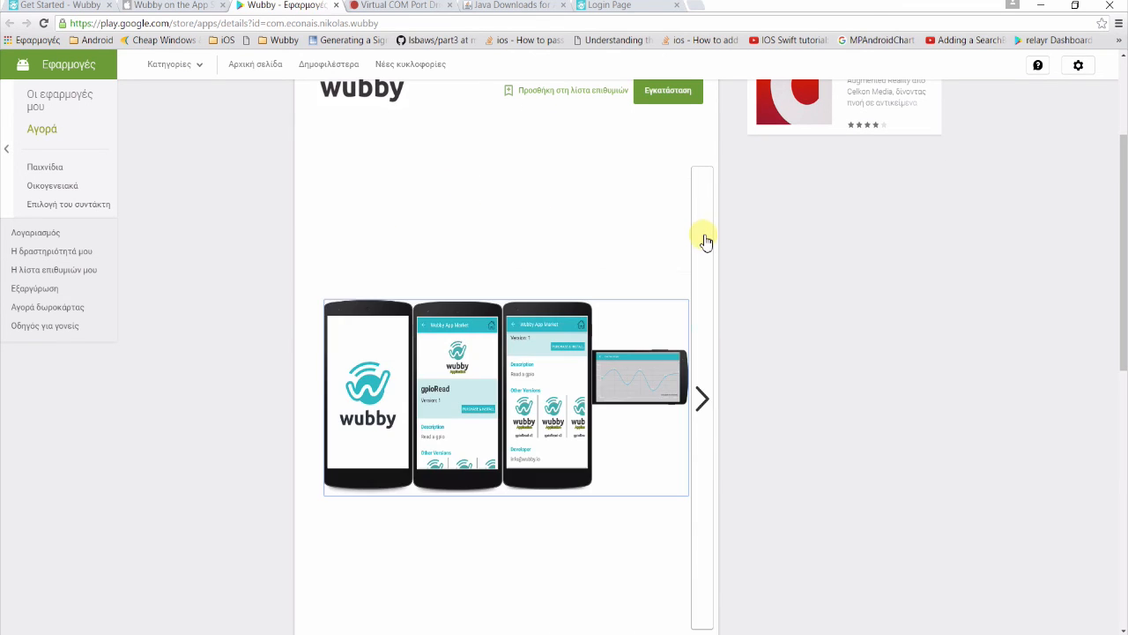
{"action": "left_click", "coordinate": [704, 280]}
{"action": "left_click", "coordinate": [706, 338]}
{"action": "left_click", "coordinate": [709, 370]}
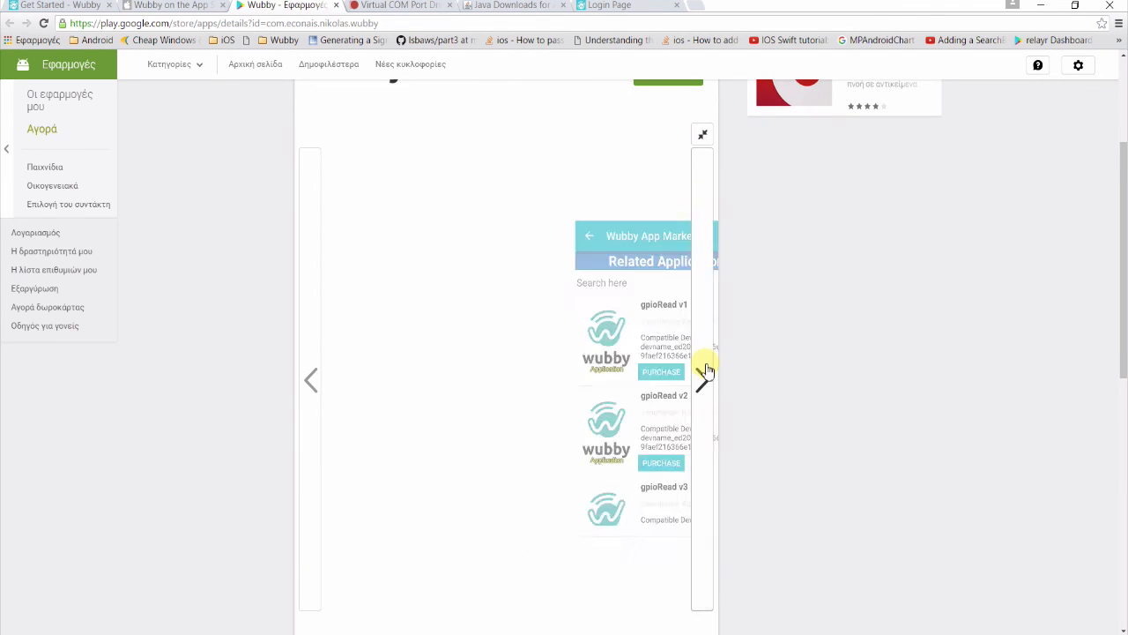
{"action": "scroll", "coordinate": [703, 396], "scroll_direction": "down", "scroll_amount": 5}
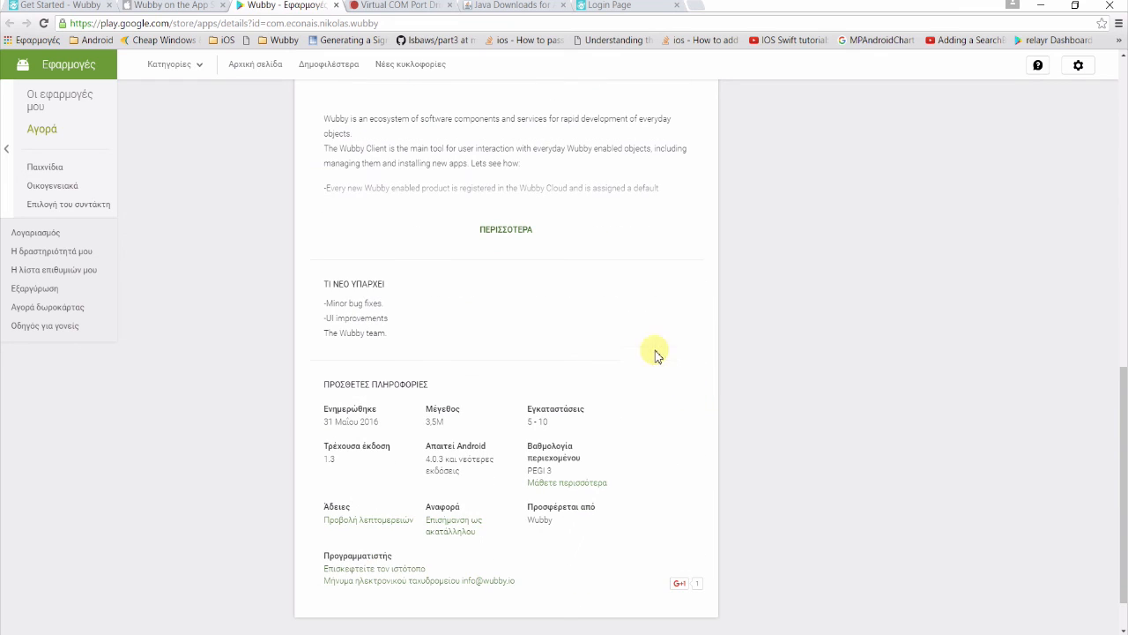